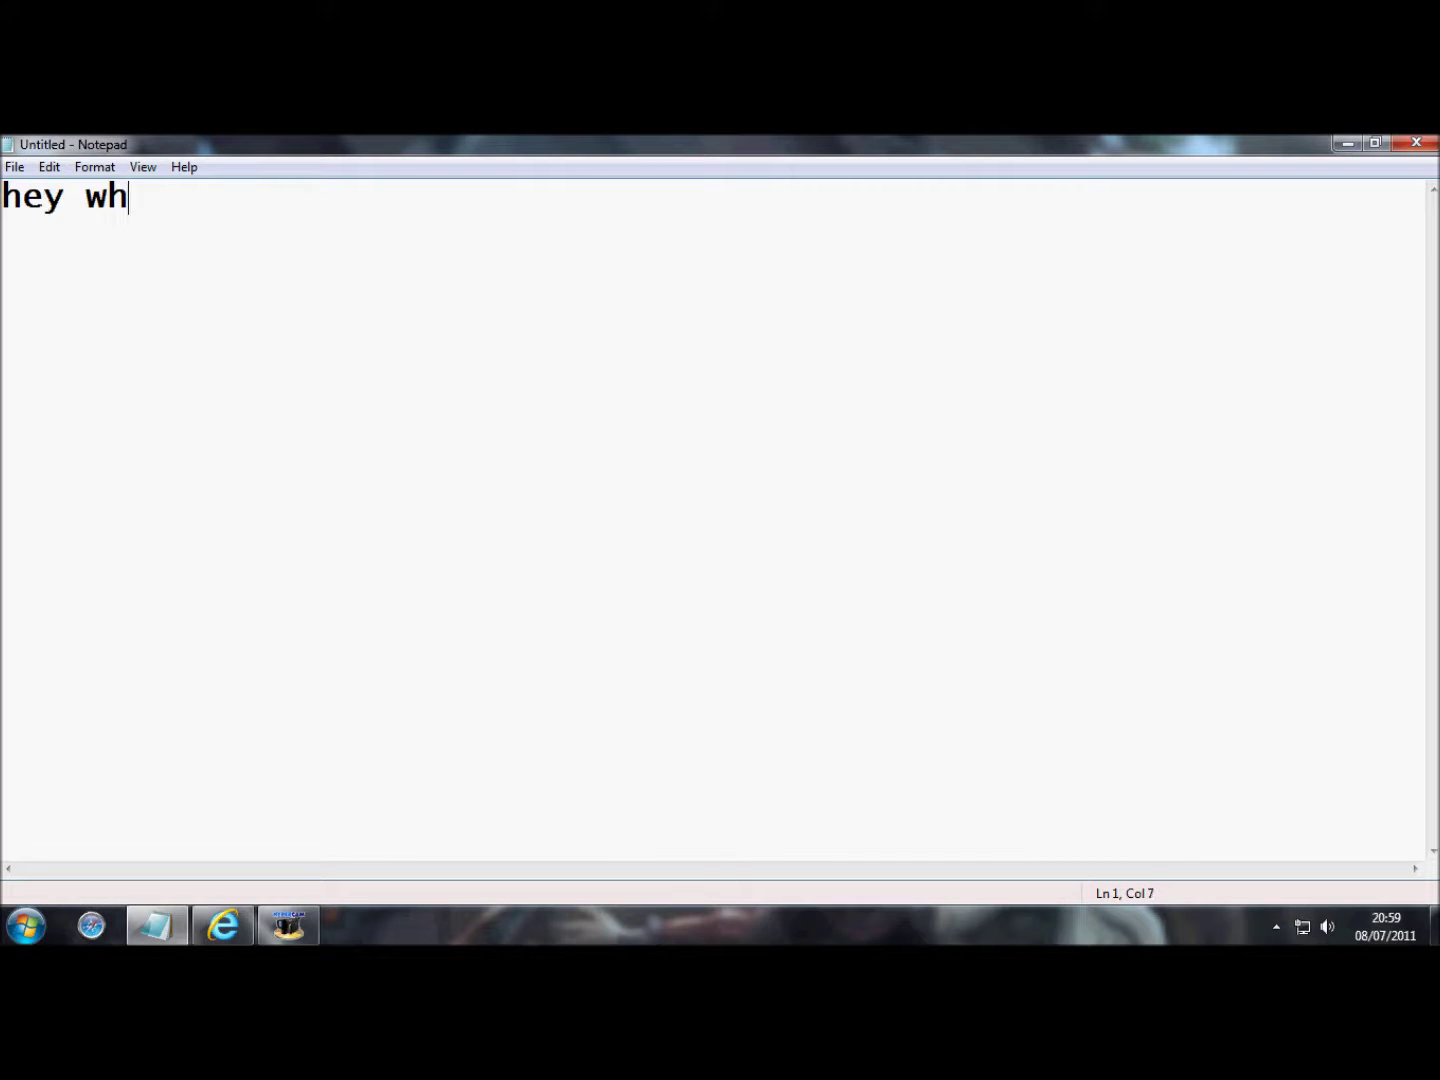
Type the opening greeting that introduces the Honakerscape client setup tutorial.
text(ats up youtube)
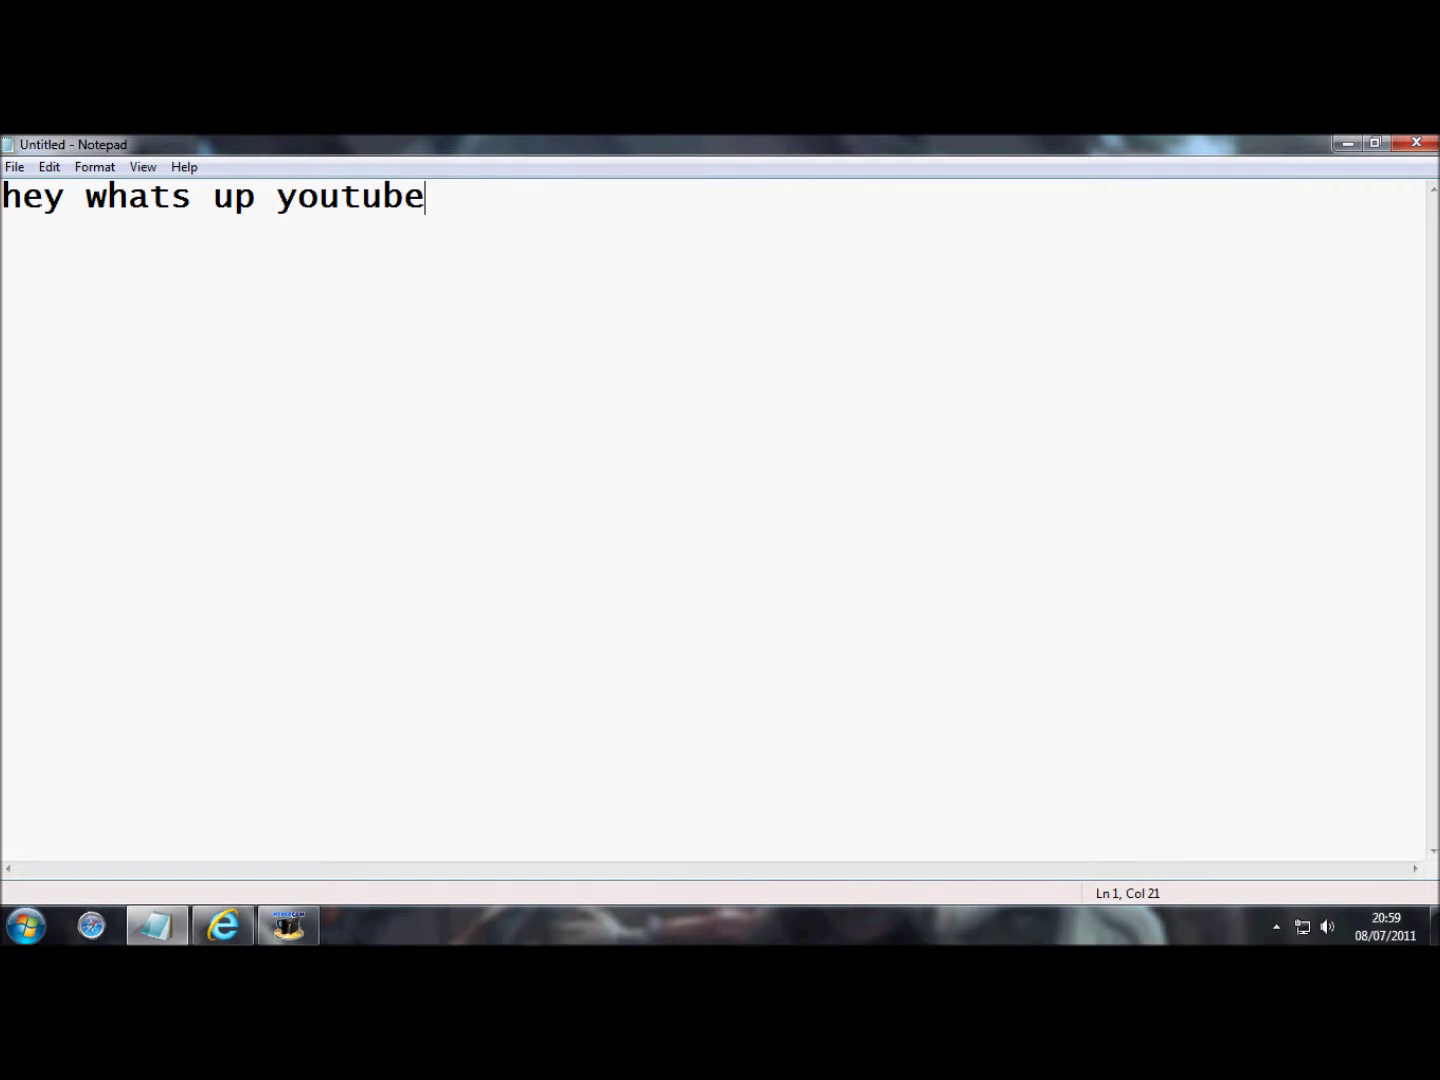
text(. Mod rye he)
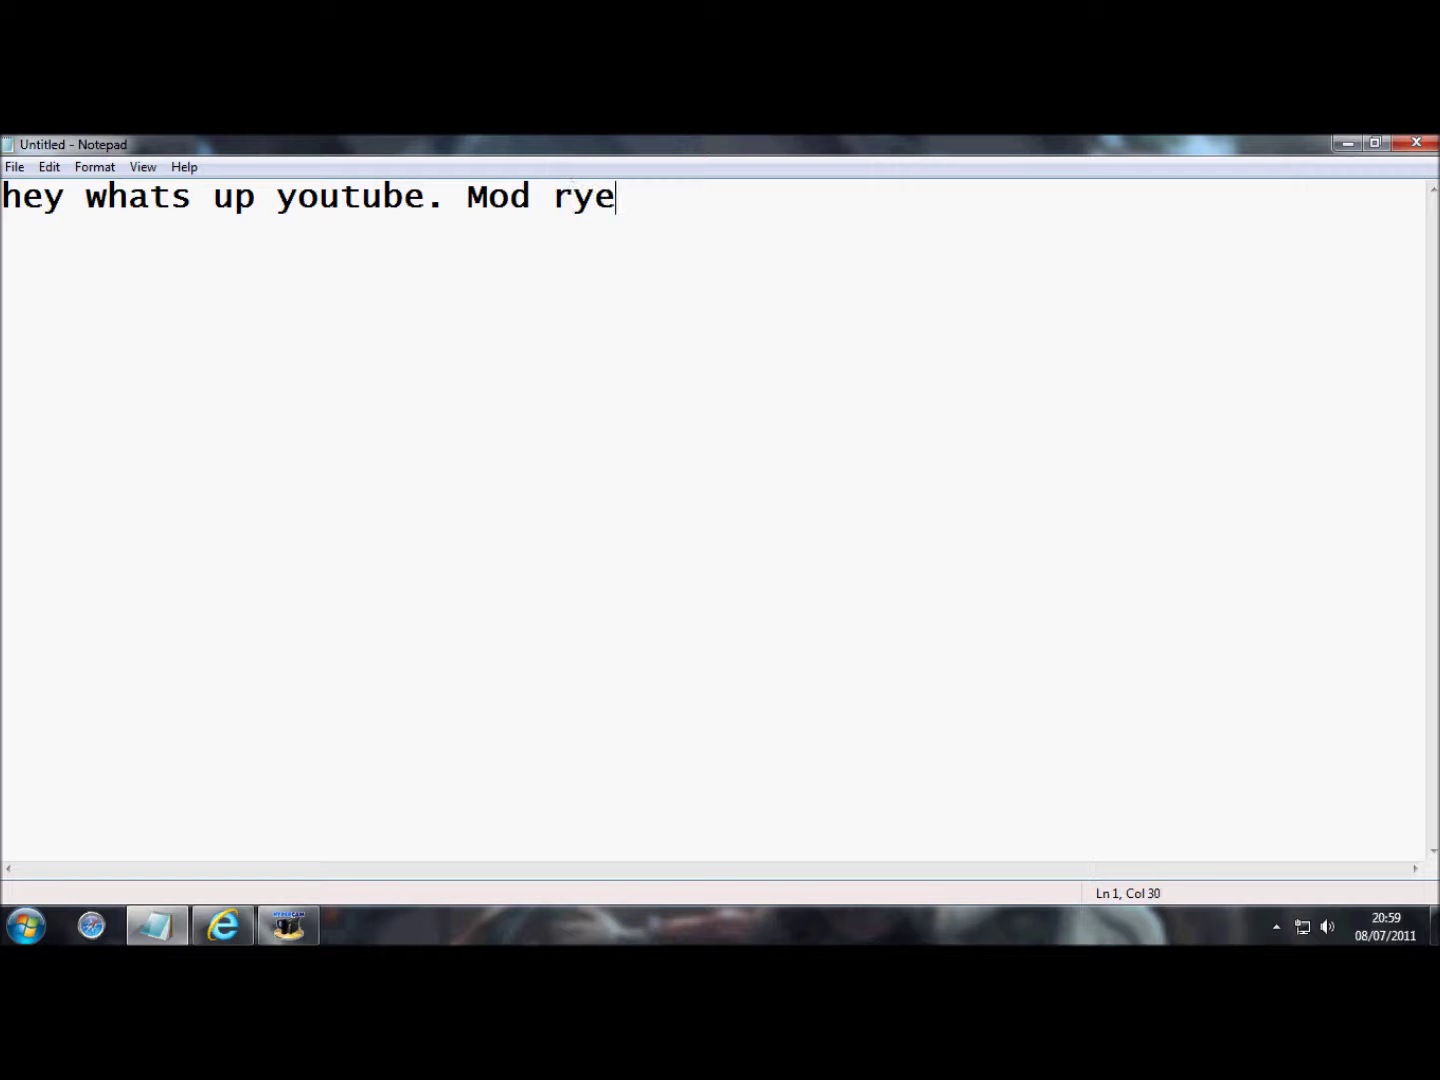
text(re fr)
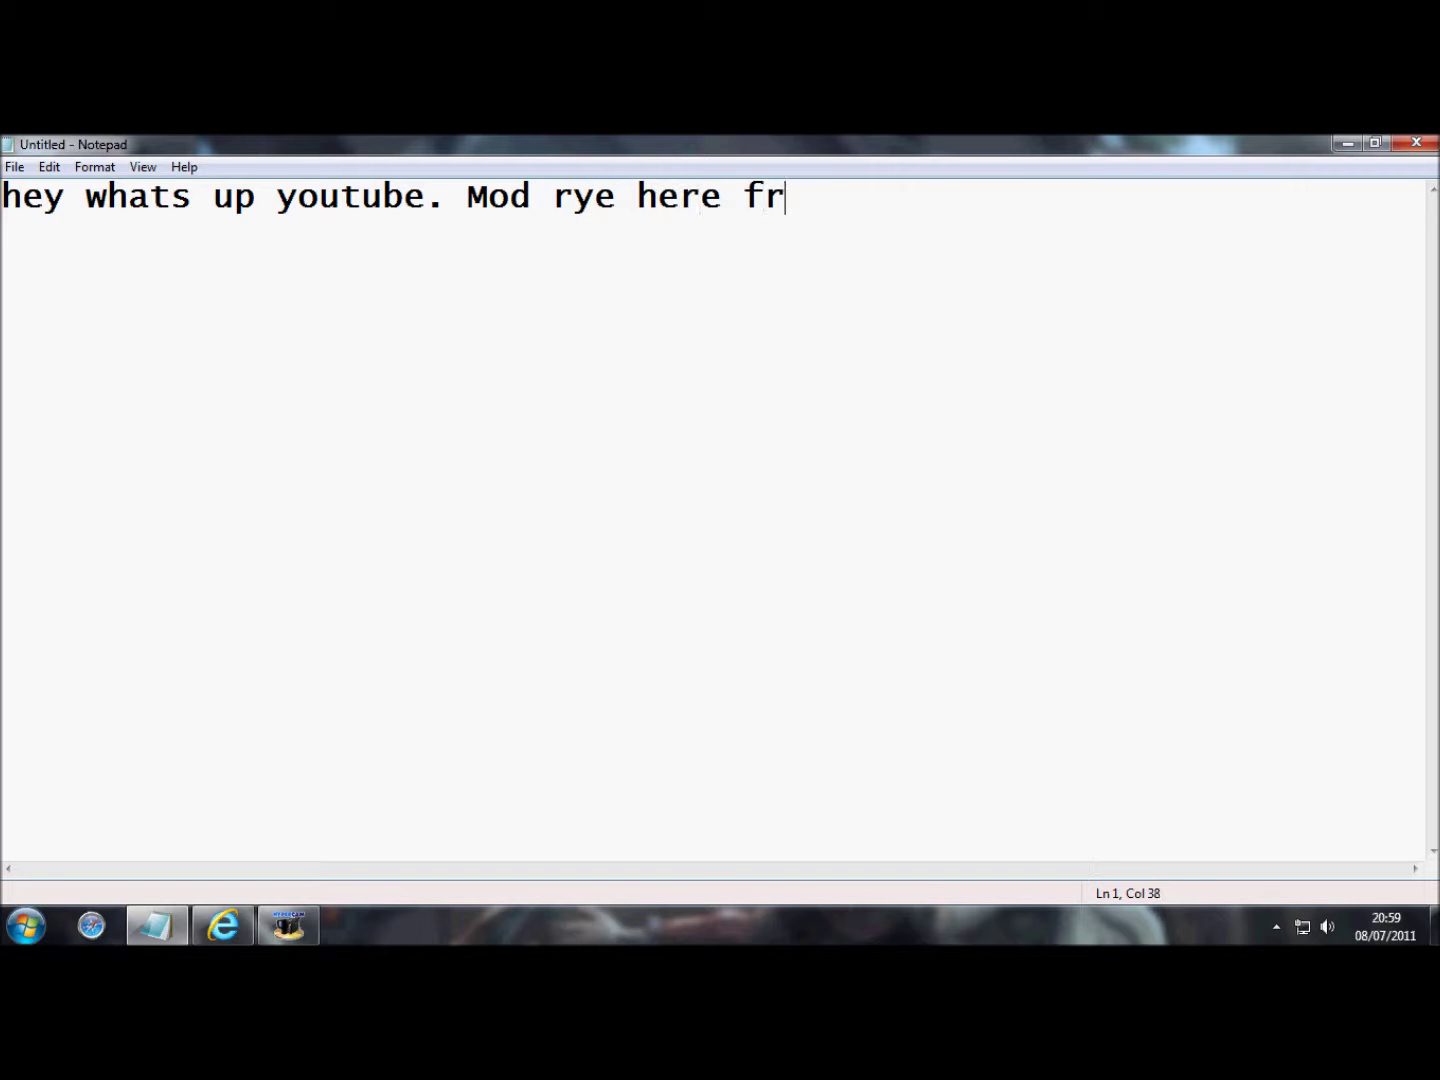
text(om honakersc)
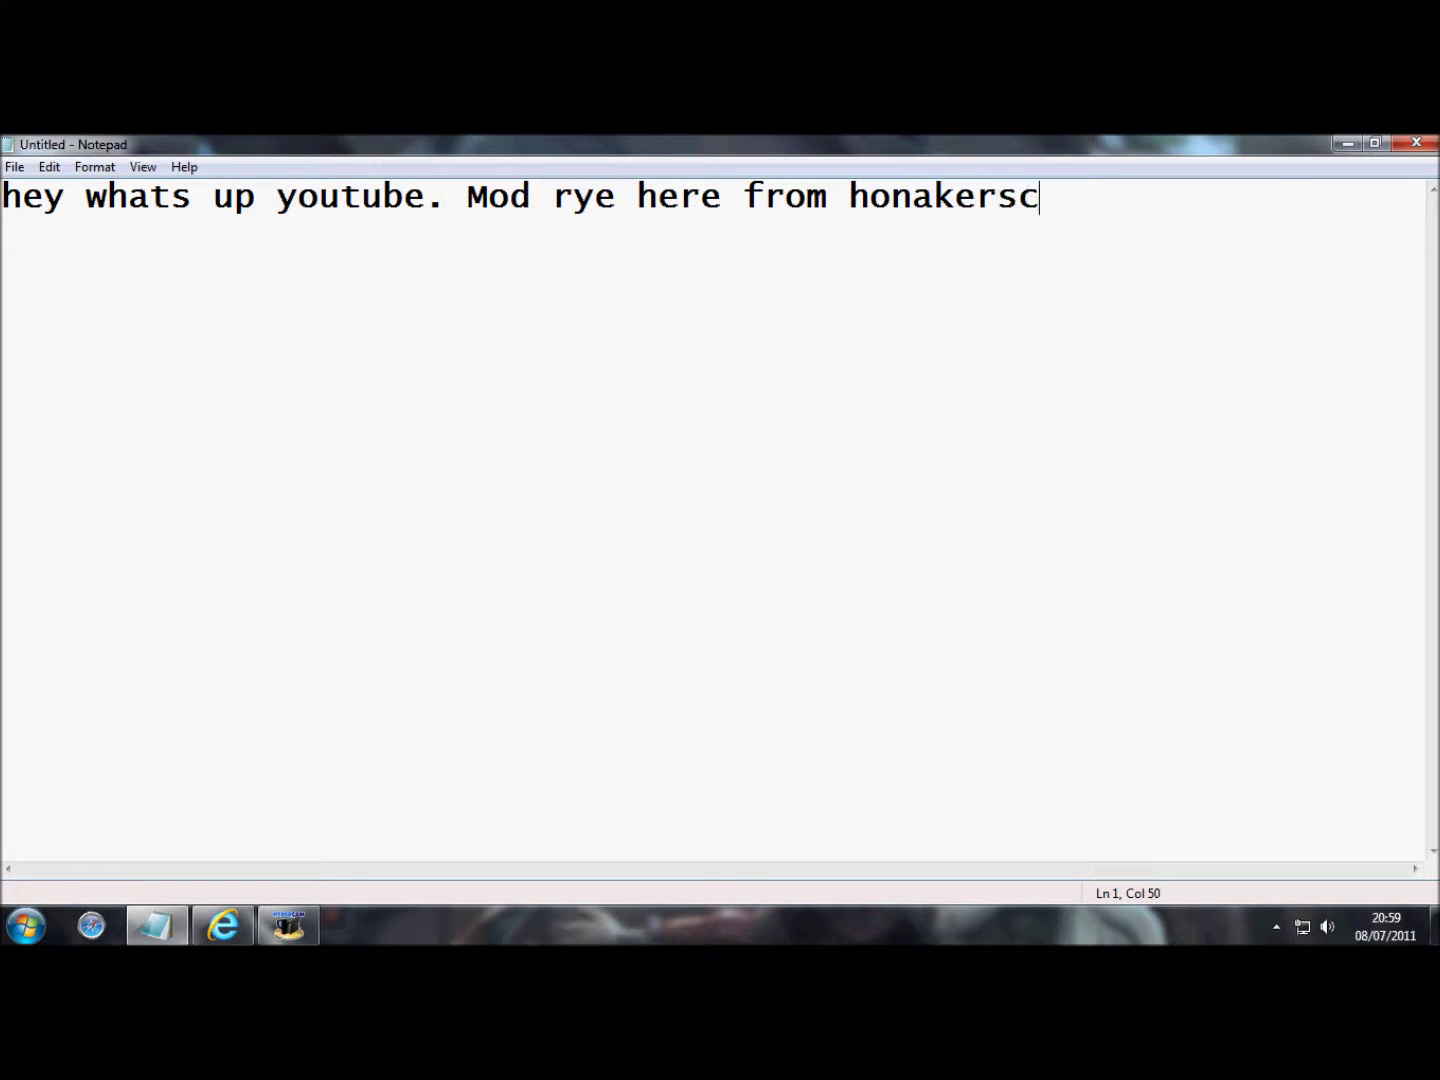
text(ape. T)
text(oday im go)
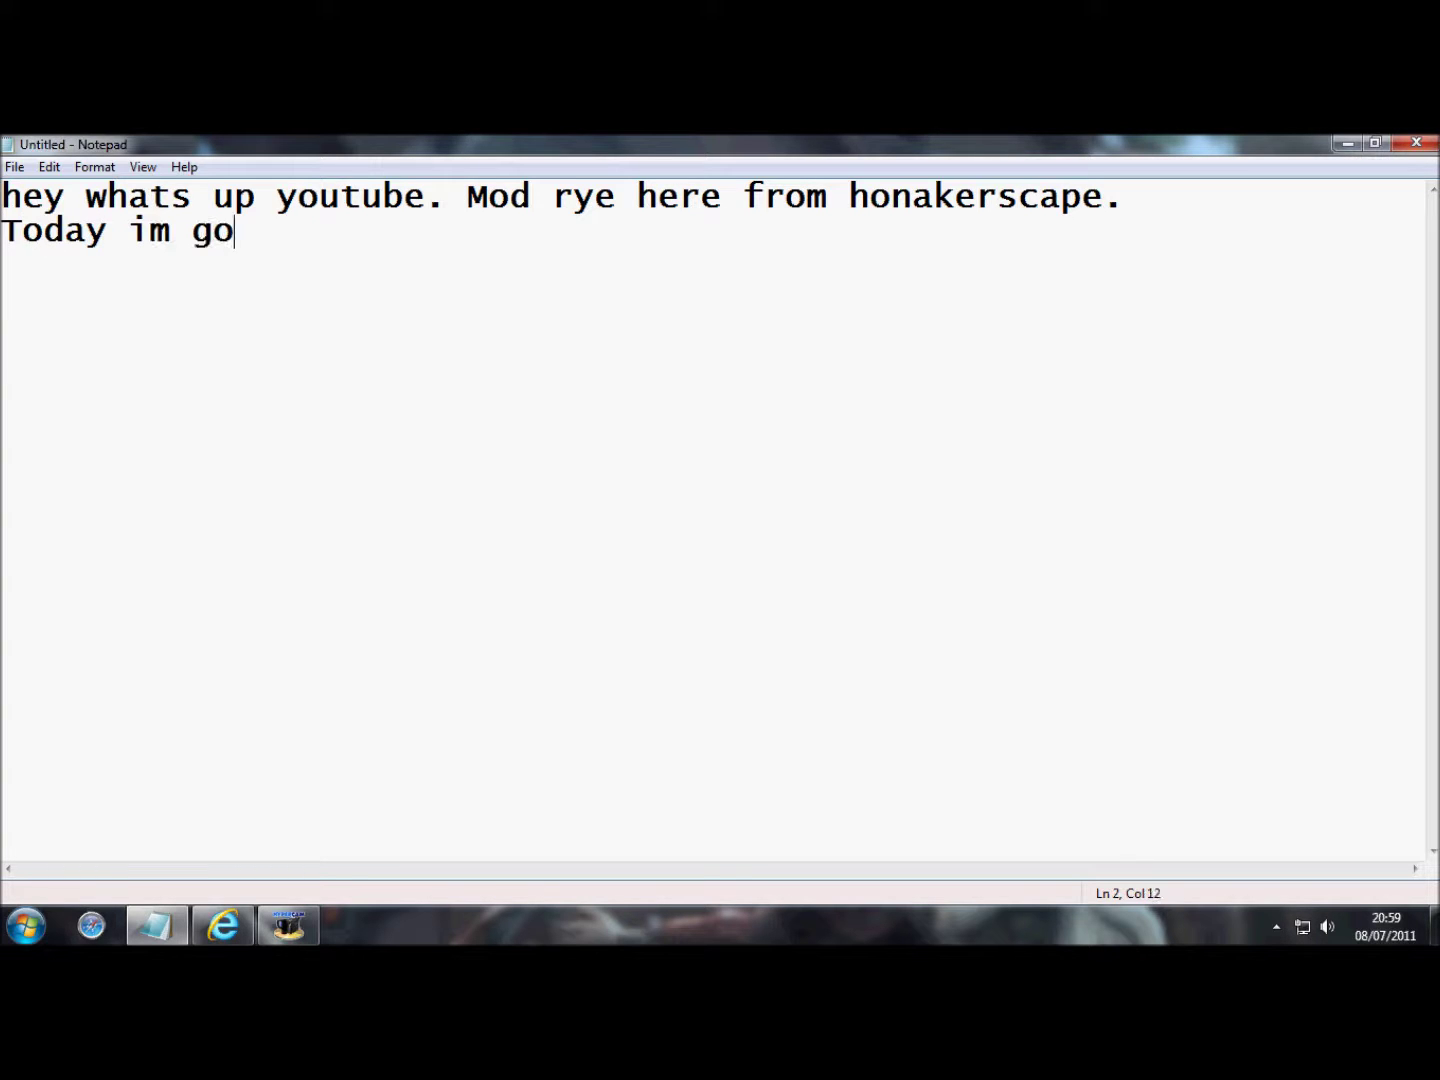
text(nna sh)
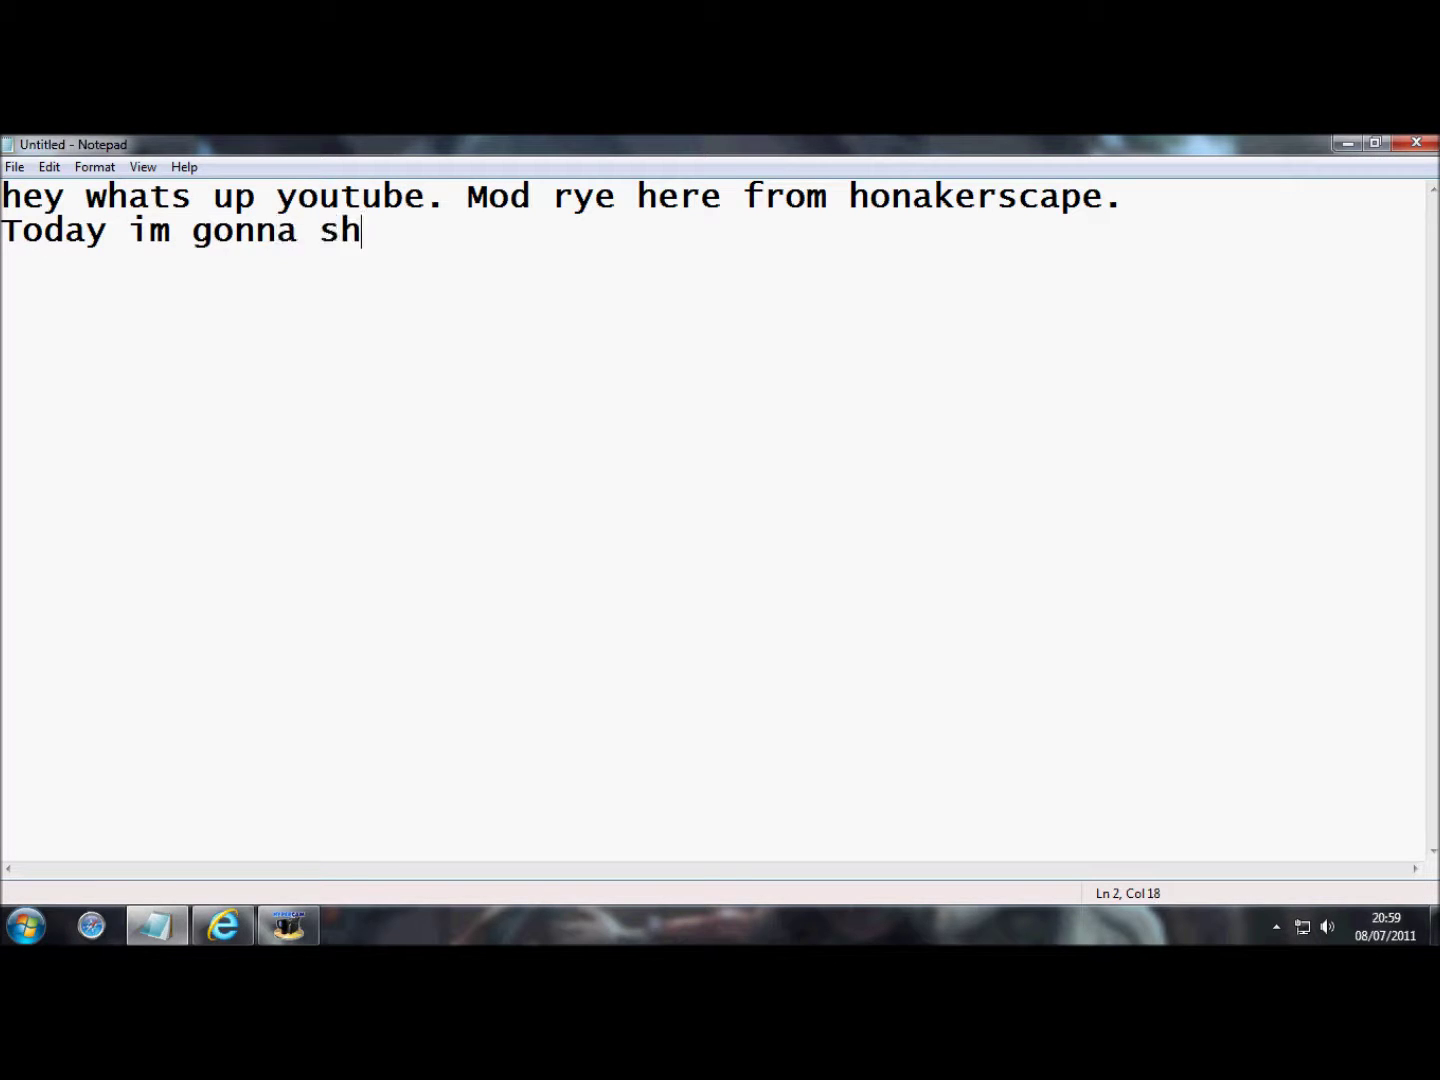
text(ow you how to)
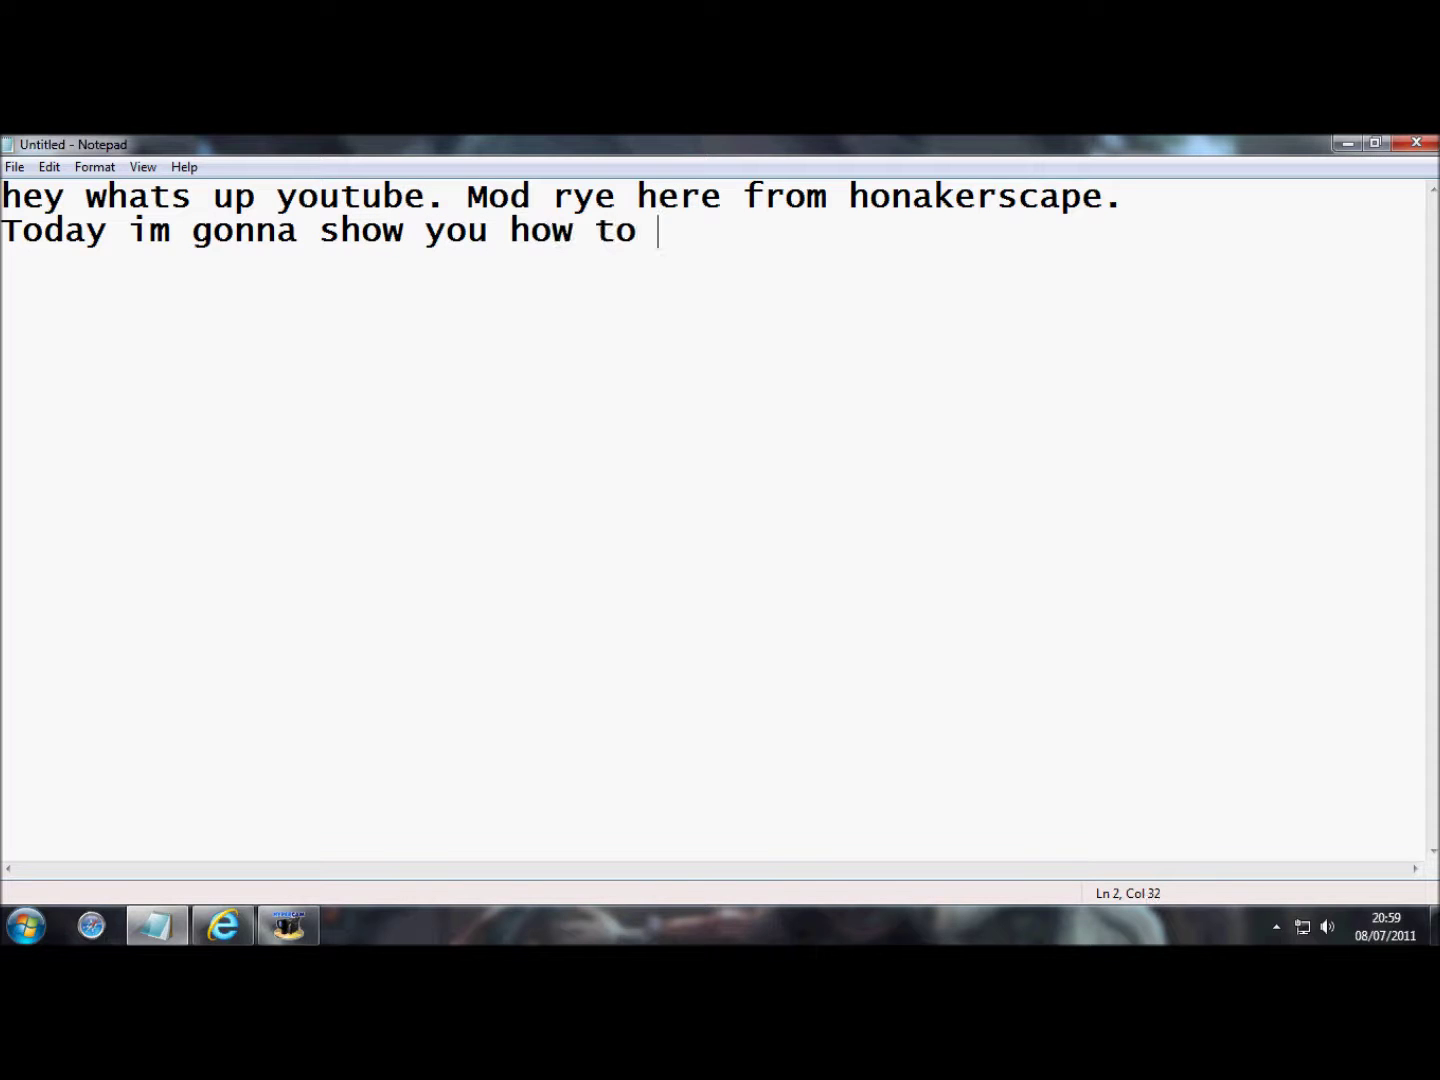
text( setup your Hon)
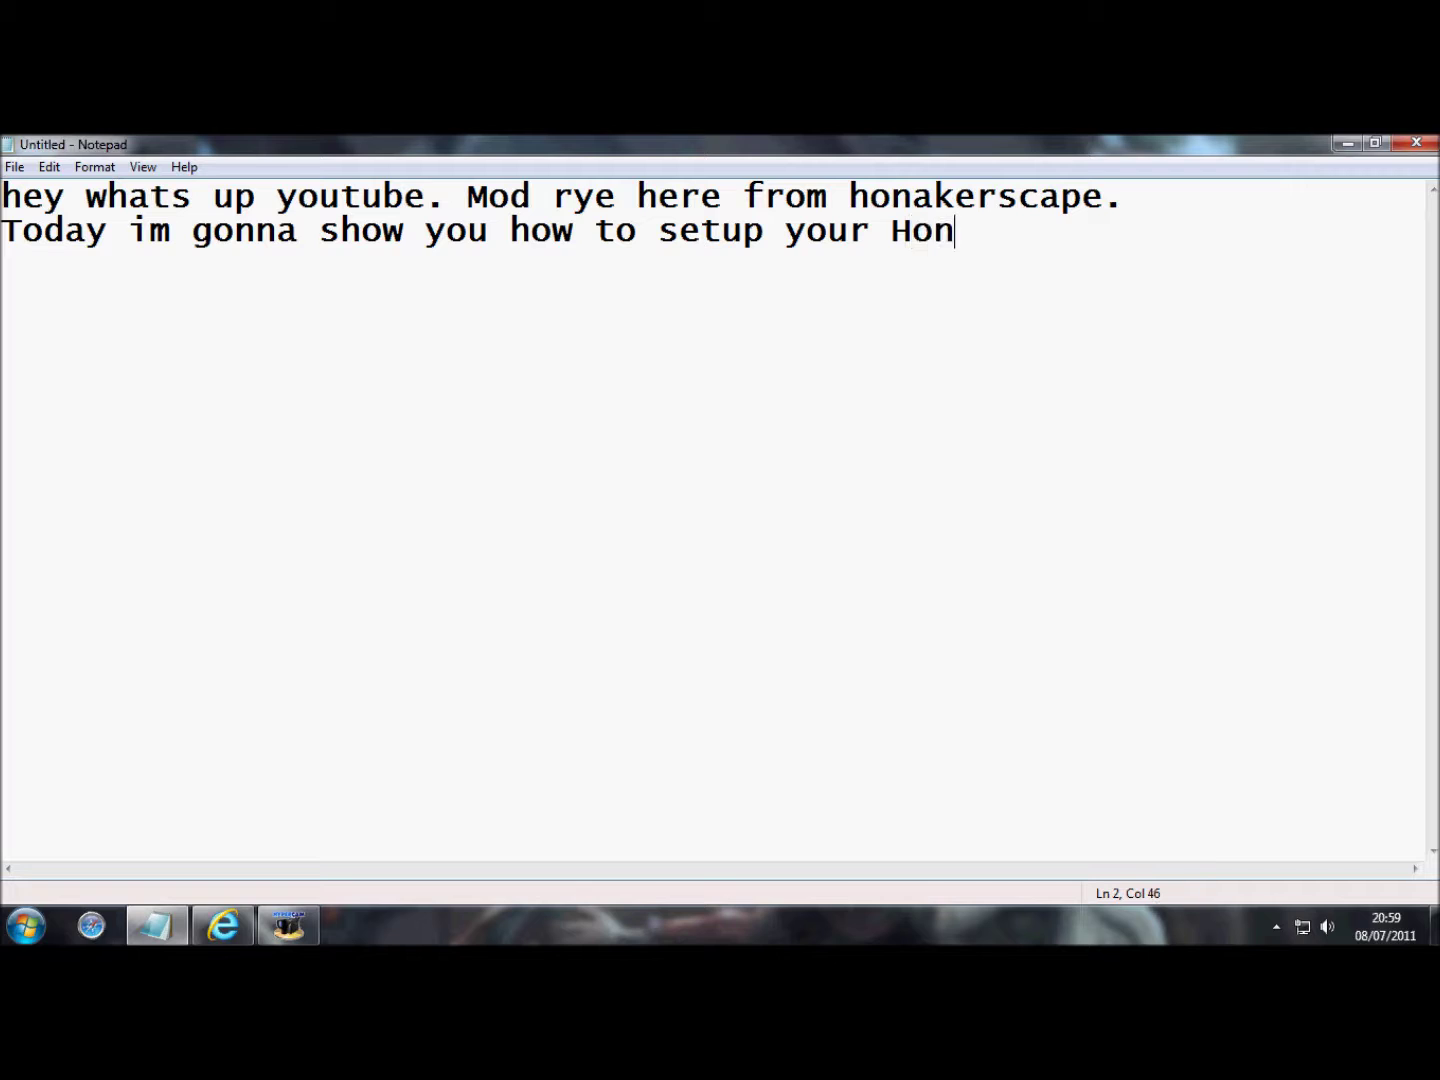
text(akerscape c)
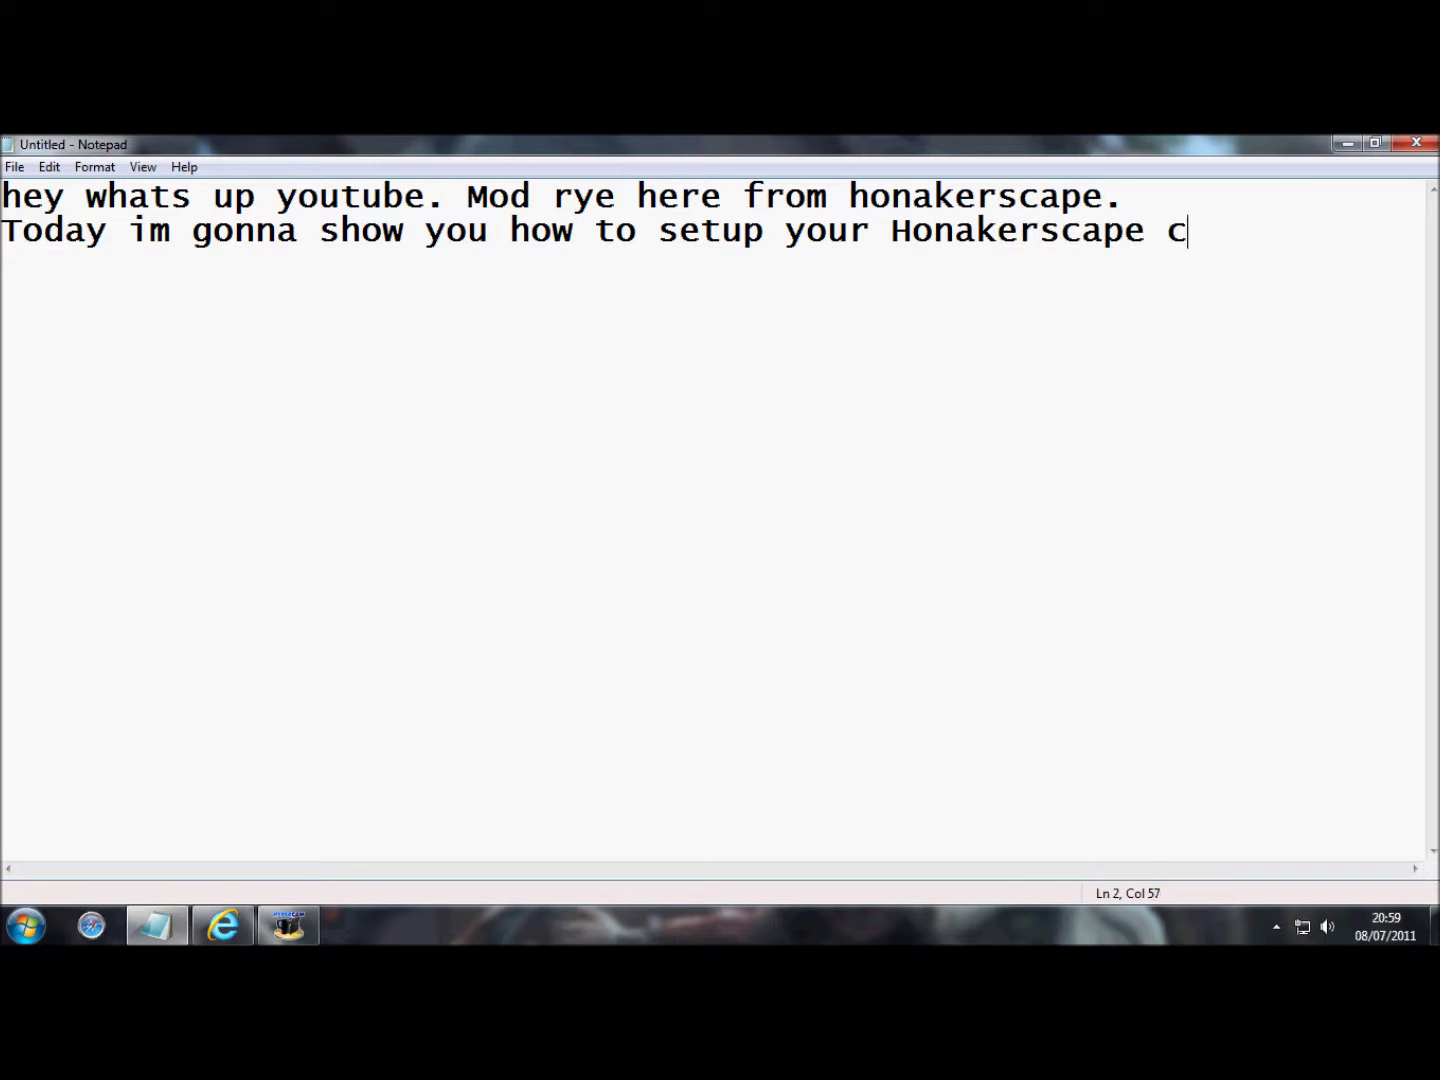
text(lient.)
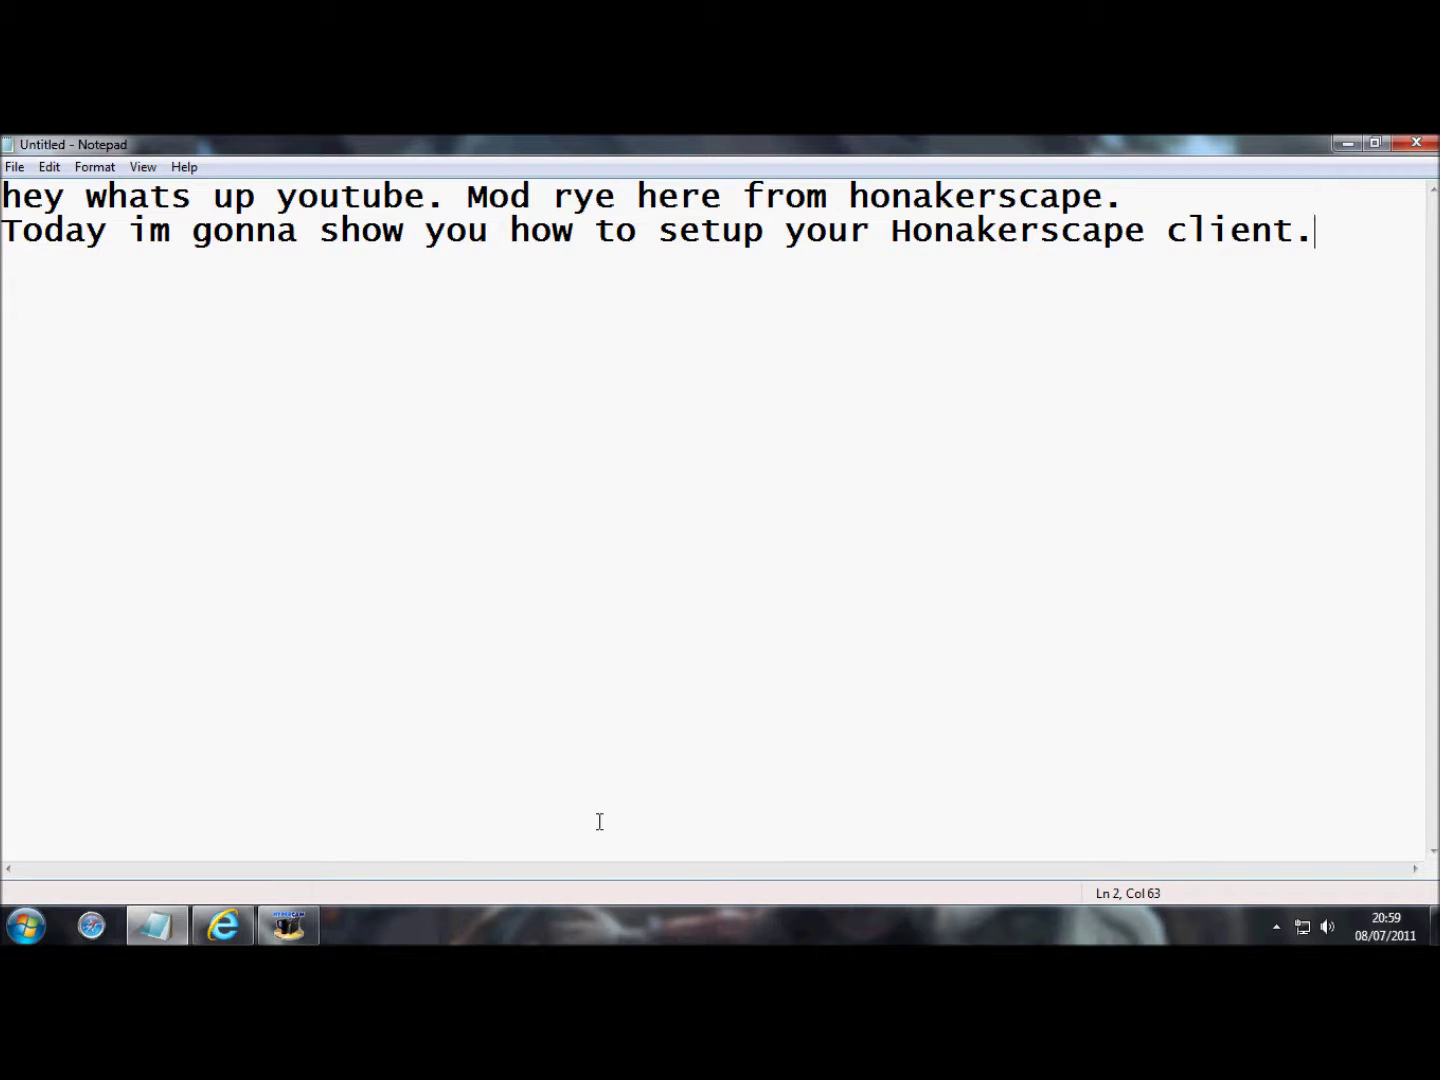
Bring up Internet Explorer and check the video page's address and suggestions.
click(213, 925)
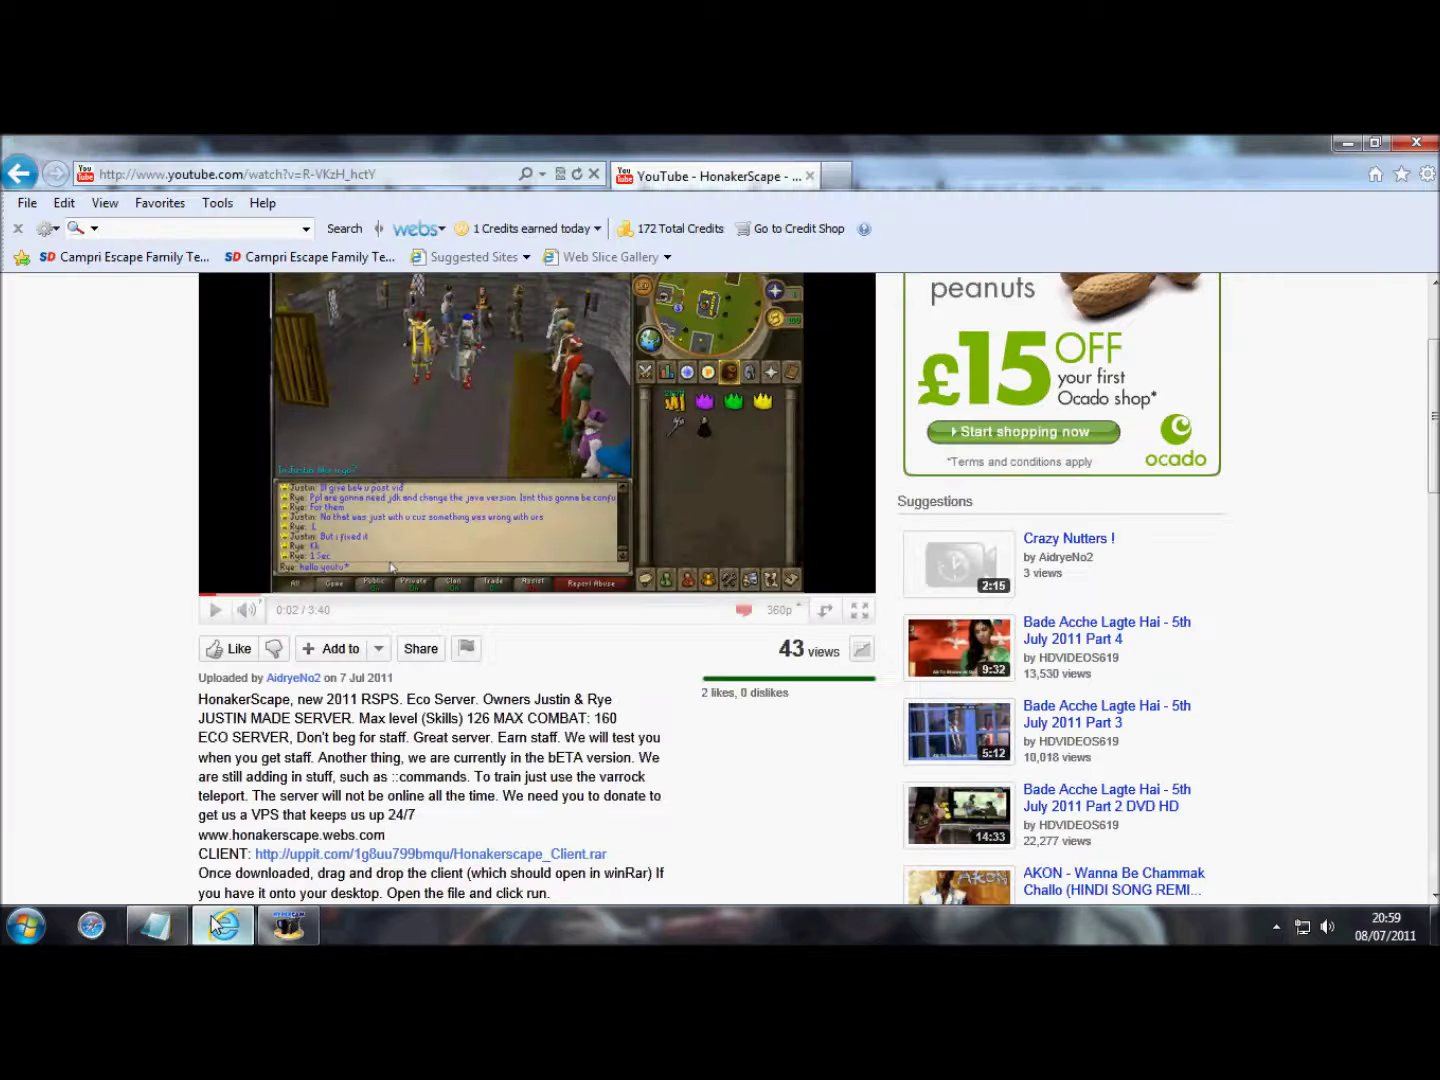
scroll(275, 565, up, 3)
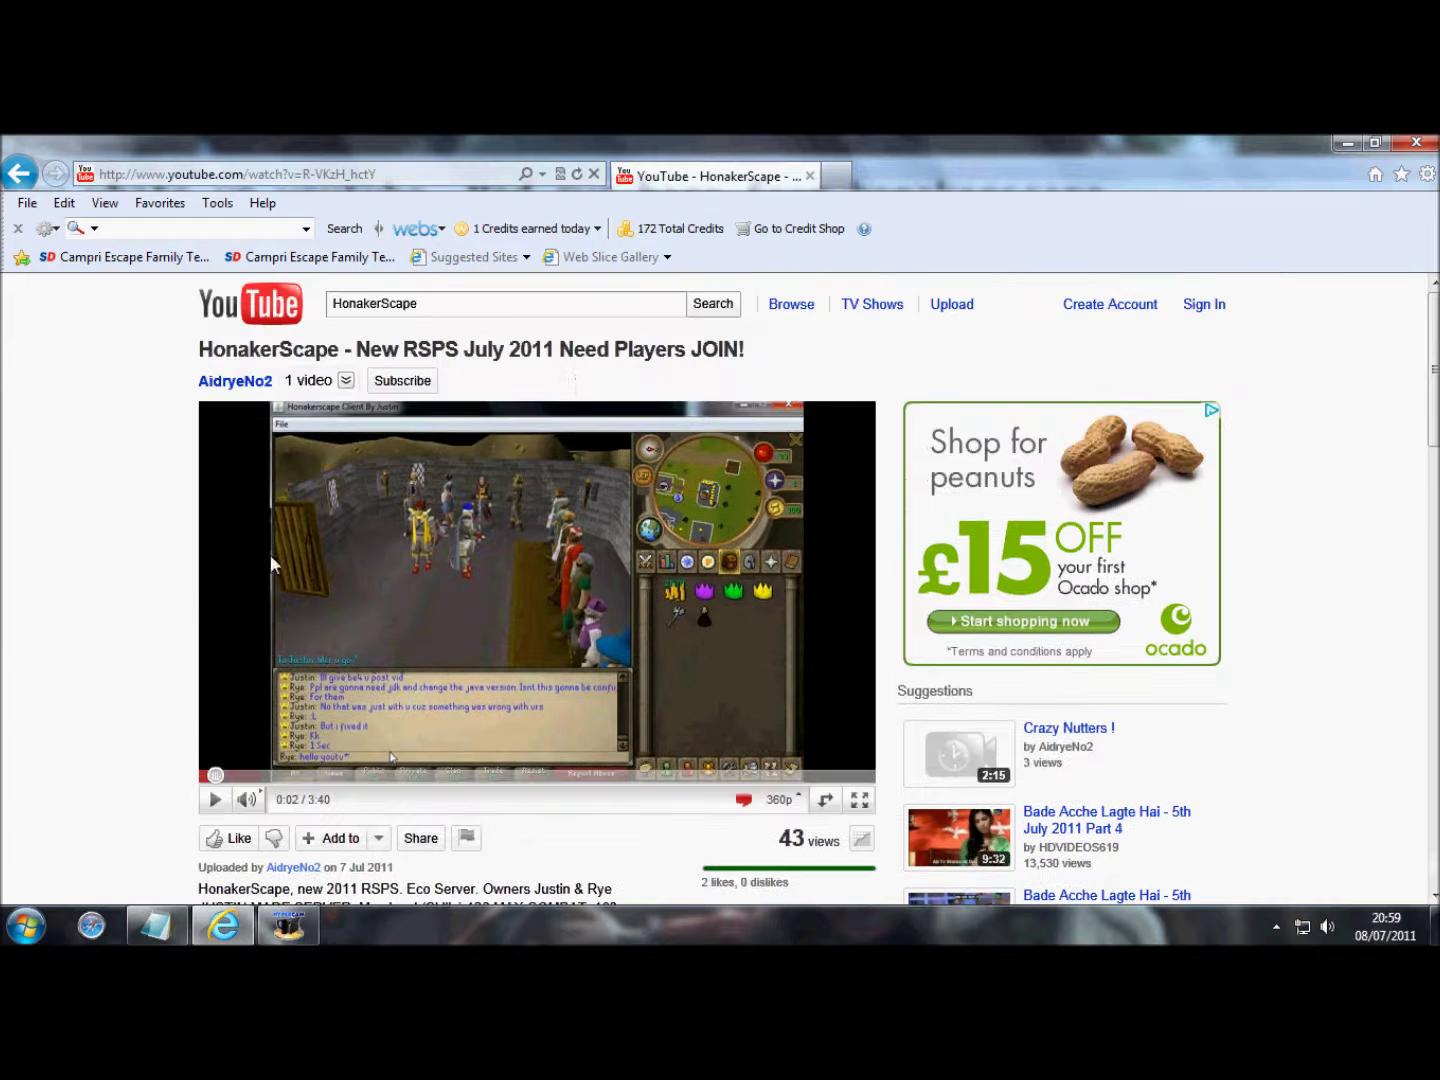
click(419, 175)
click(416, 172)
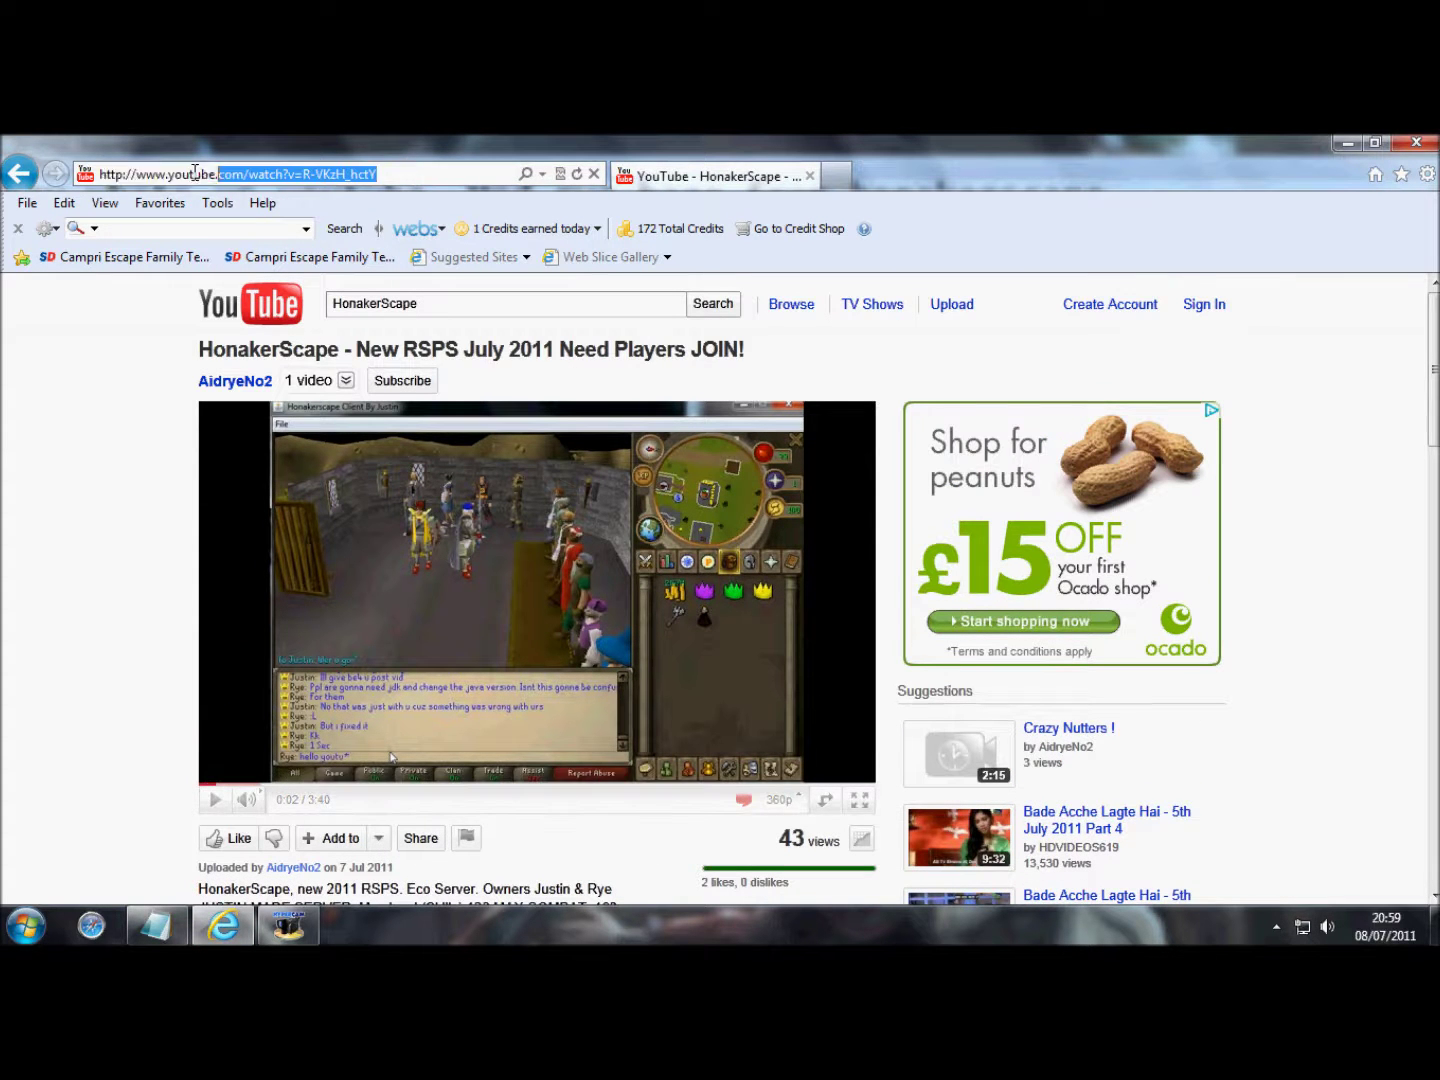
click(430, 177)
click(440, 174)
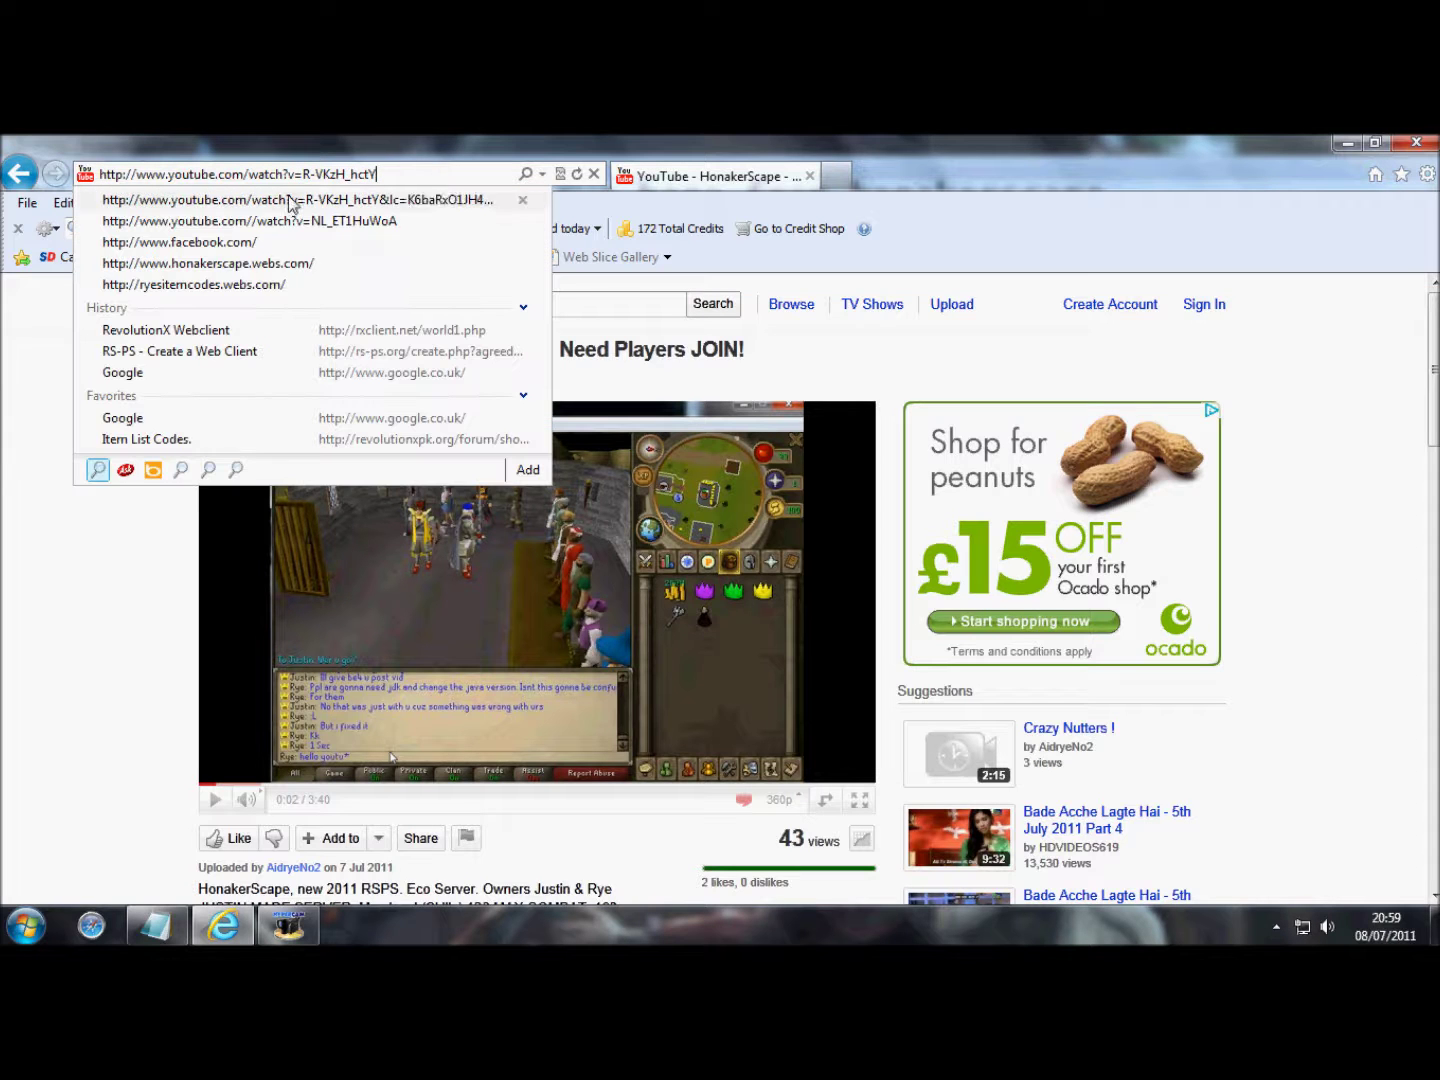
click(8, 400)
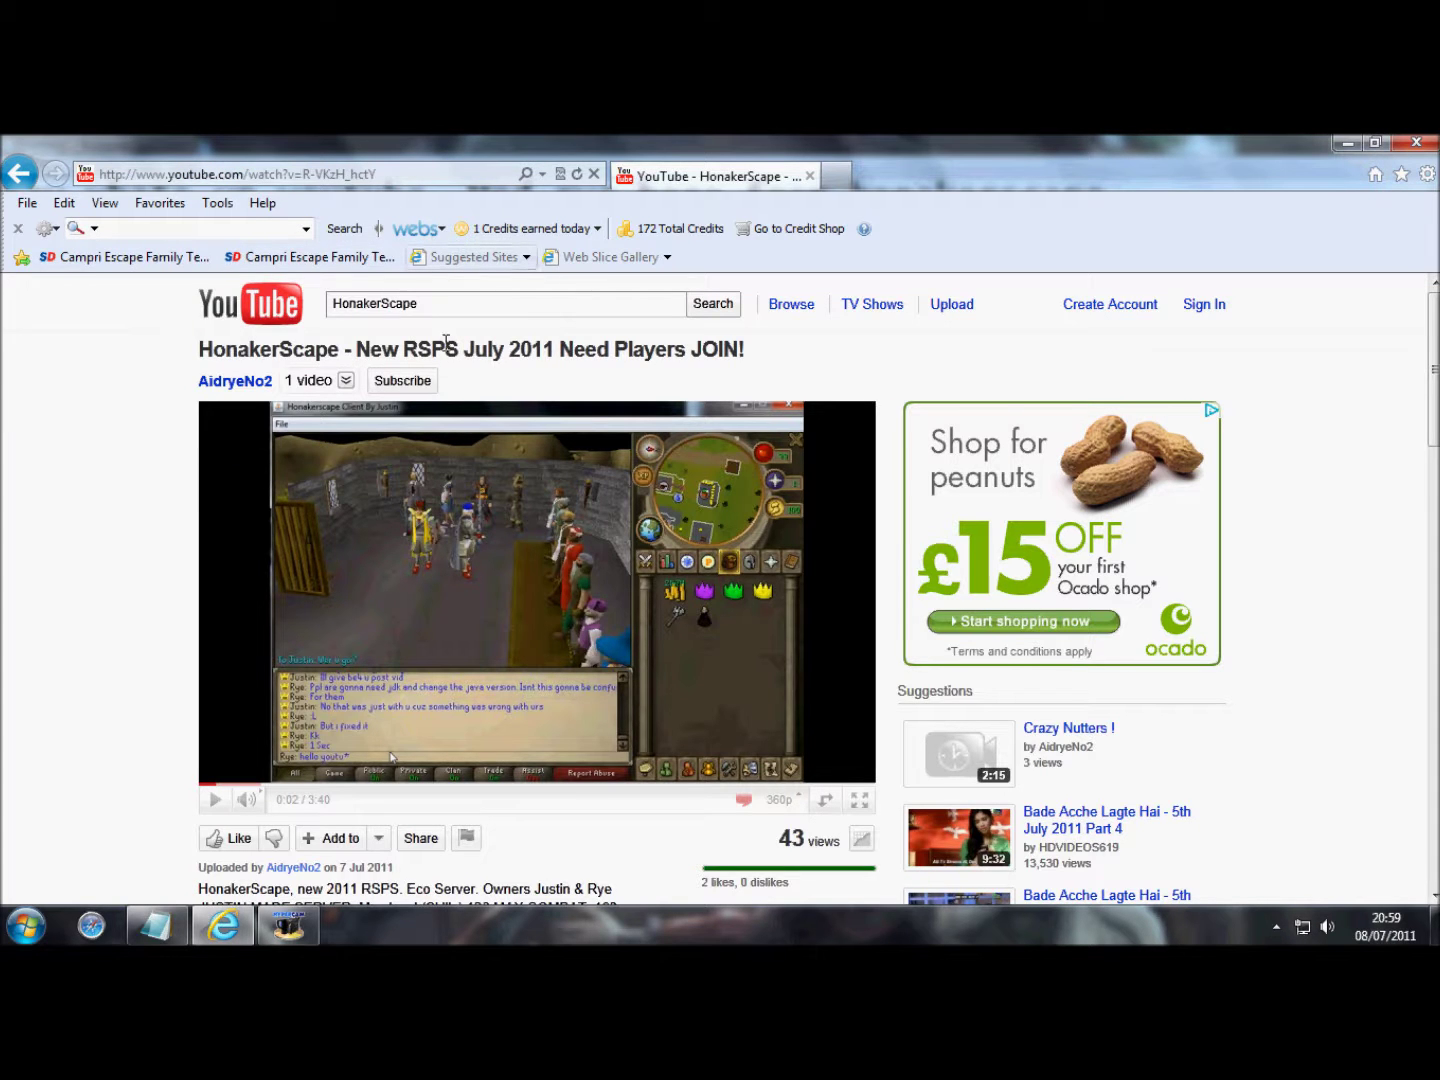
Scroll down to the video description, then return to the Notepad notes.
scroll(488, 536, down, 1)
scroll(487, 537, down, 3)
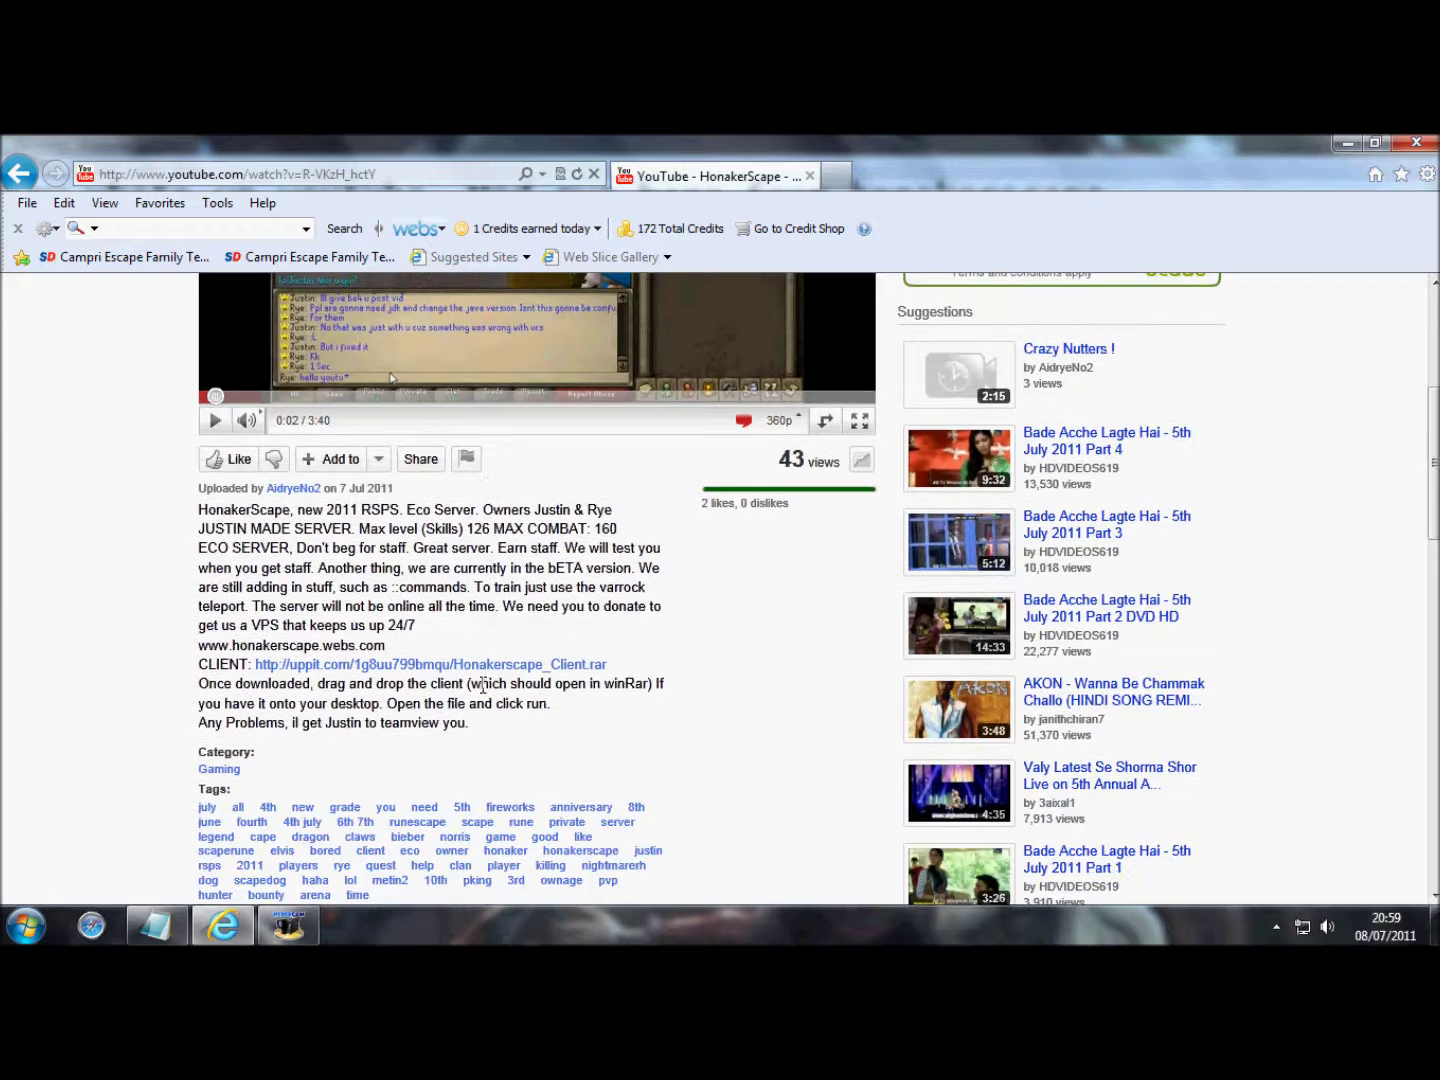
scroll(345, 649, down, 1)
click(156, 925)
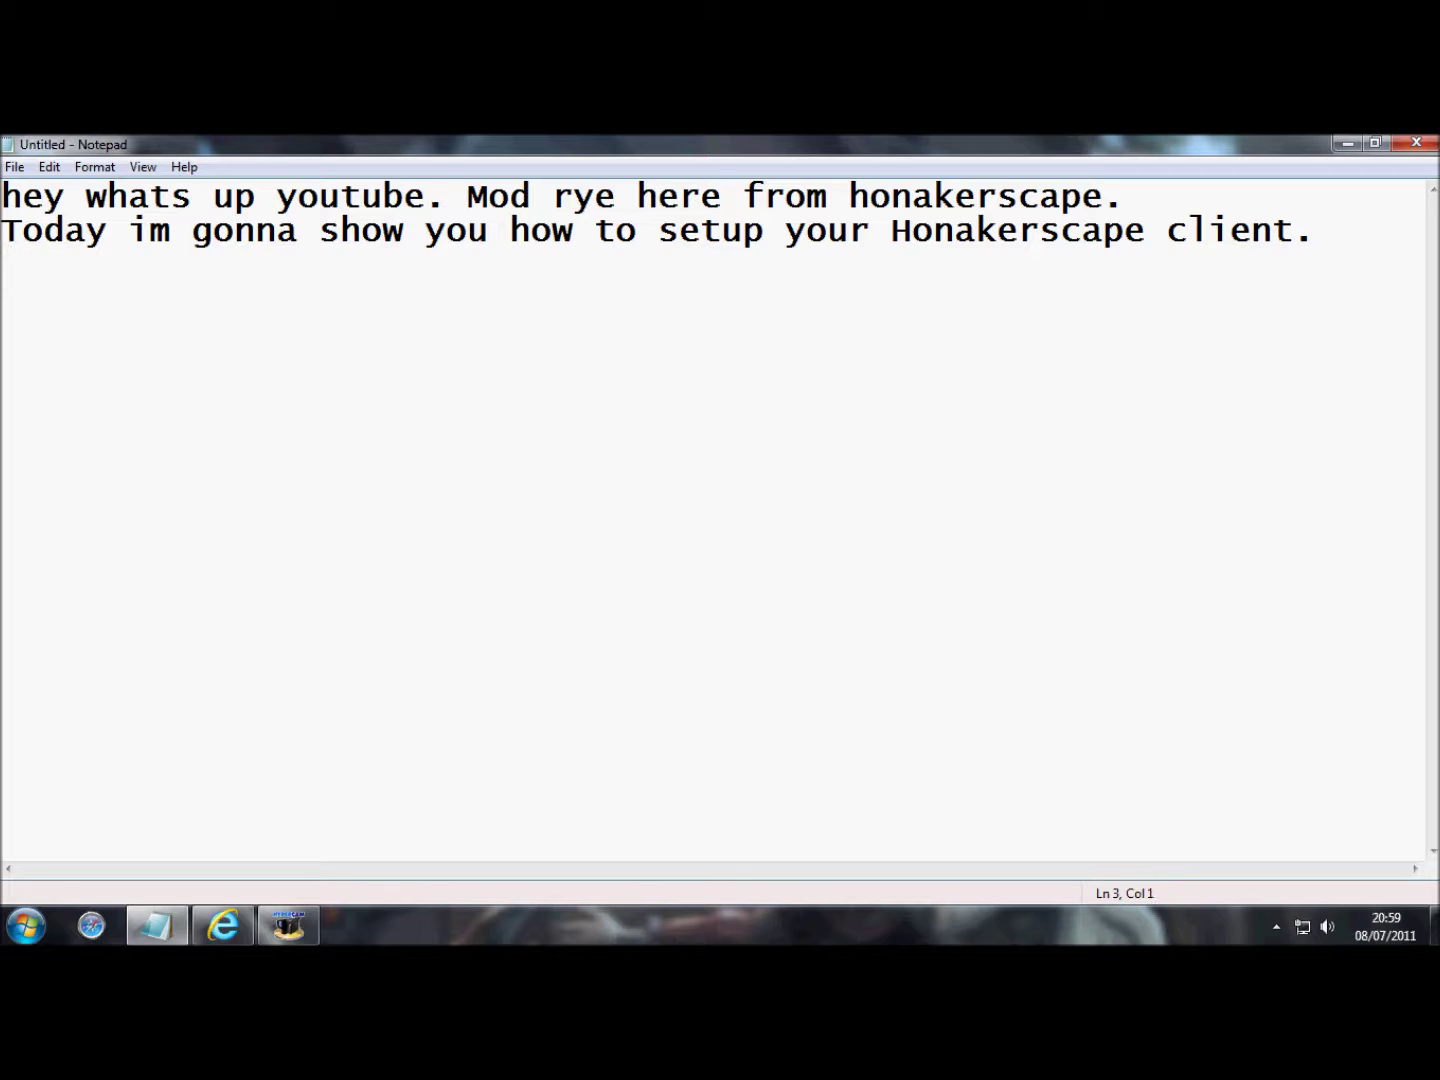
Add the line 'The youtube link below will give you the link to the client' and minimize Notepad.
text(The youtube link be)
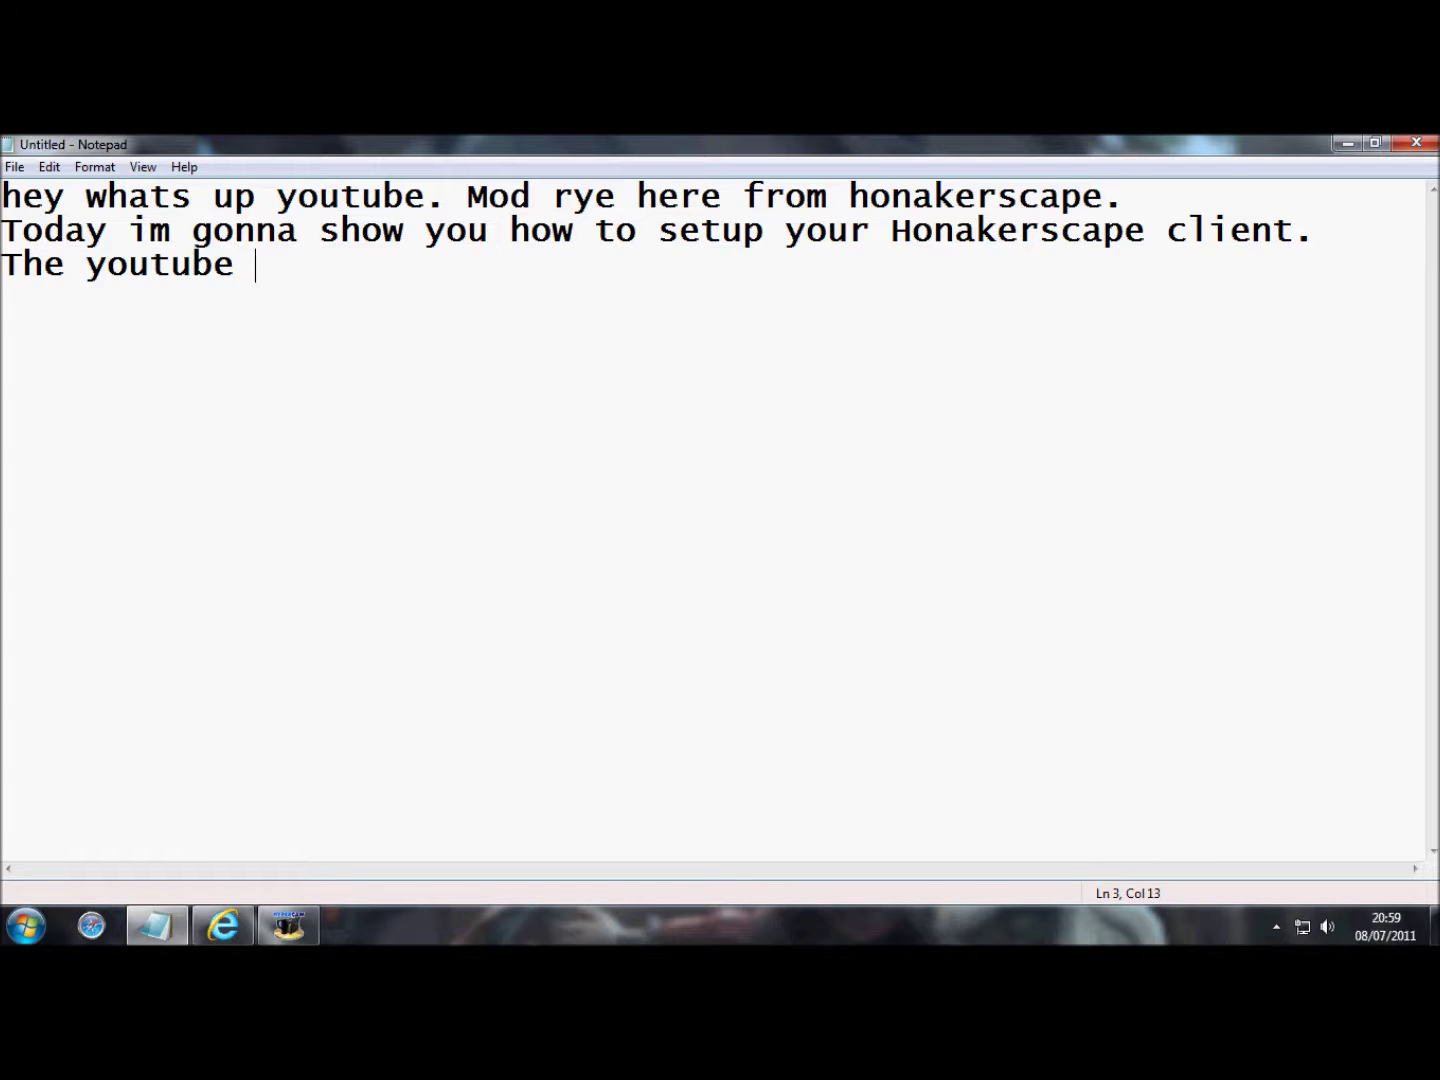
text(low wi)
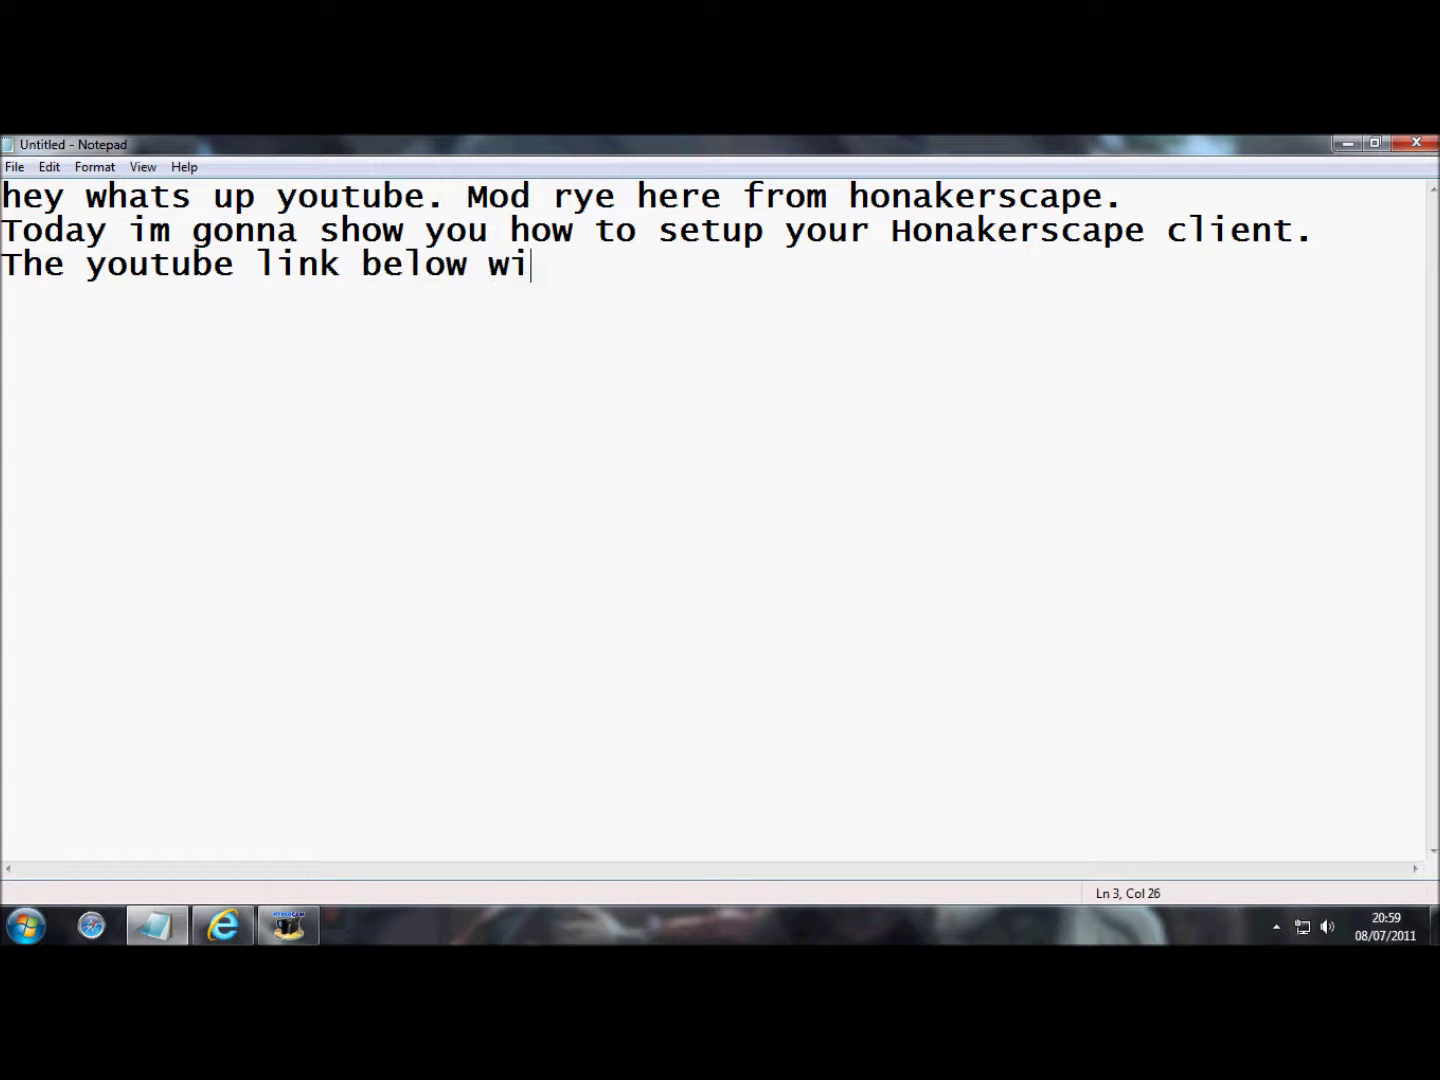
text(ll give you thi)
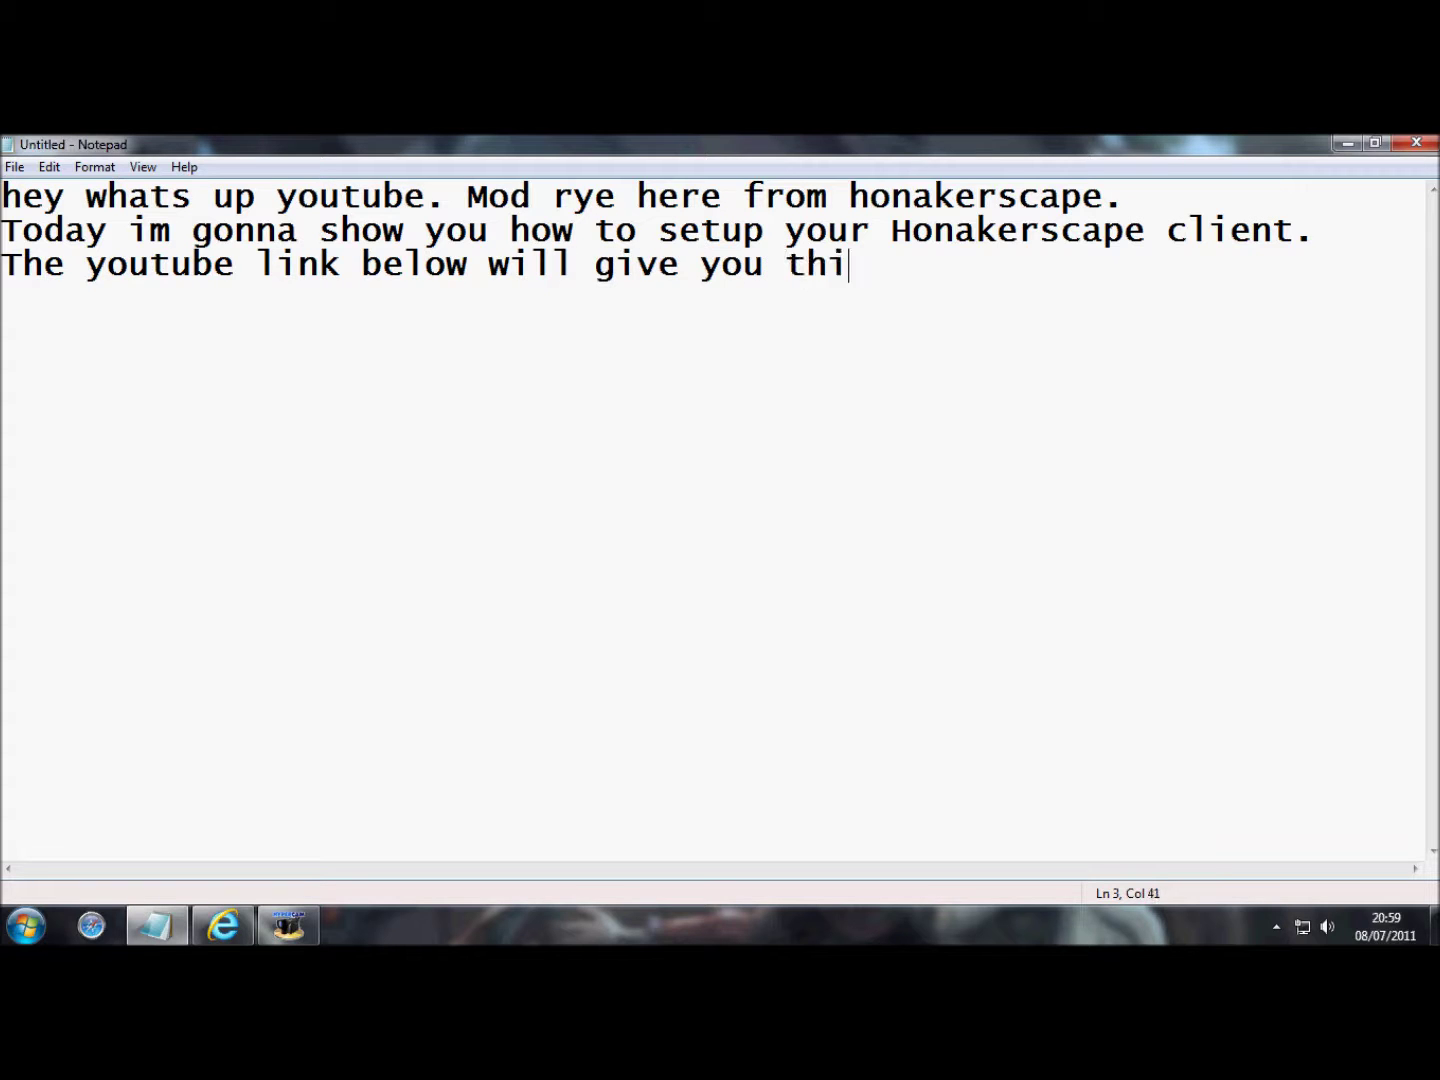
key(BackSpace)
text(e link to th)
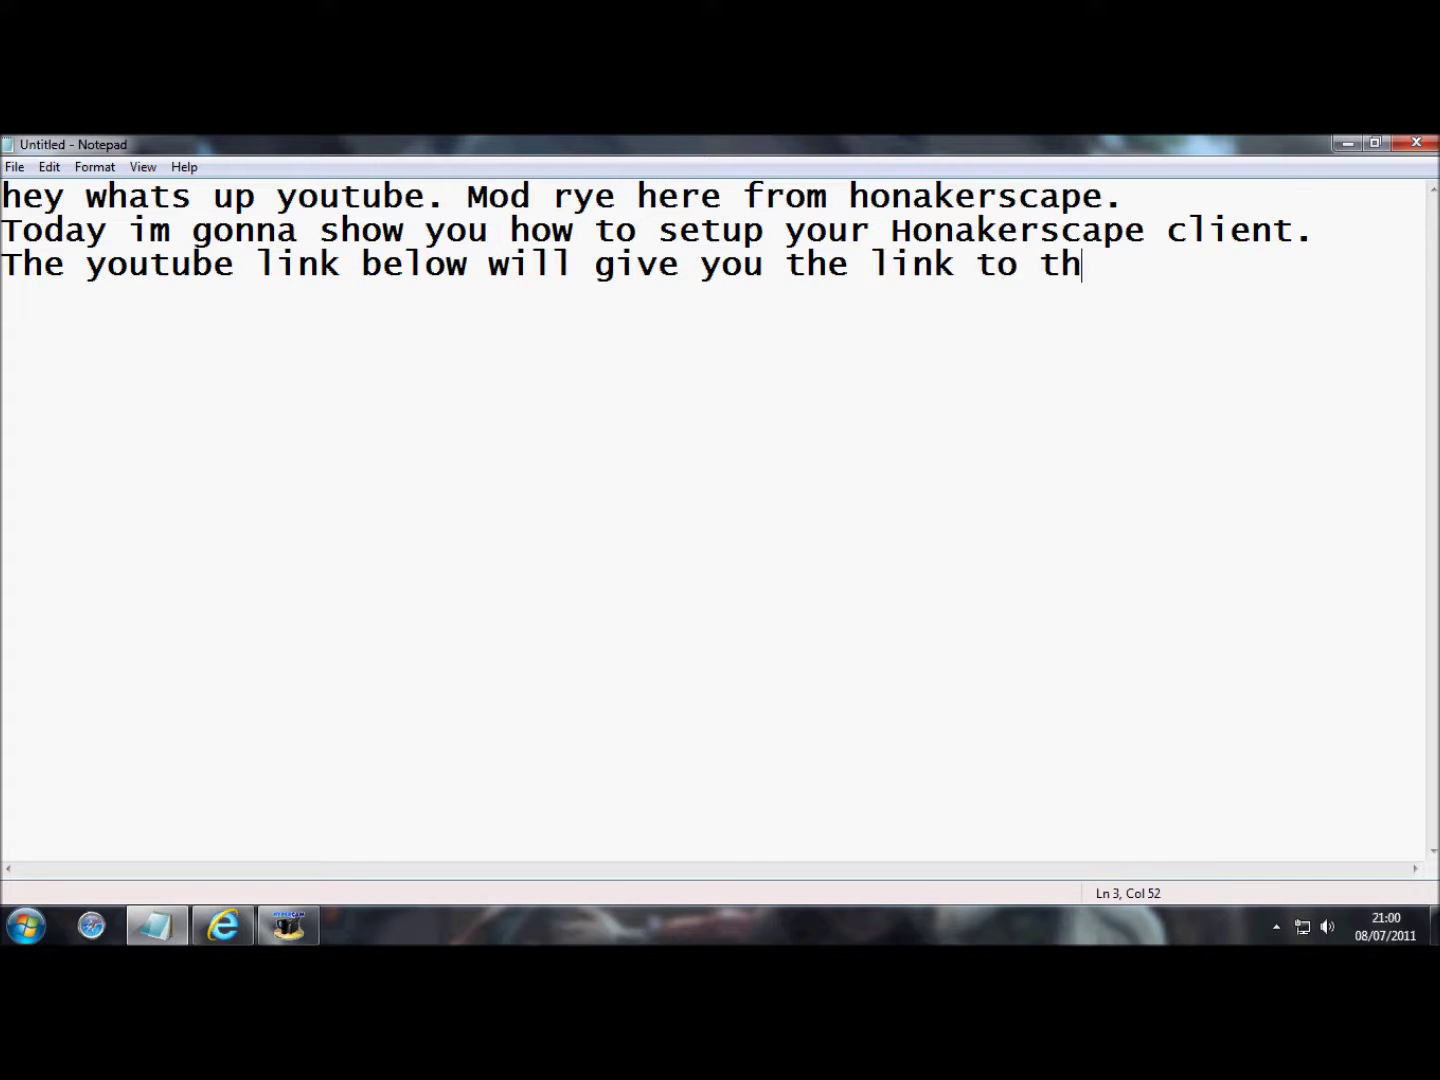
text(e client)
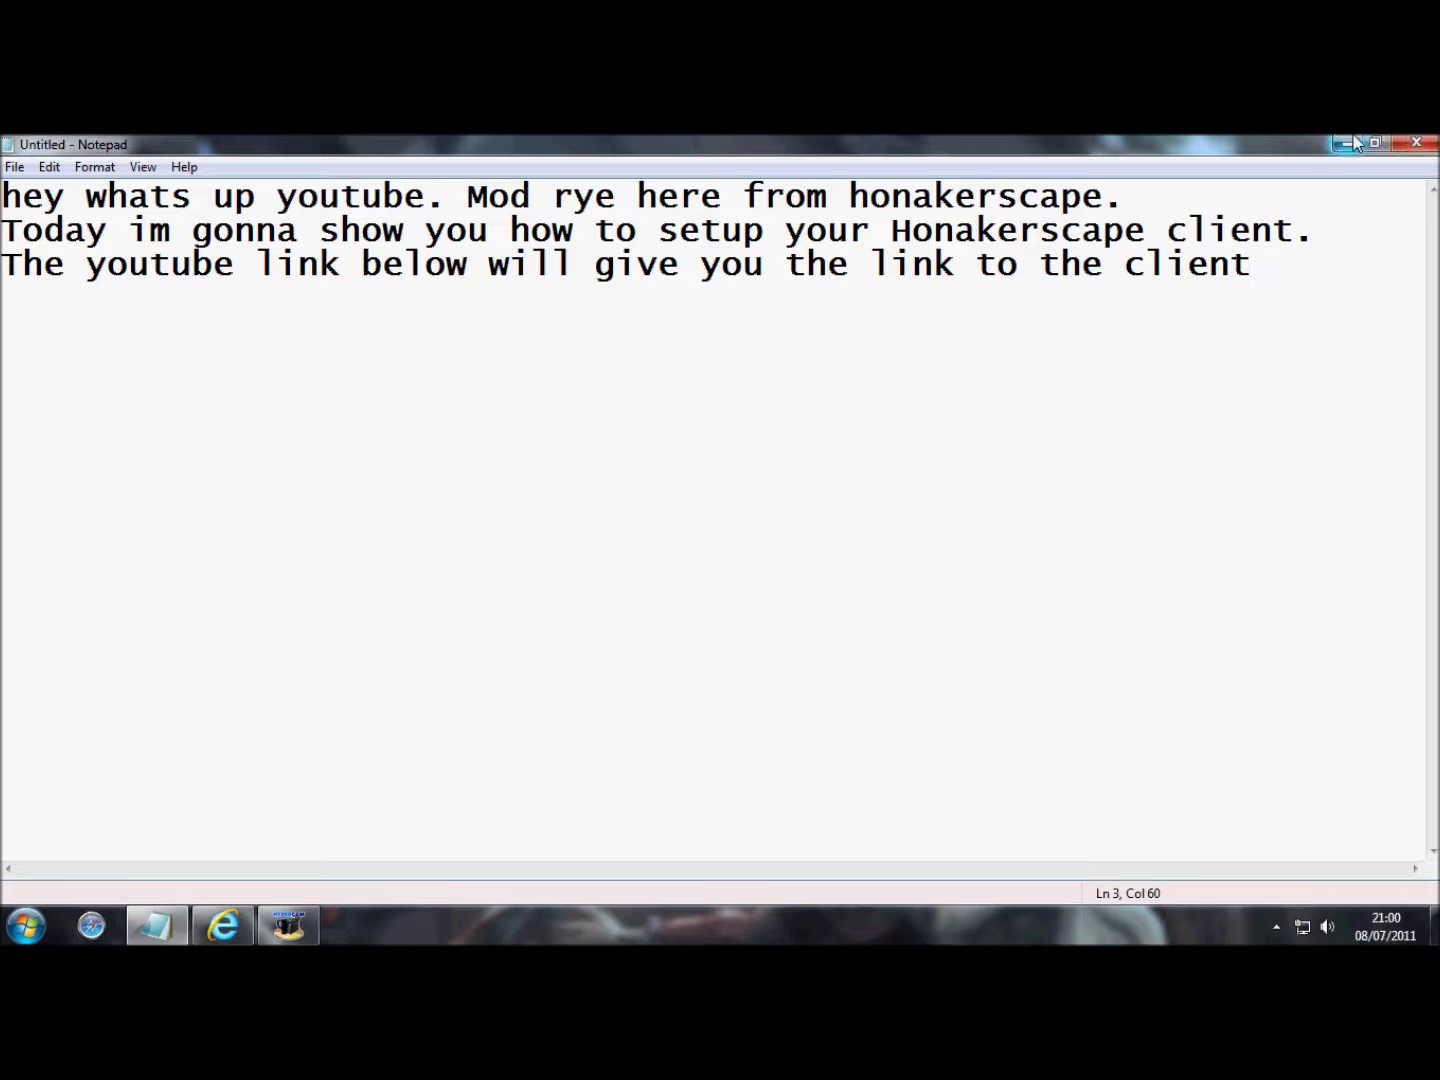
click(1350, 143)
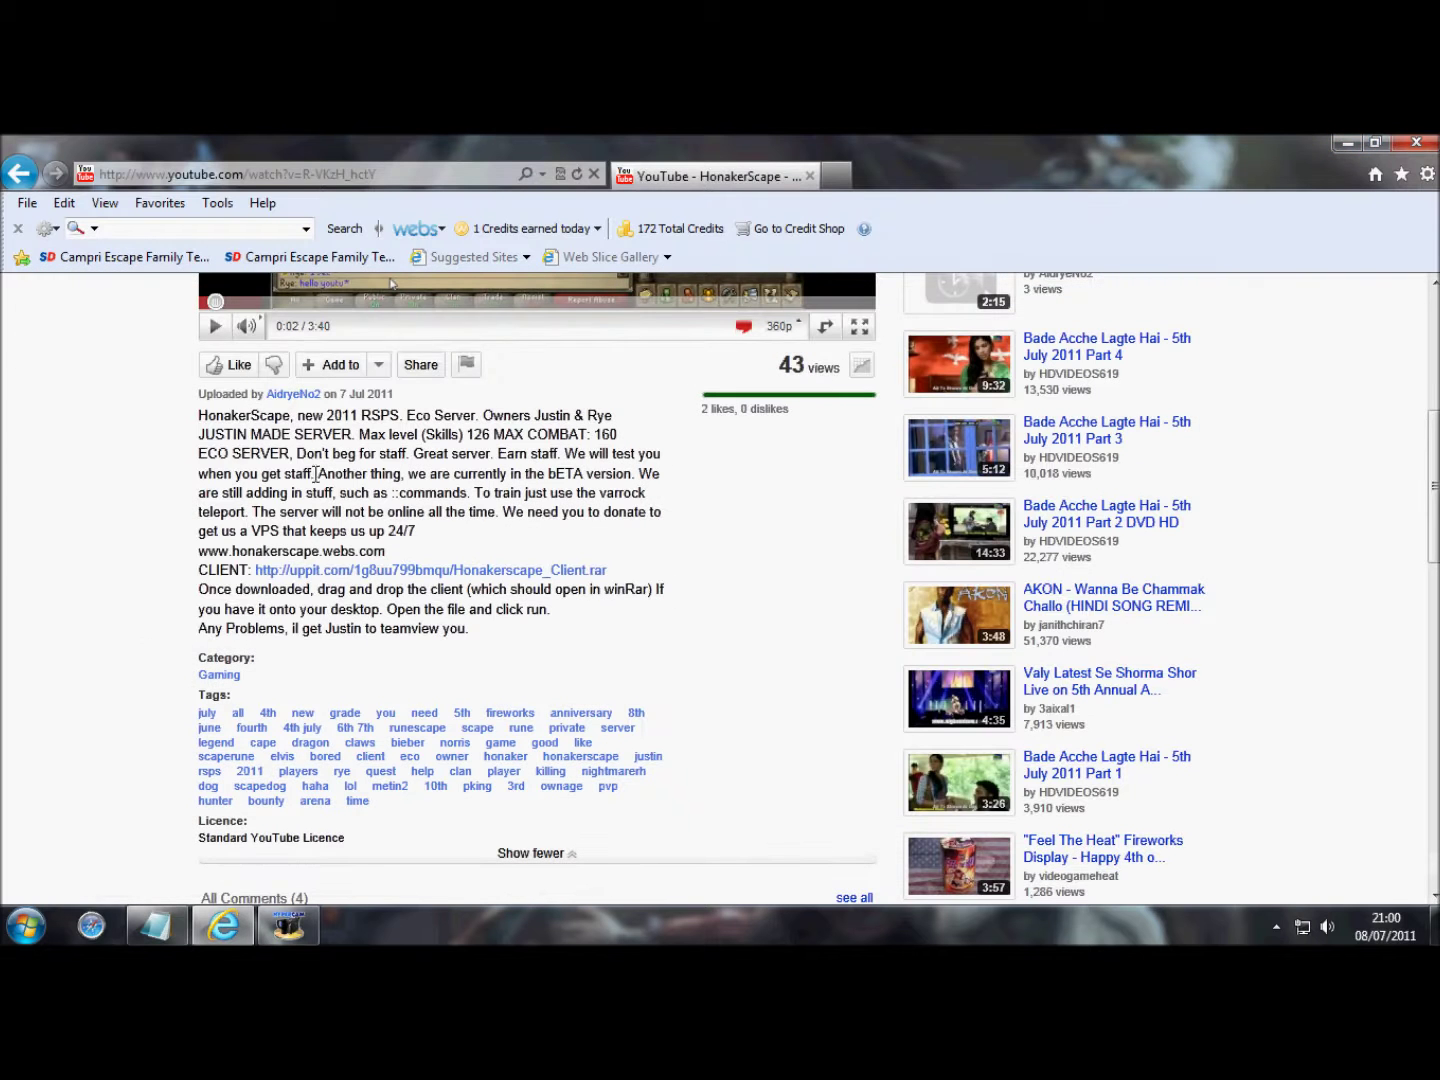
Open the Honakerscape_Client.rar link from the description, close that tab, and return to Notepad.
click(418, 571)
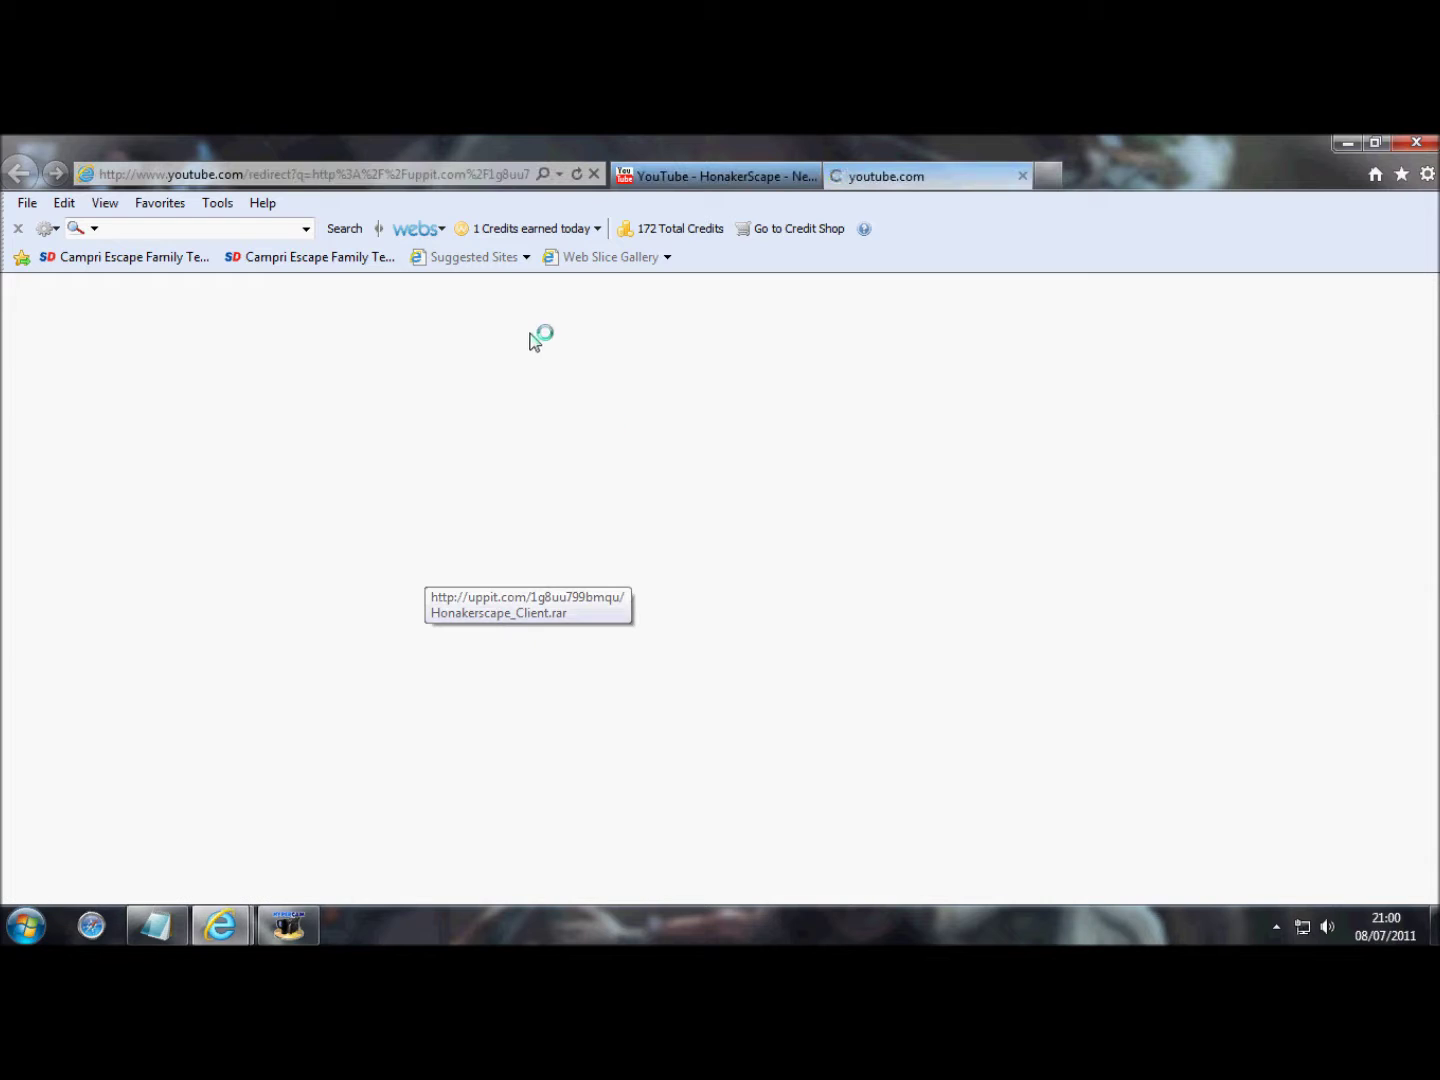
mouse_move(221, 925)
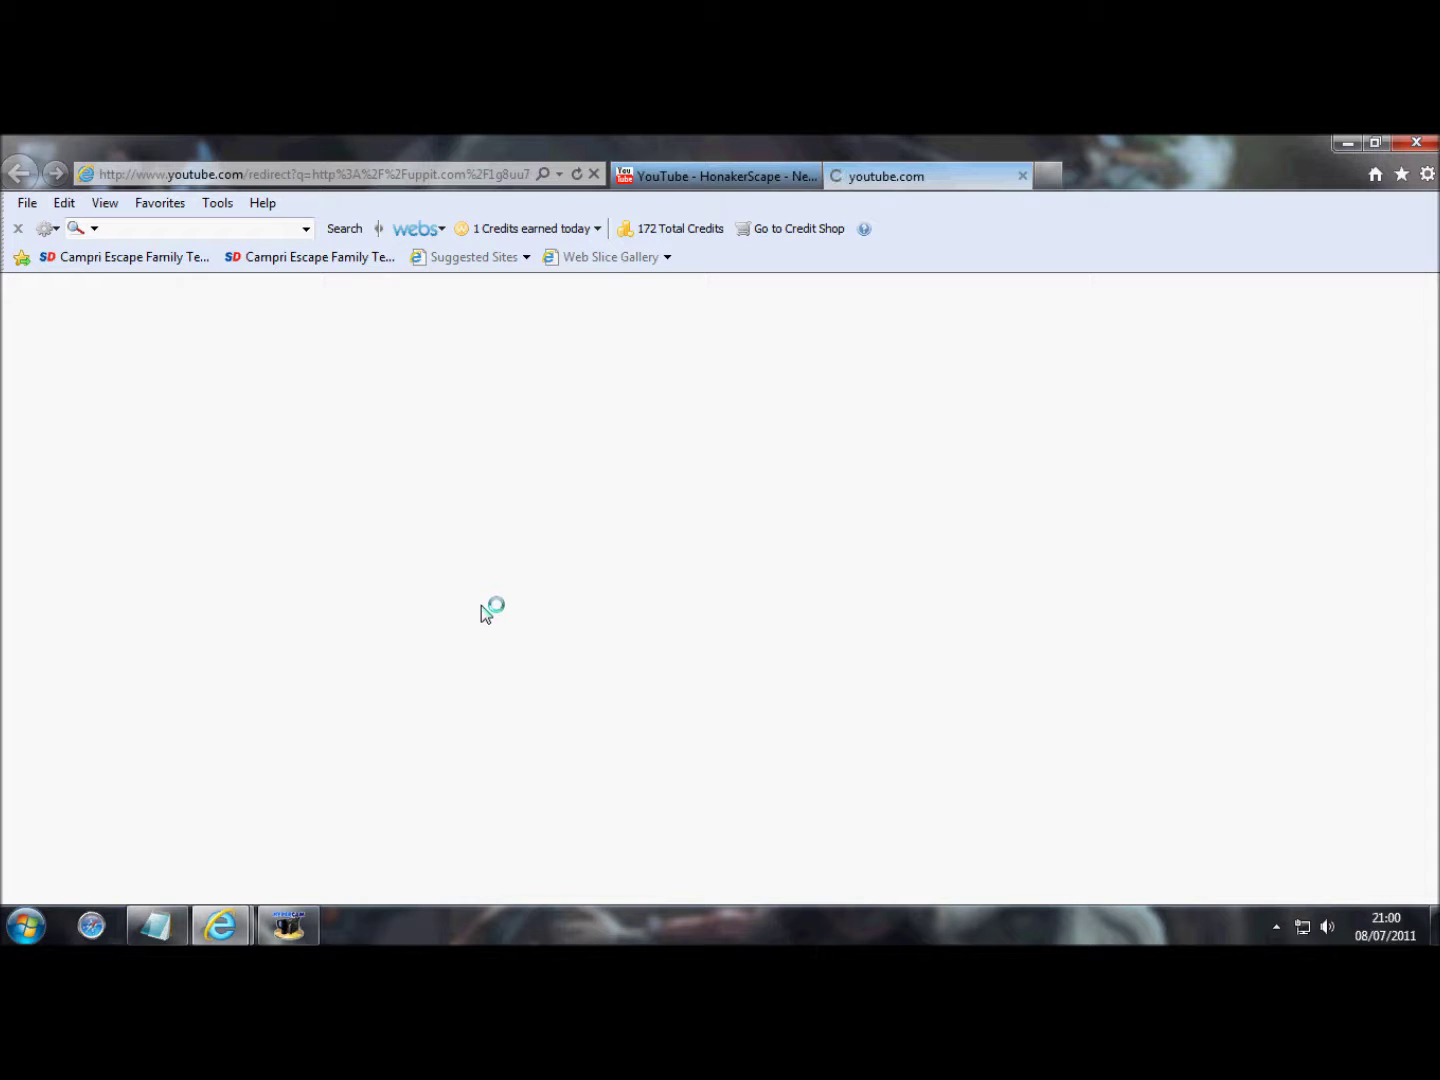
click(1022, 176)
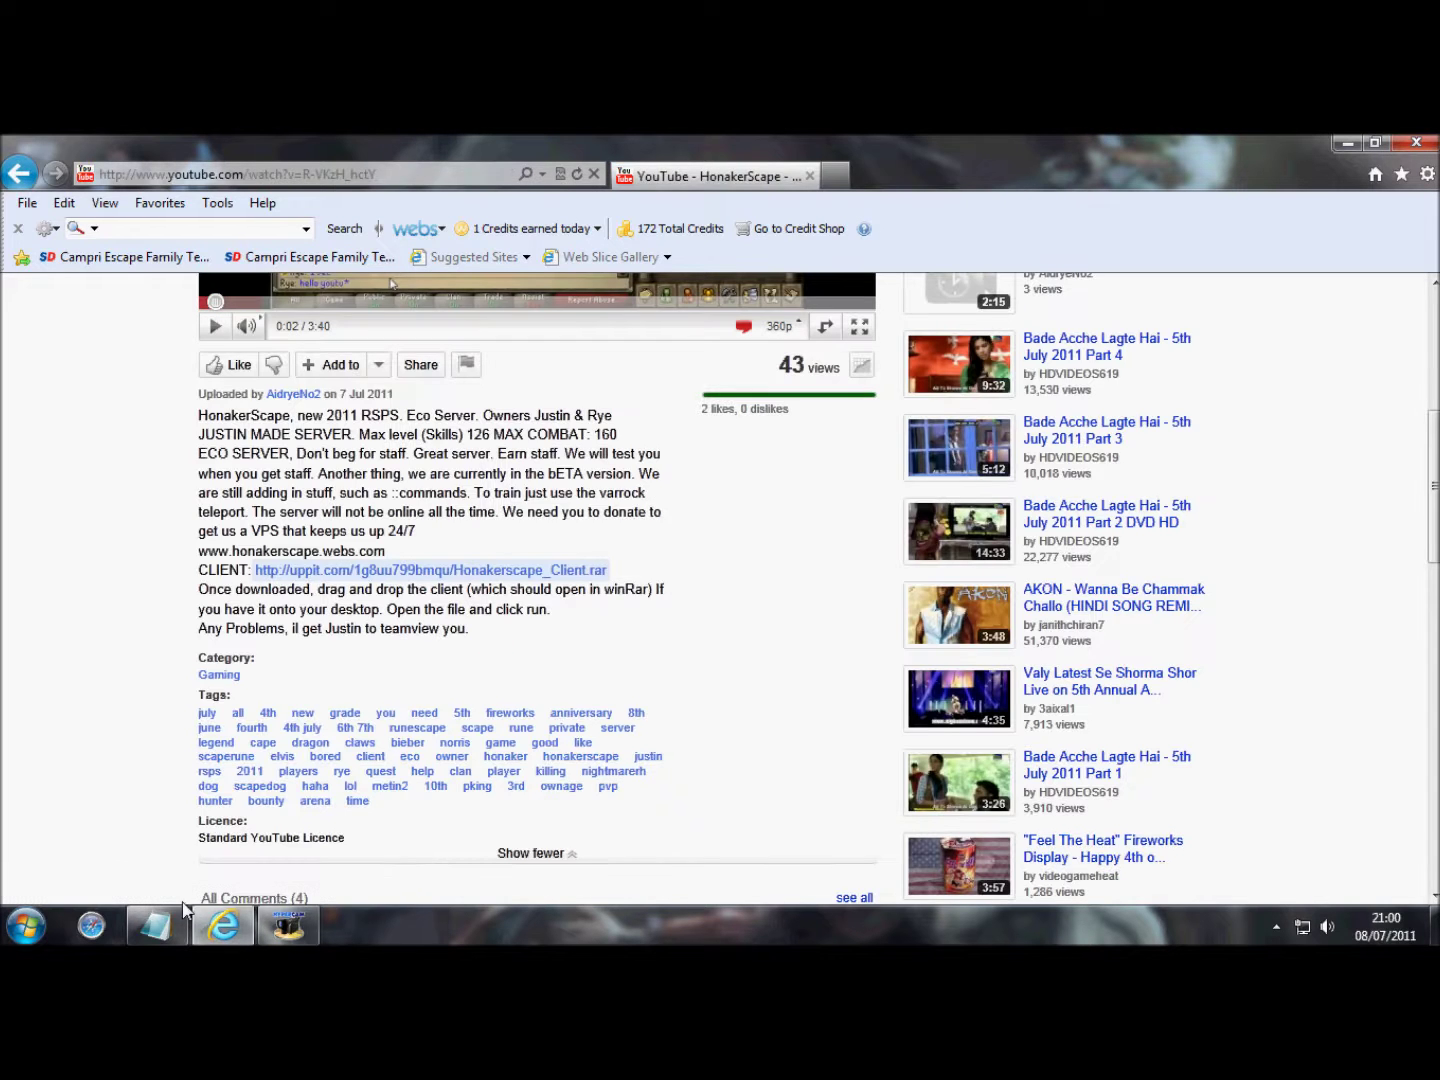
click(157, 925)
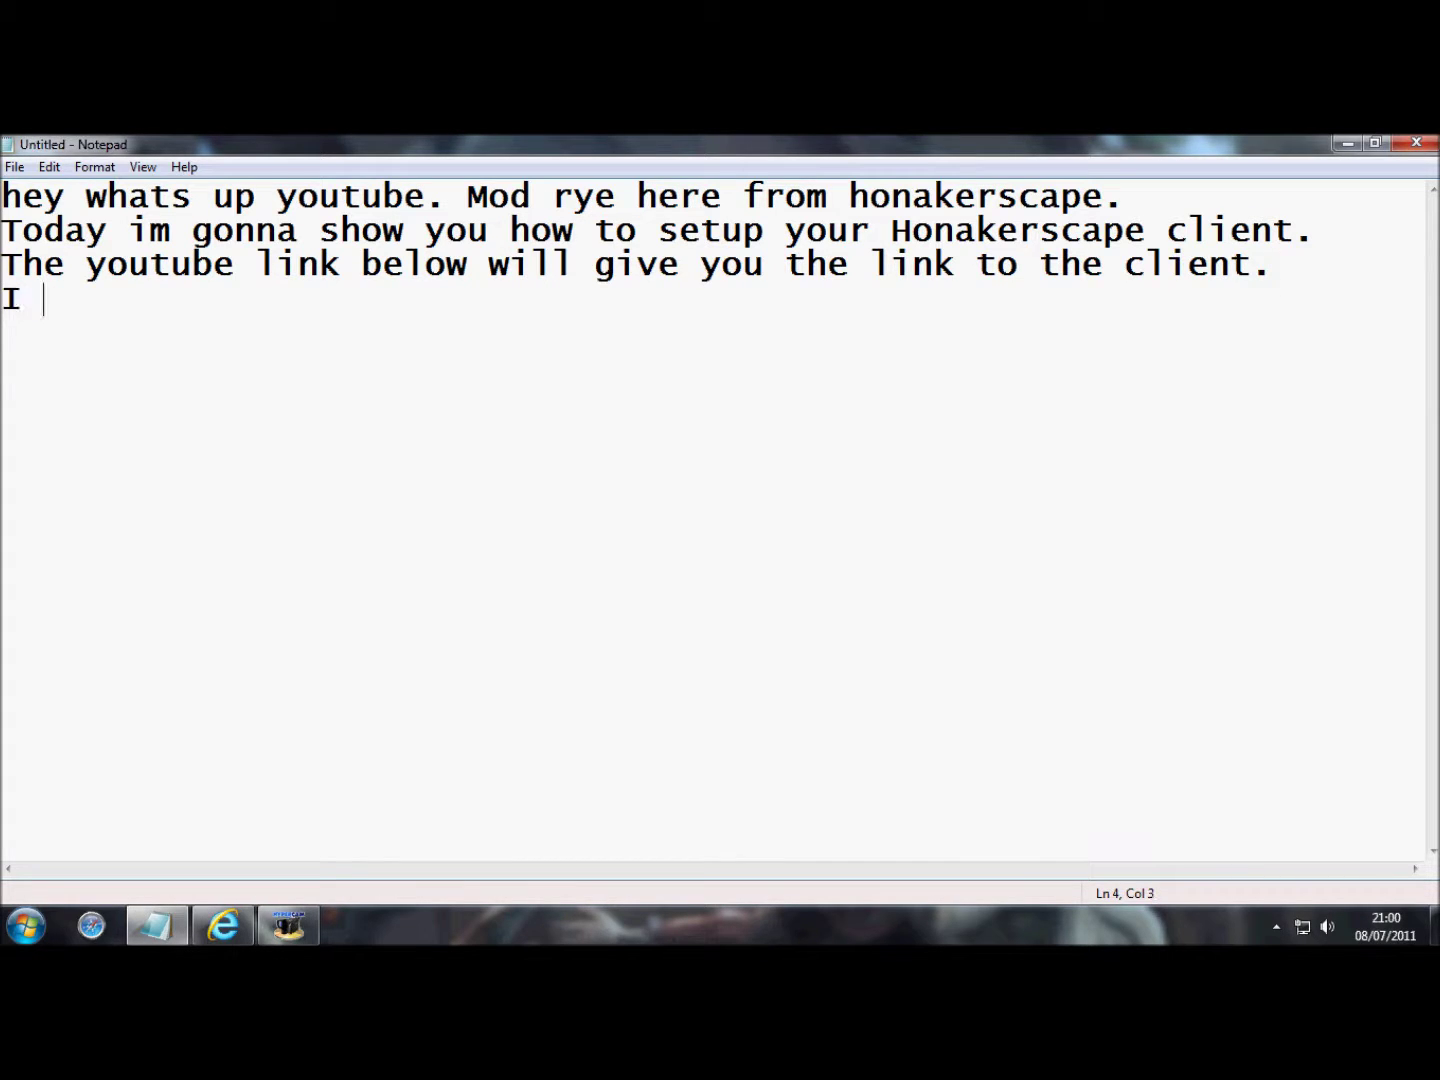
Write line 4: already downloaded, and once downloaded you drag and drop it.
text(am not going to d)
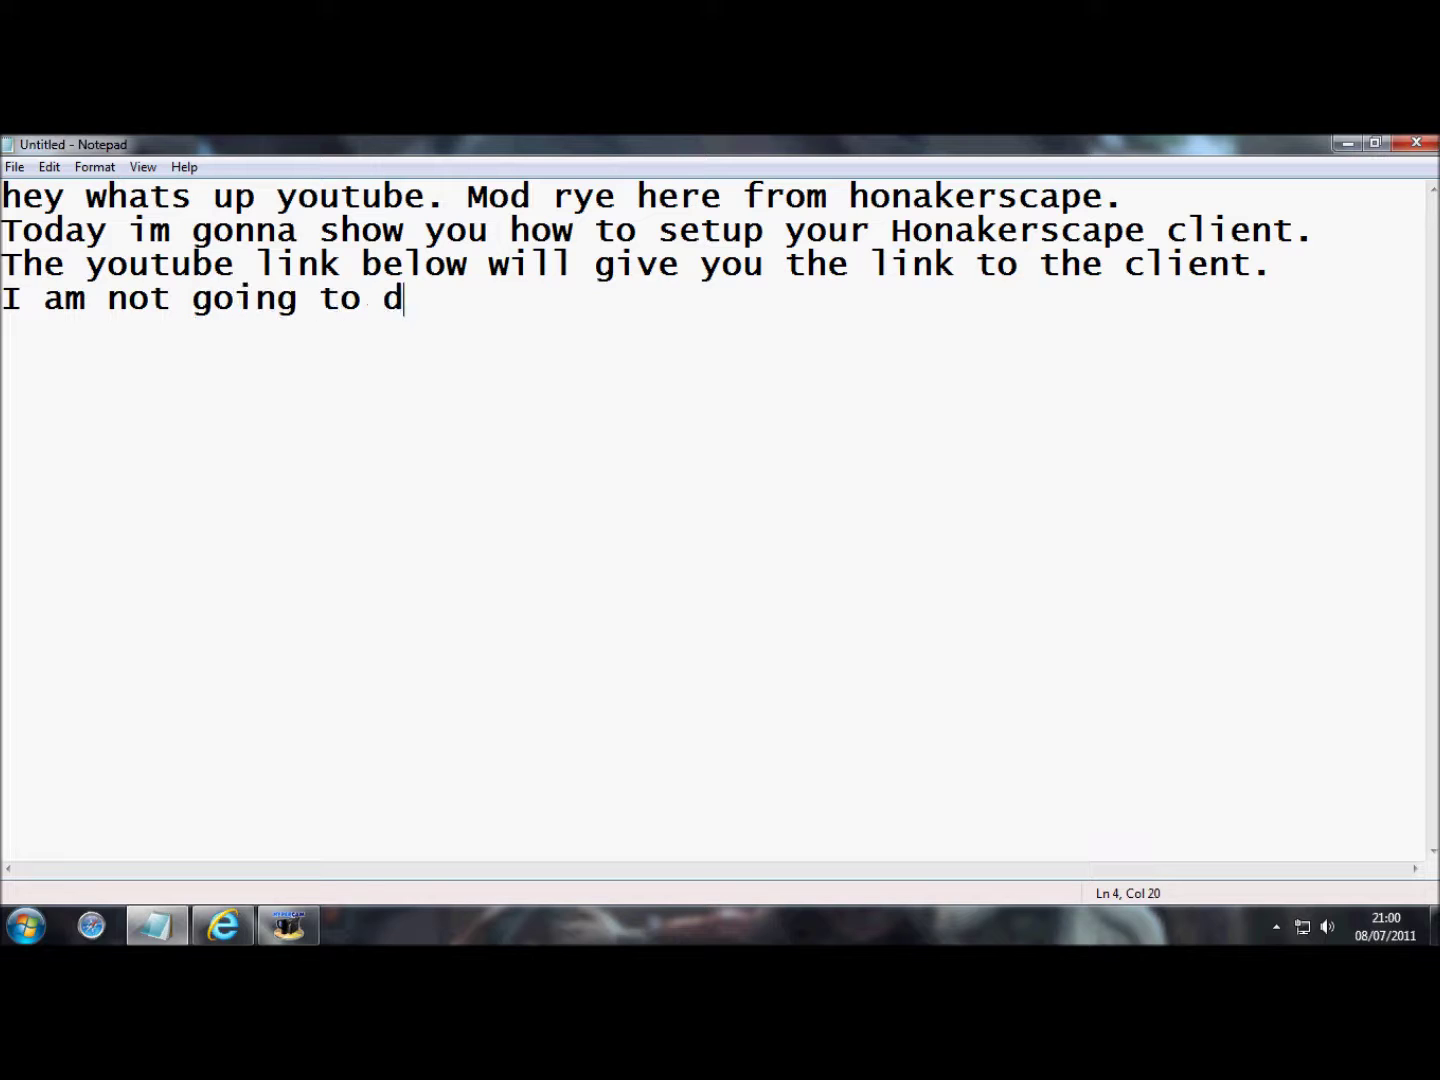
text(ownload b)
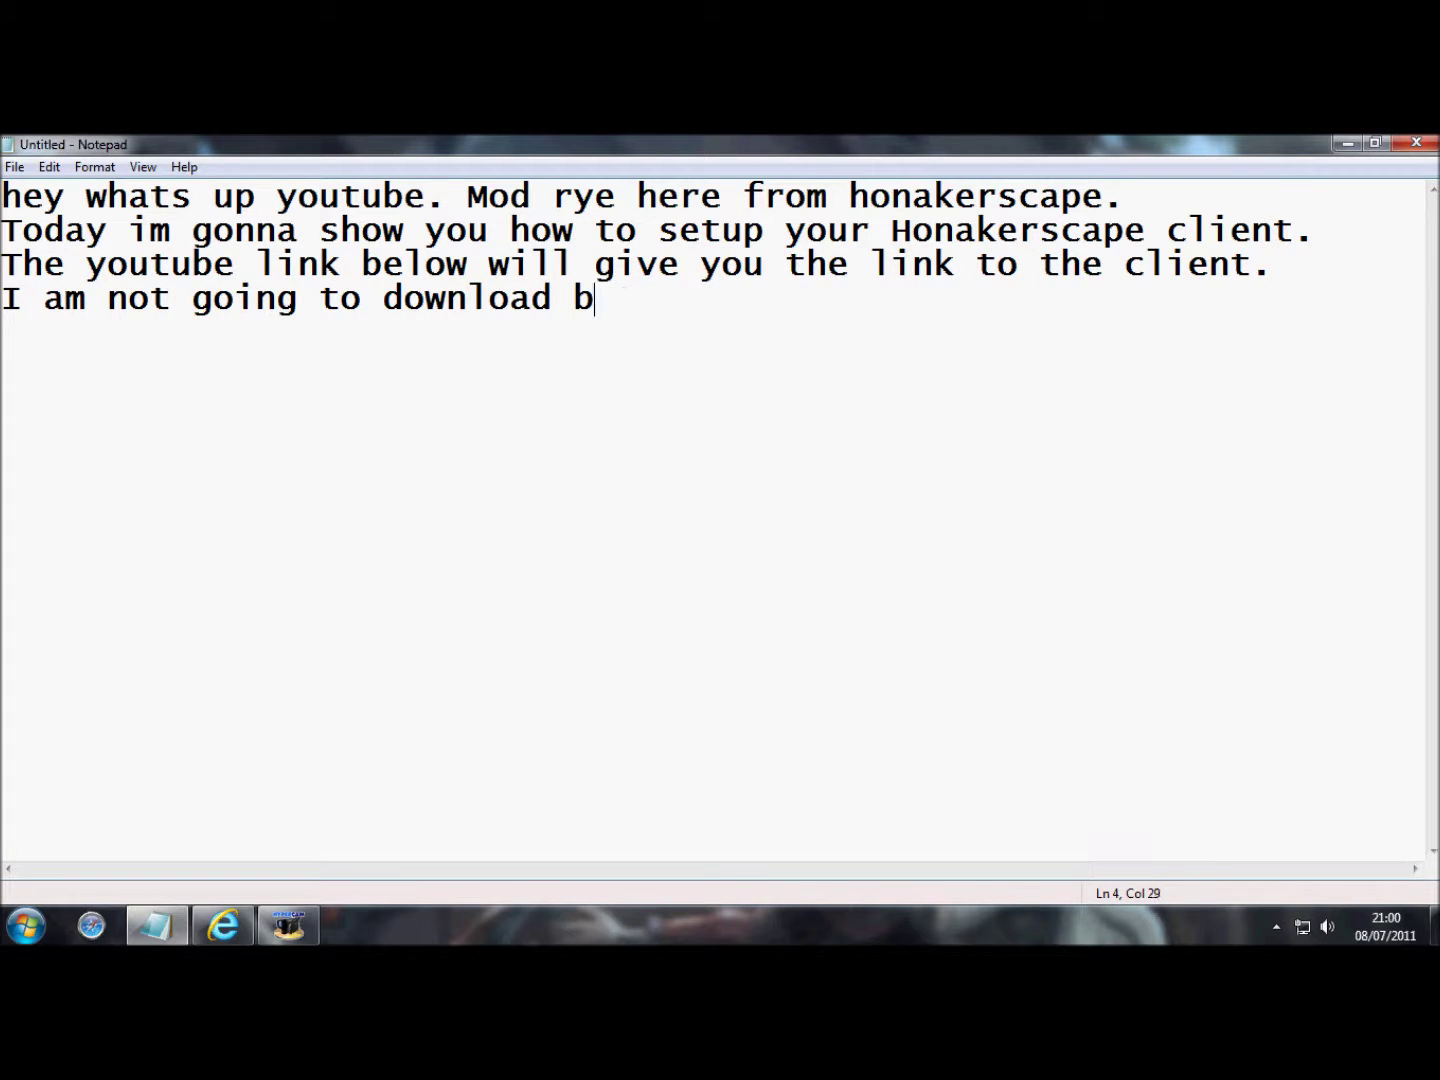
text(ut ea)
text(ause i a)
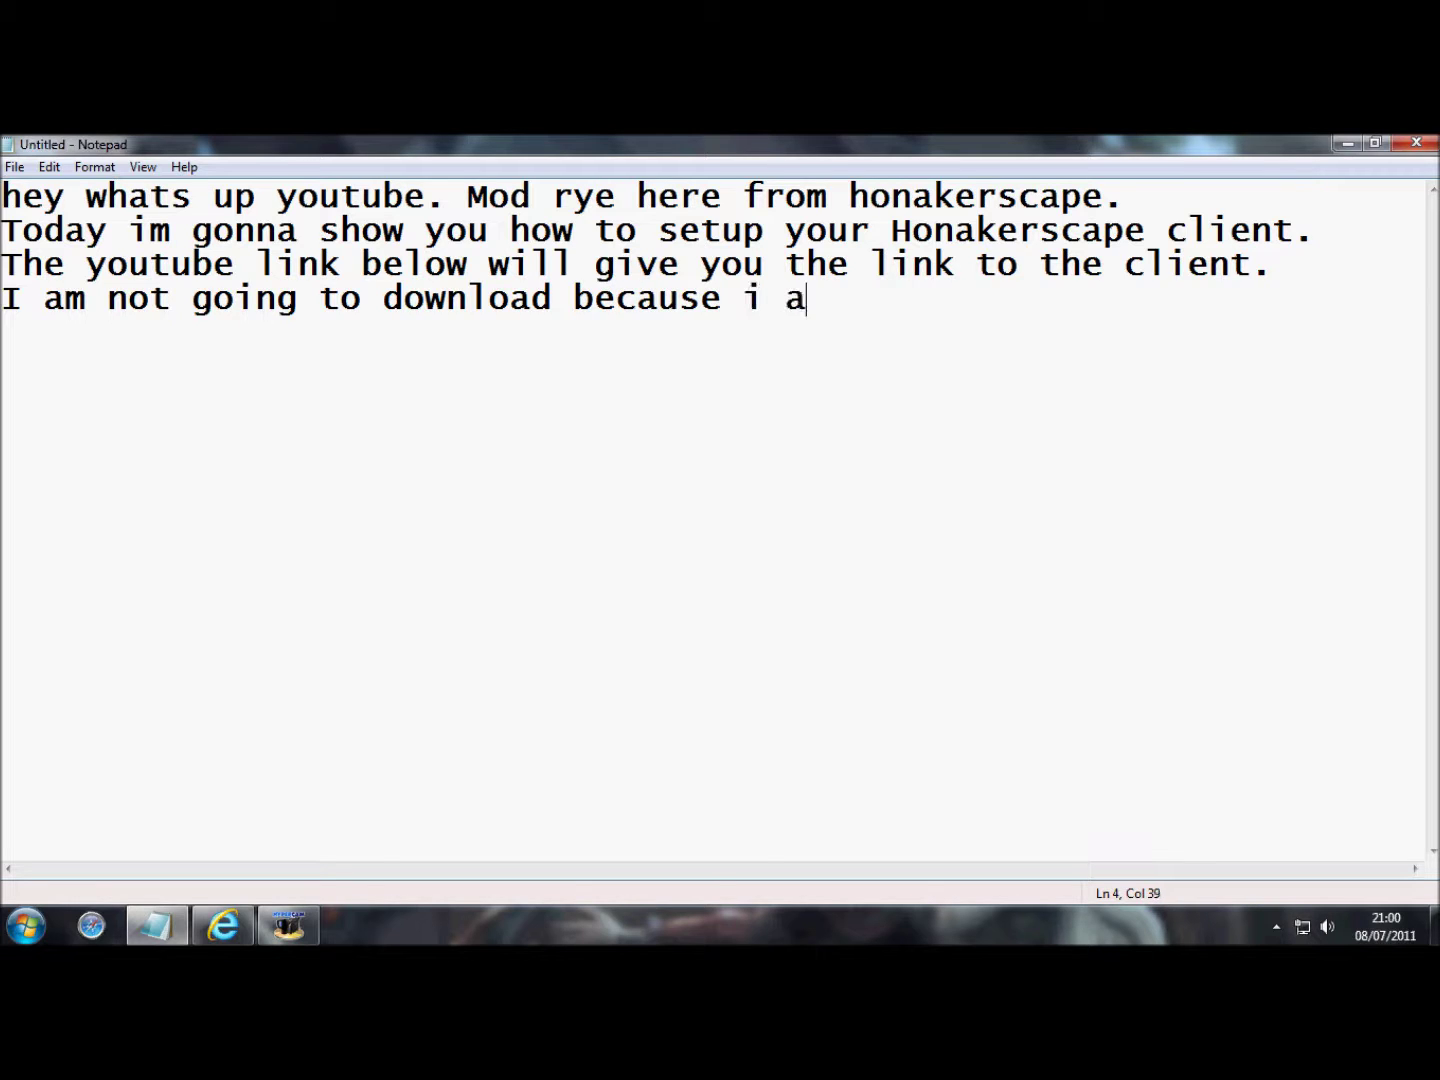
text(lready habve)
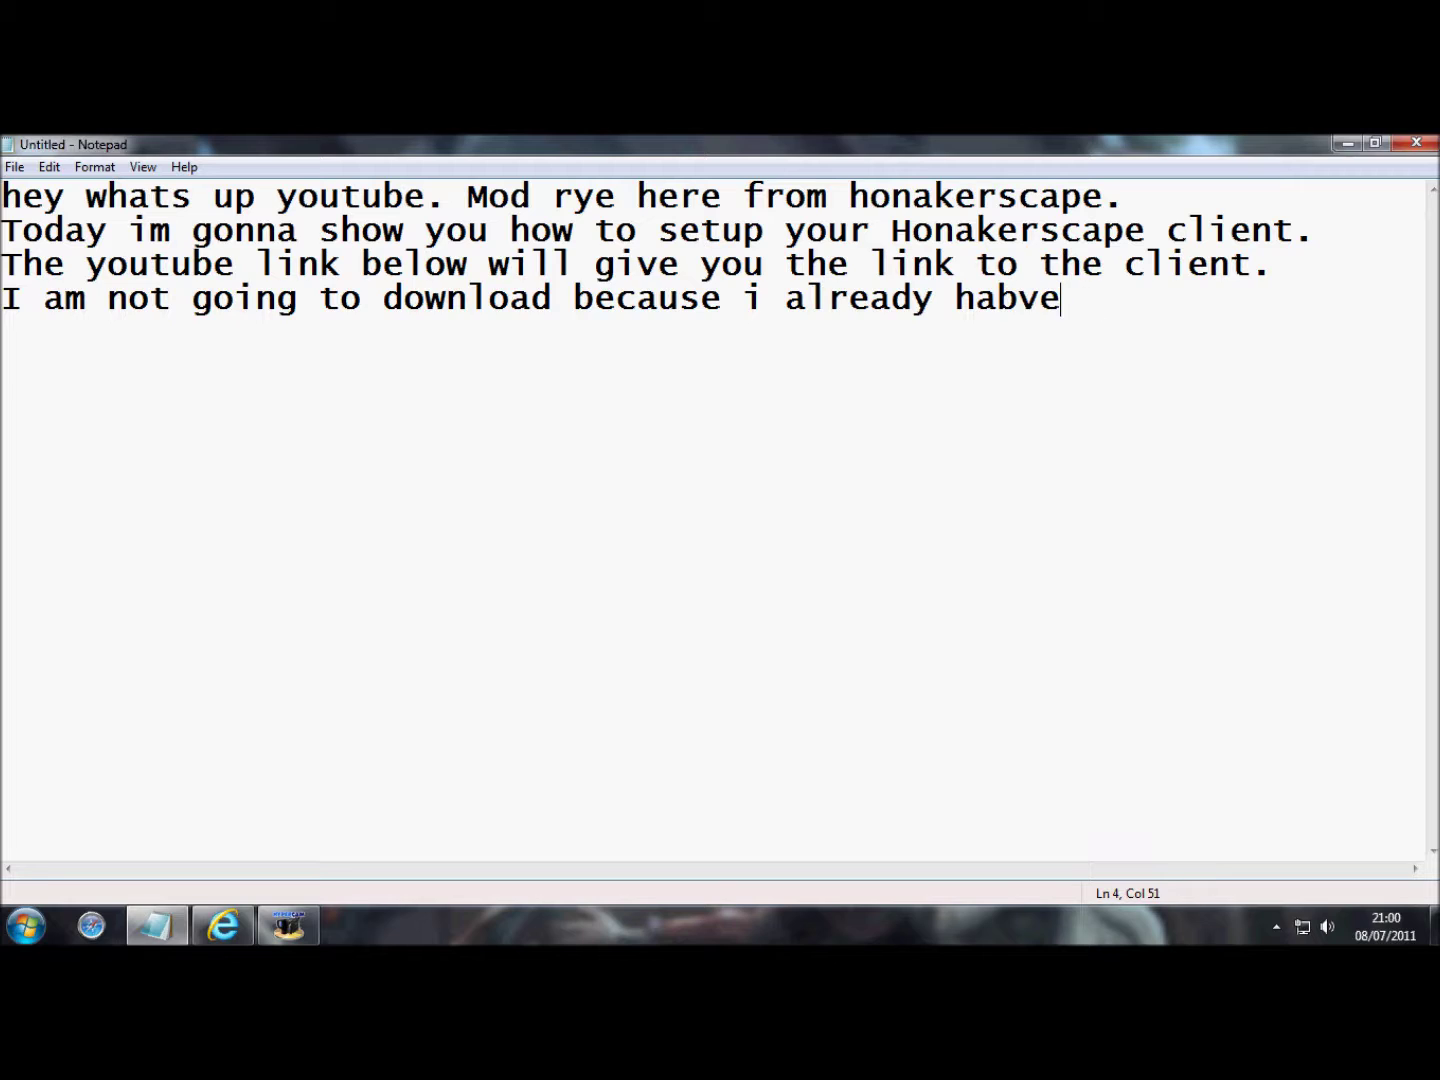
key(BackSpace)
key(BackSpace)
key(BackSpace)
text(ve it downloaded.)
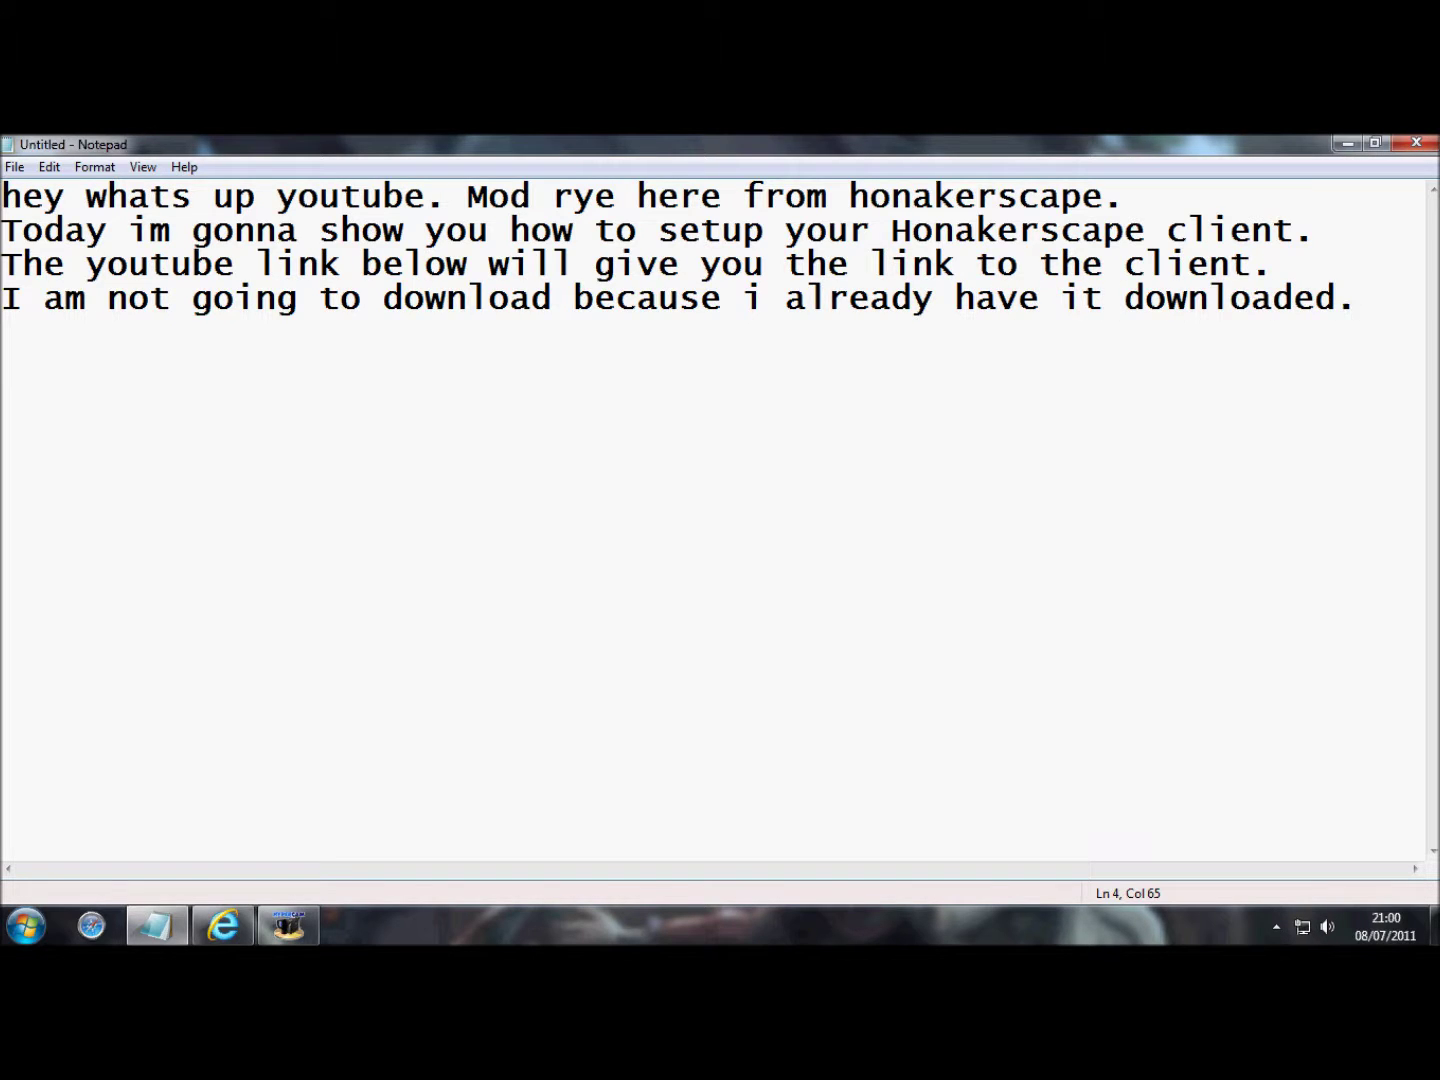
text( OK So w)
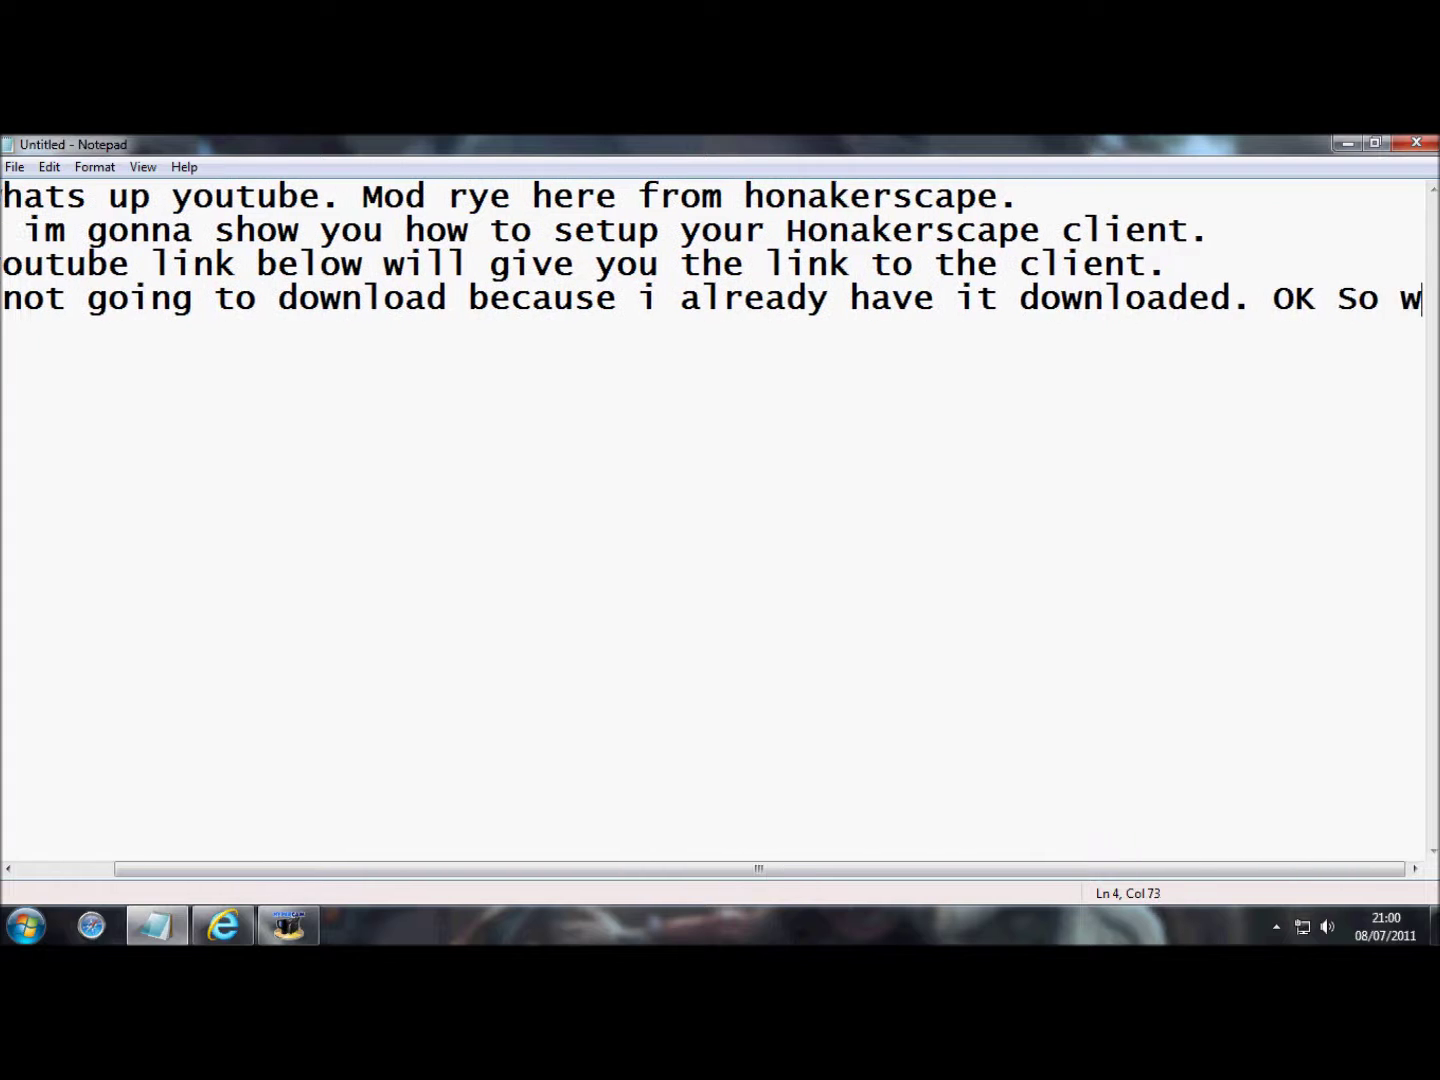
text(hen its do)
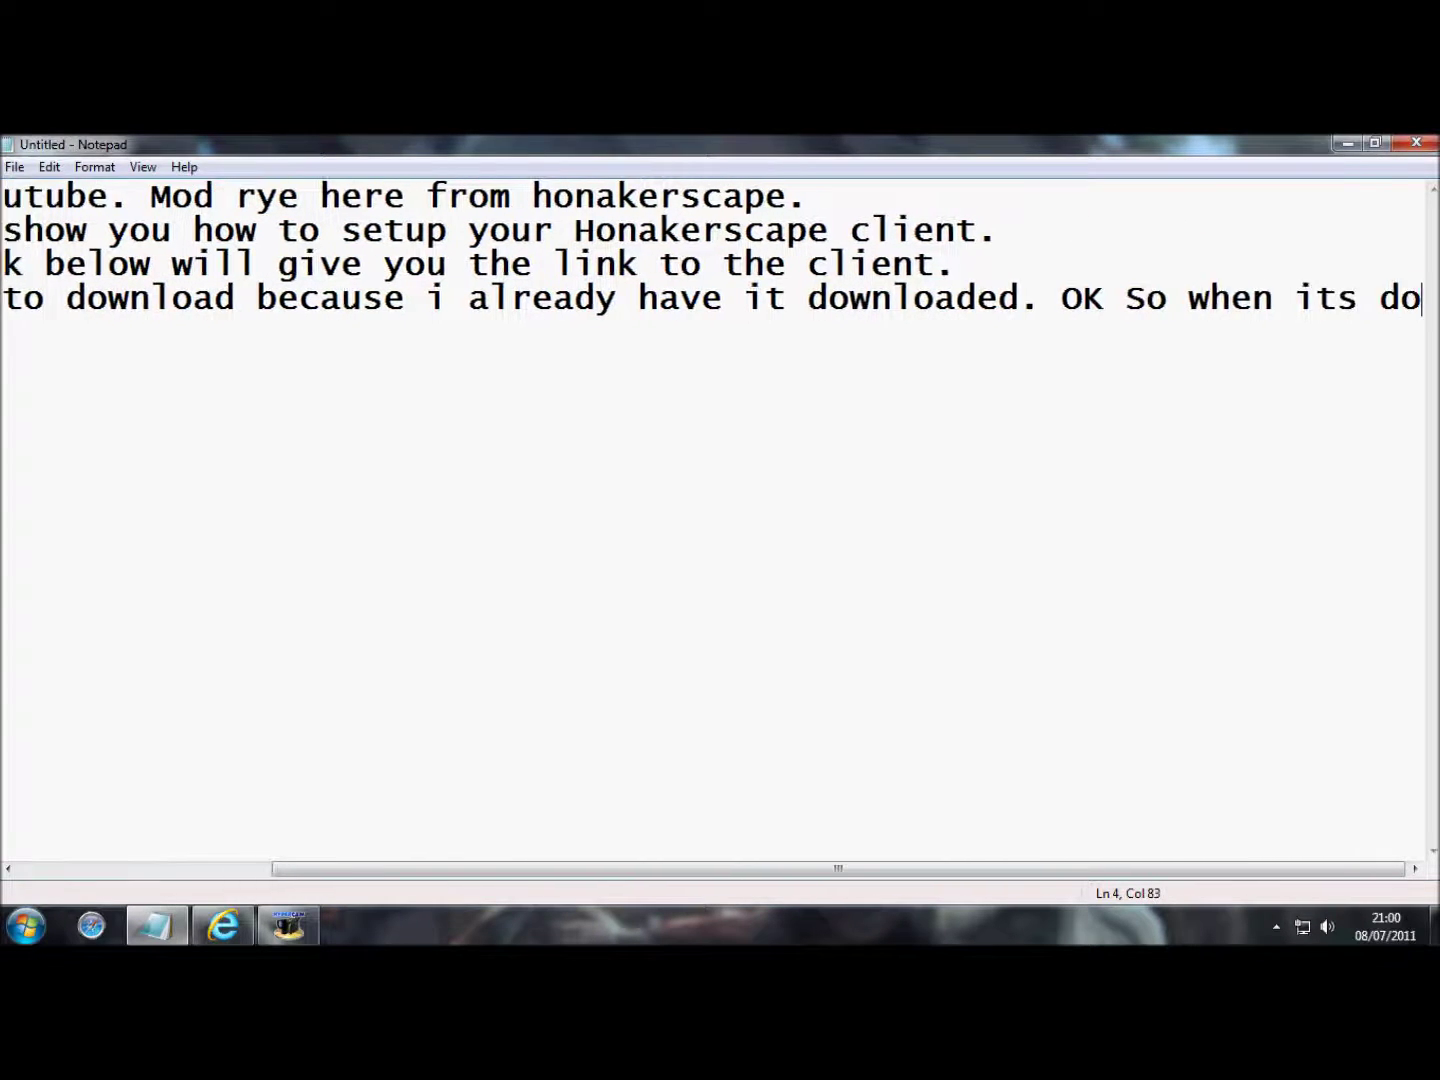
text(wnloaded)
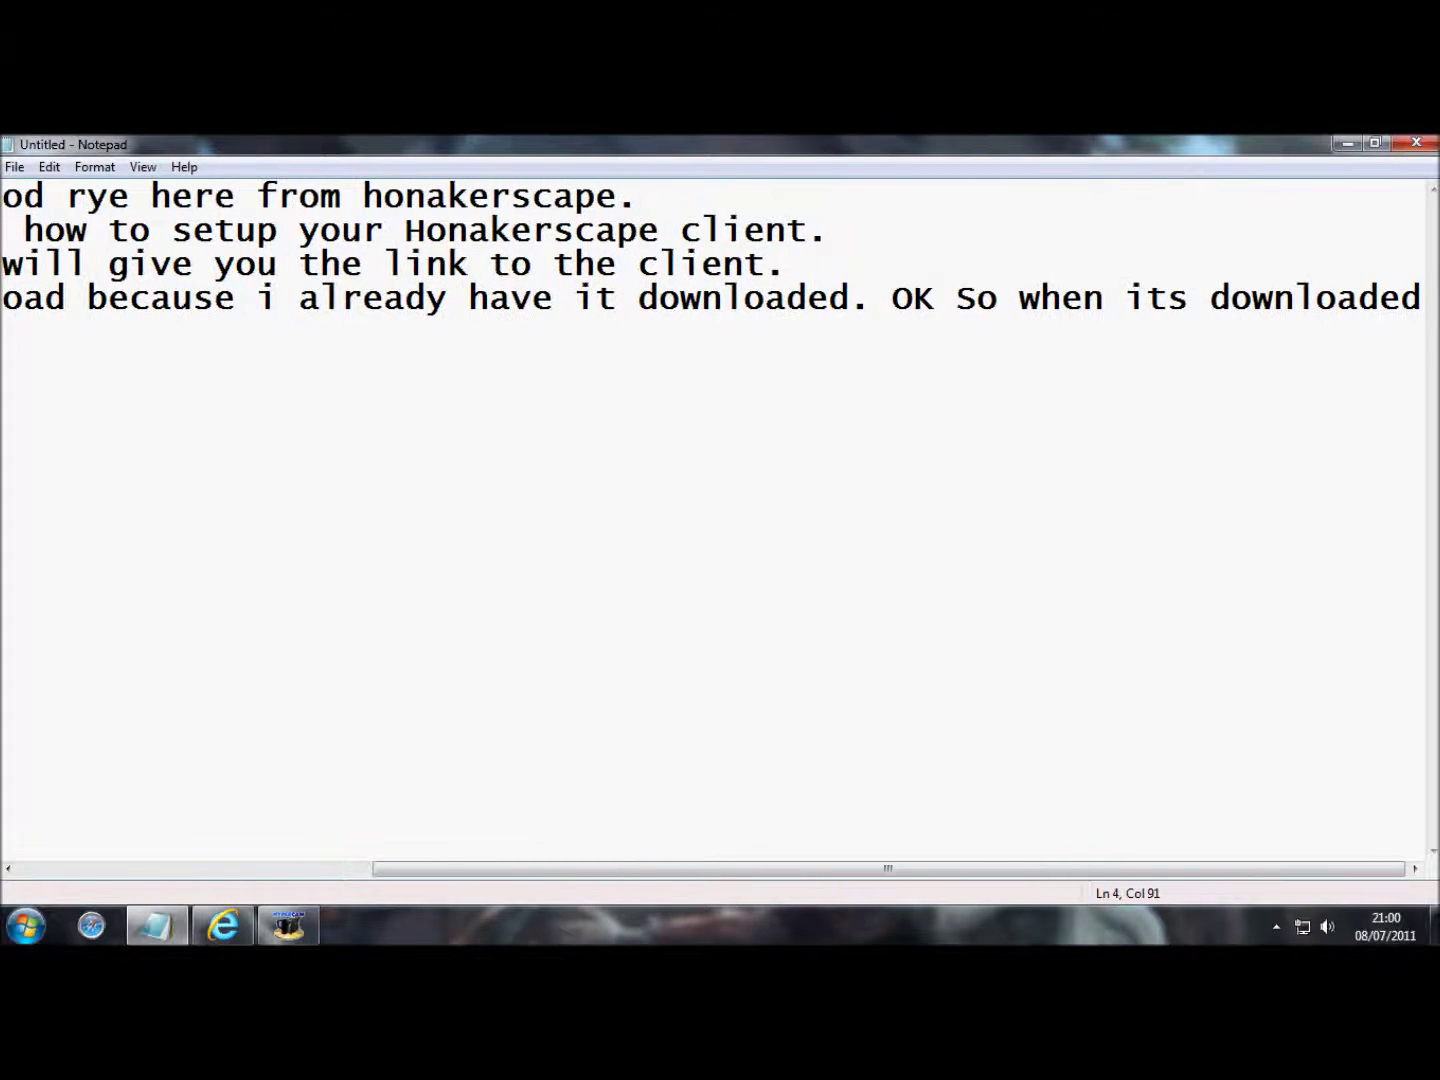
text(y)
text(ou )
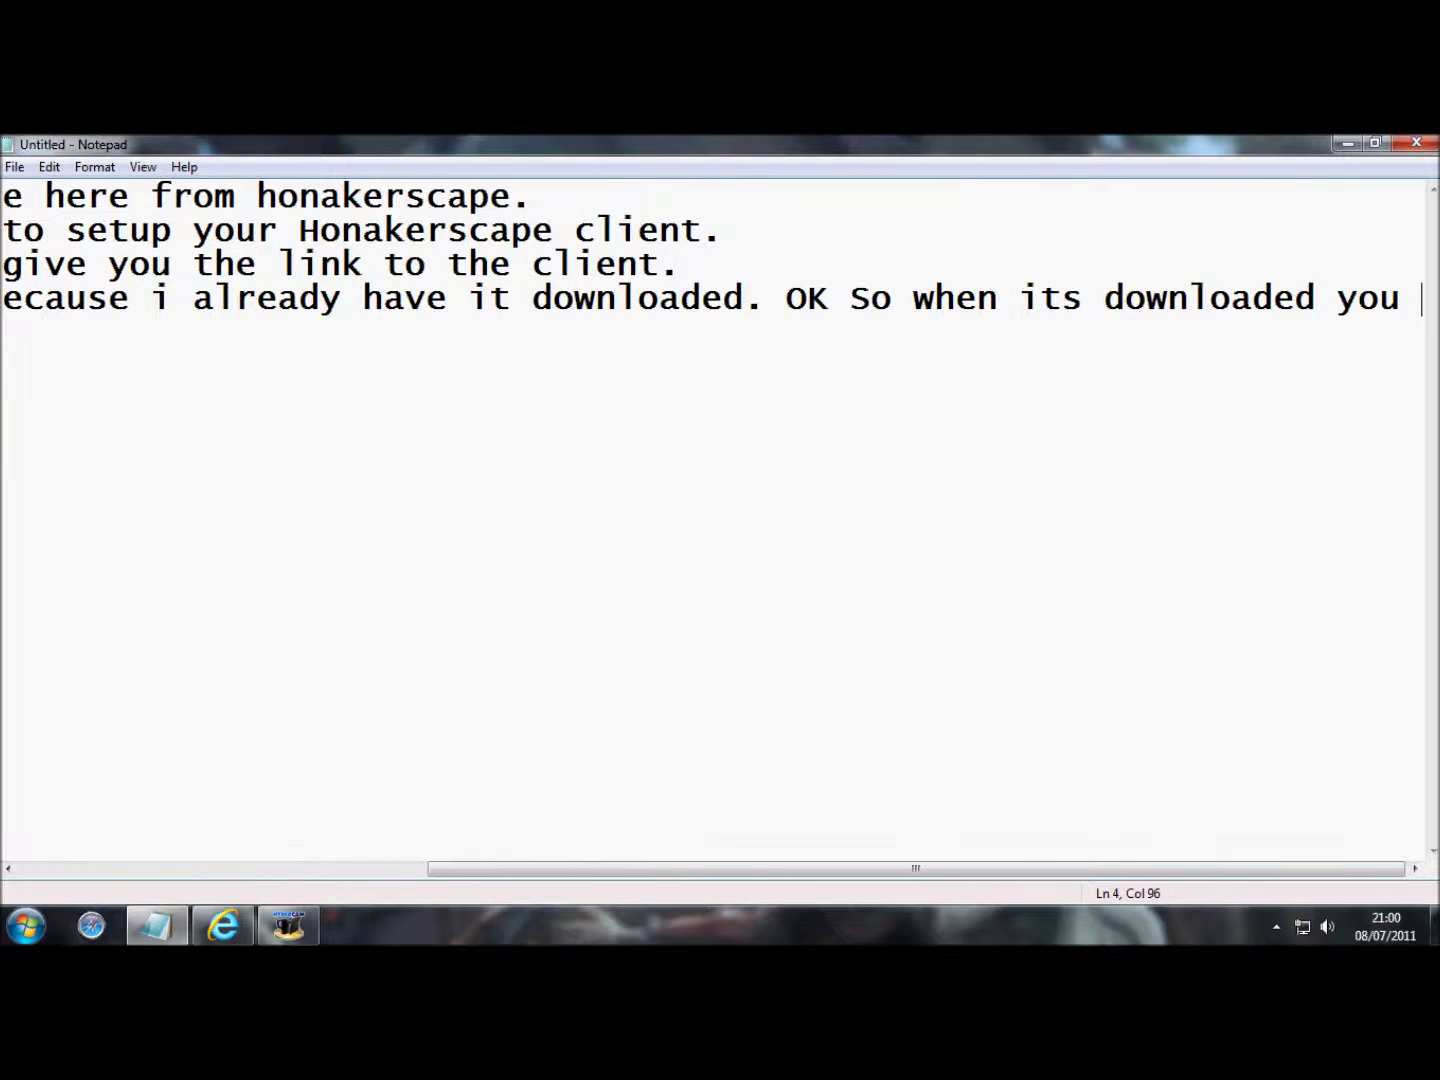
text(gotta drag )
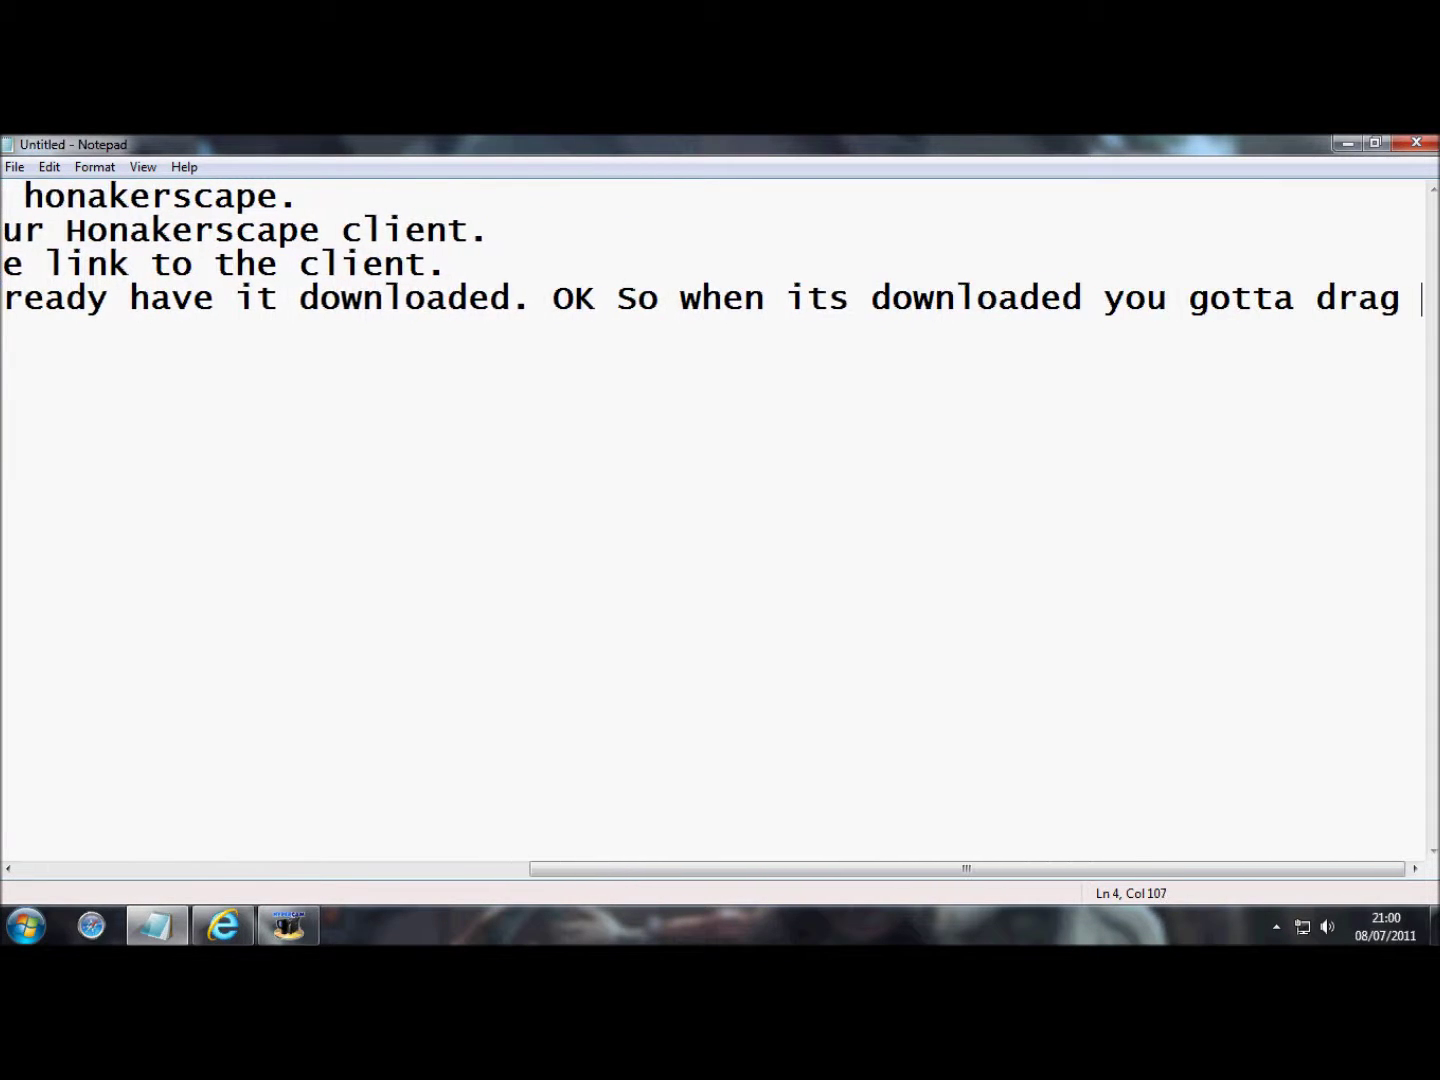
text(and drop it.)
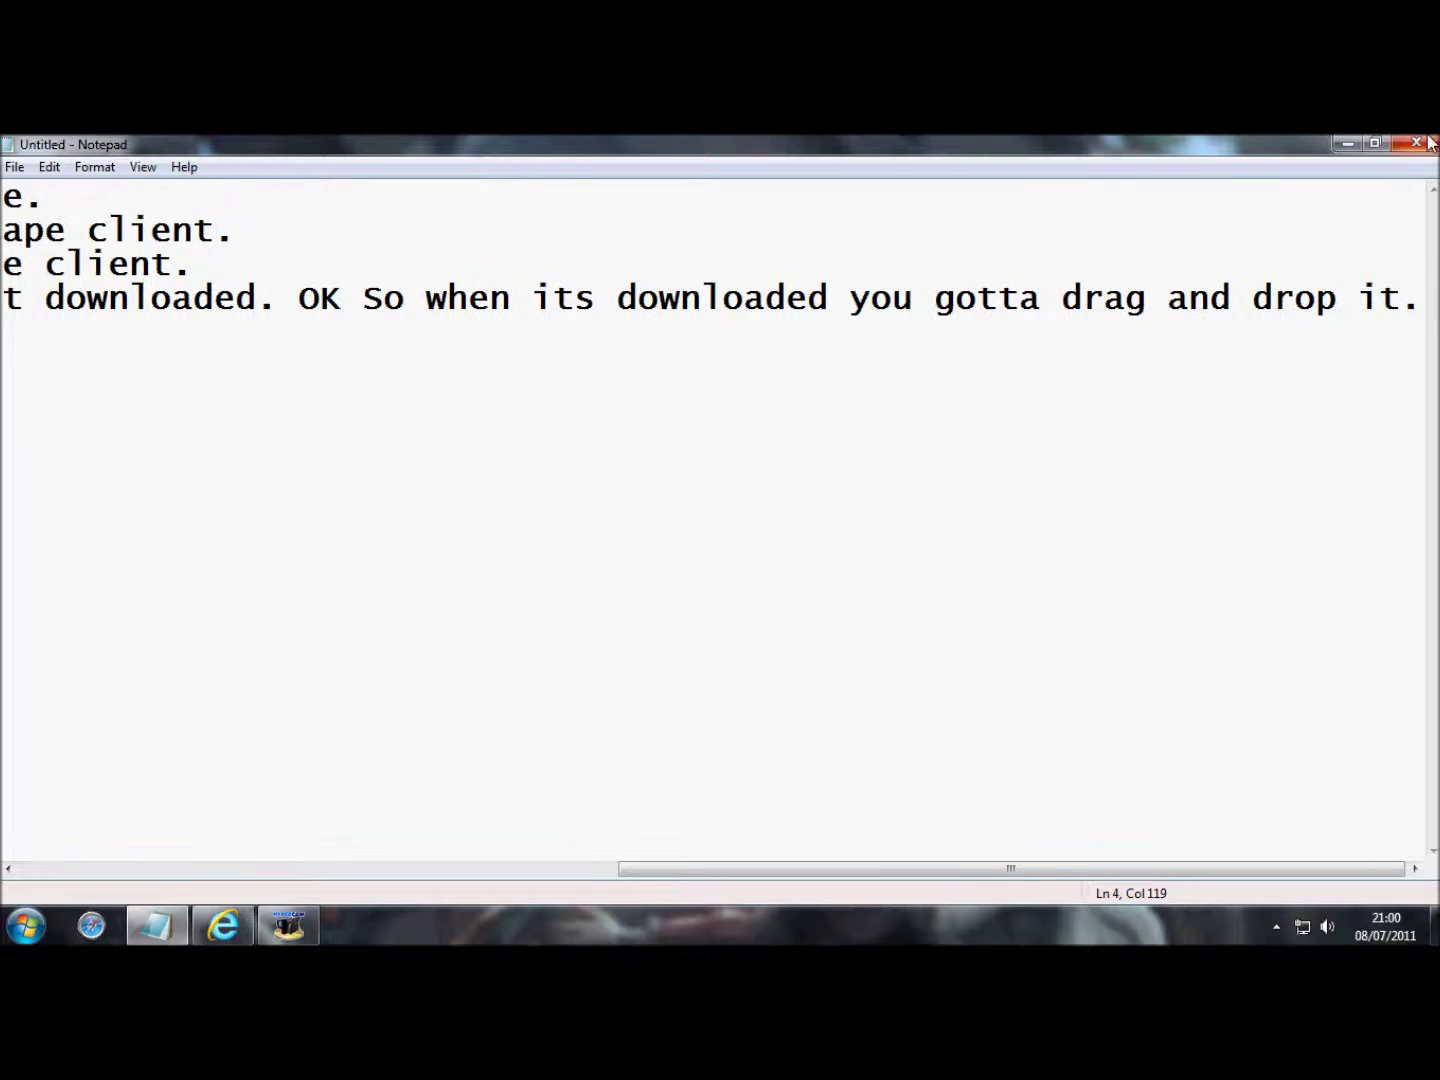
click(1343, 142)
Search the Start menu for 'hon' and open the Honakerscape Client archive.
key(super)
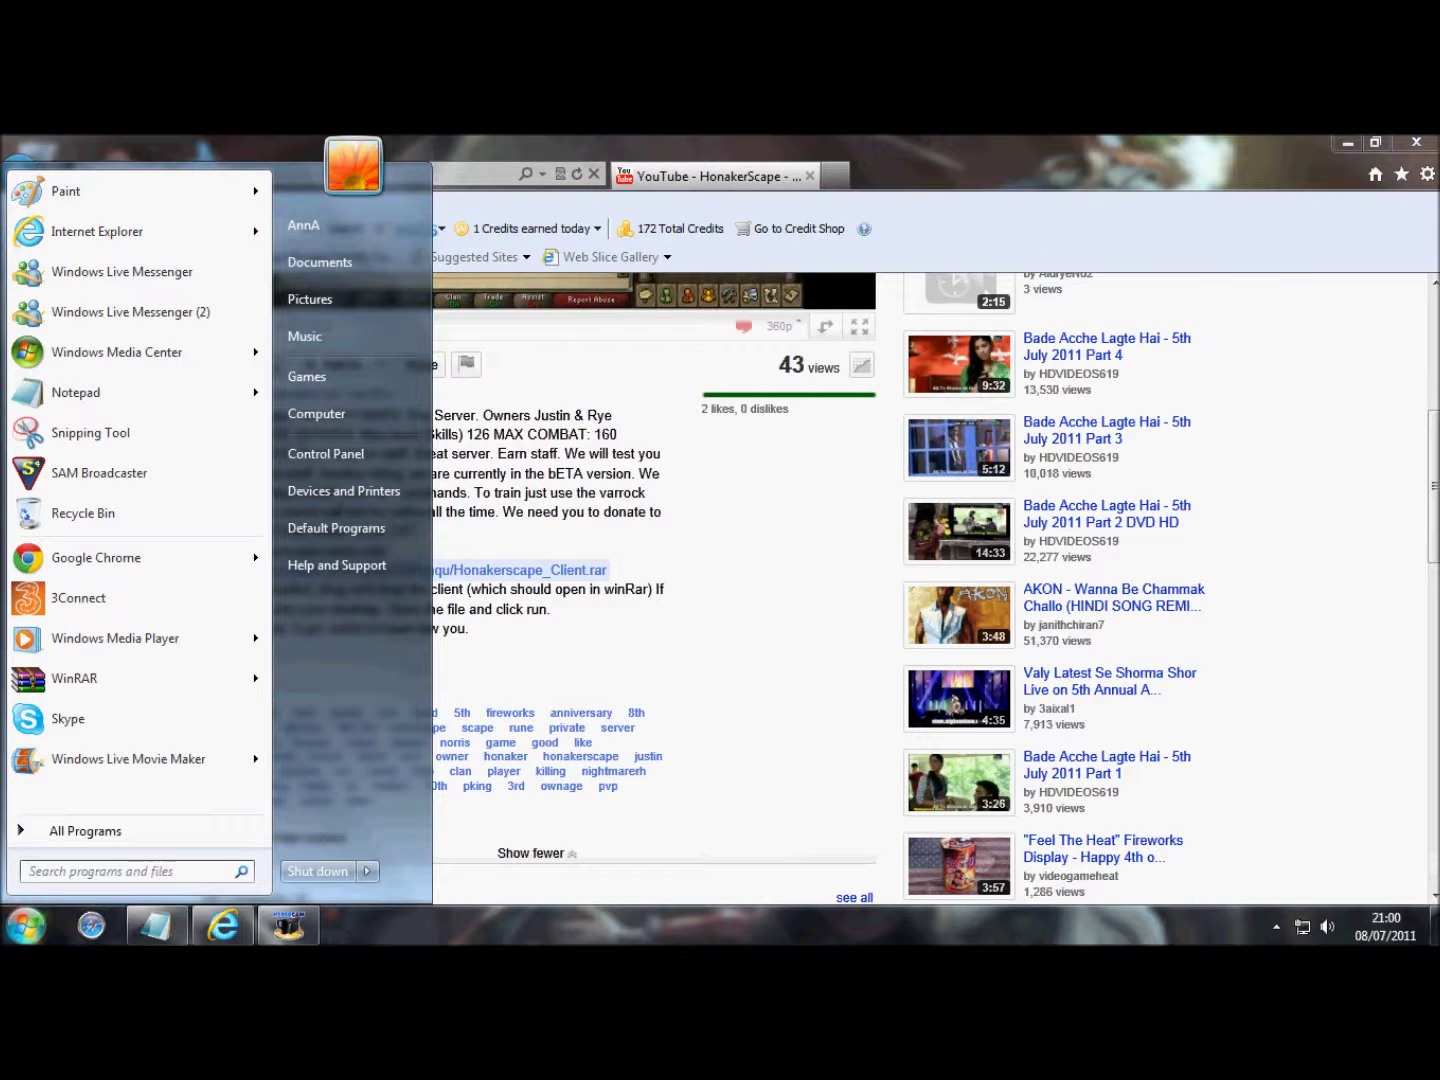
text(Honker)
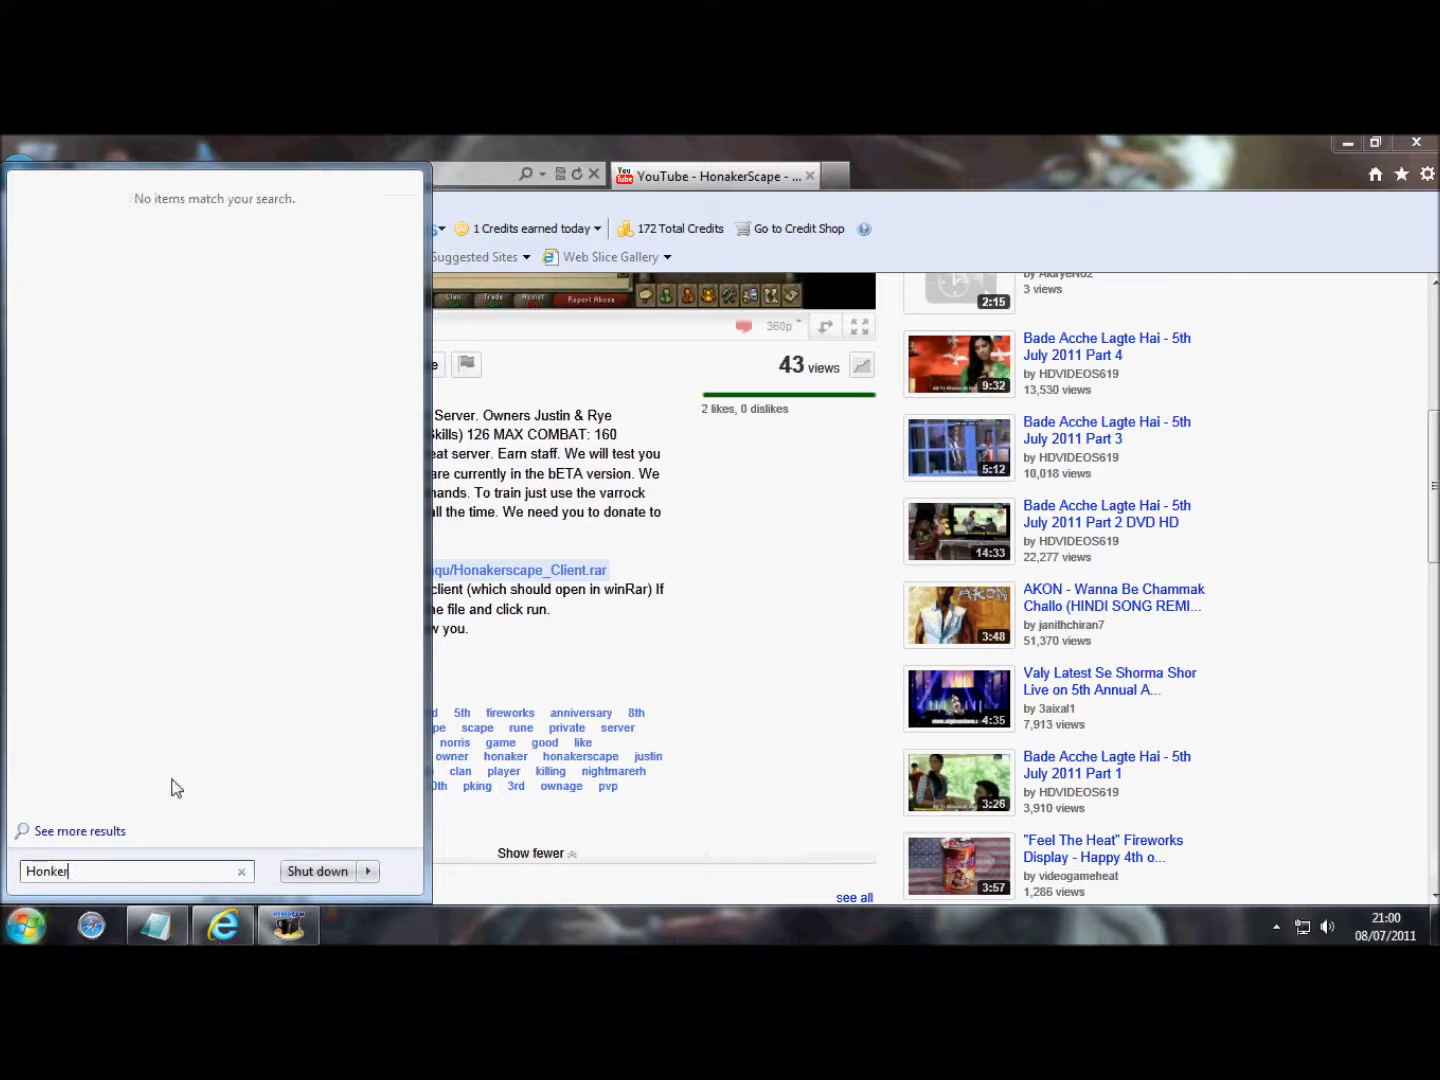
drag(112, 871, 18, 873)
text(hon)
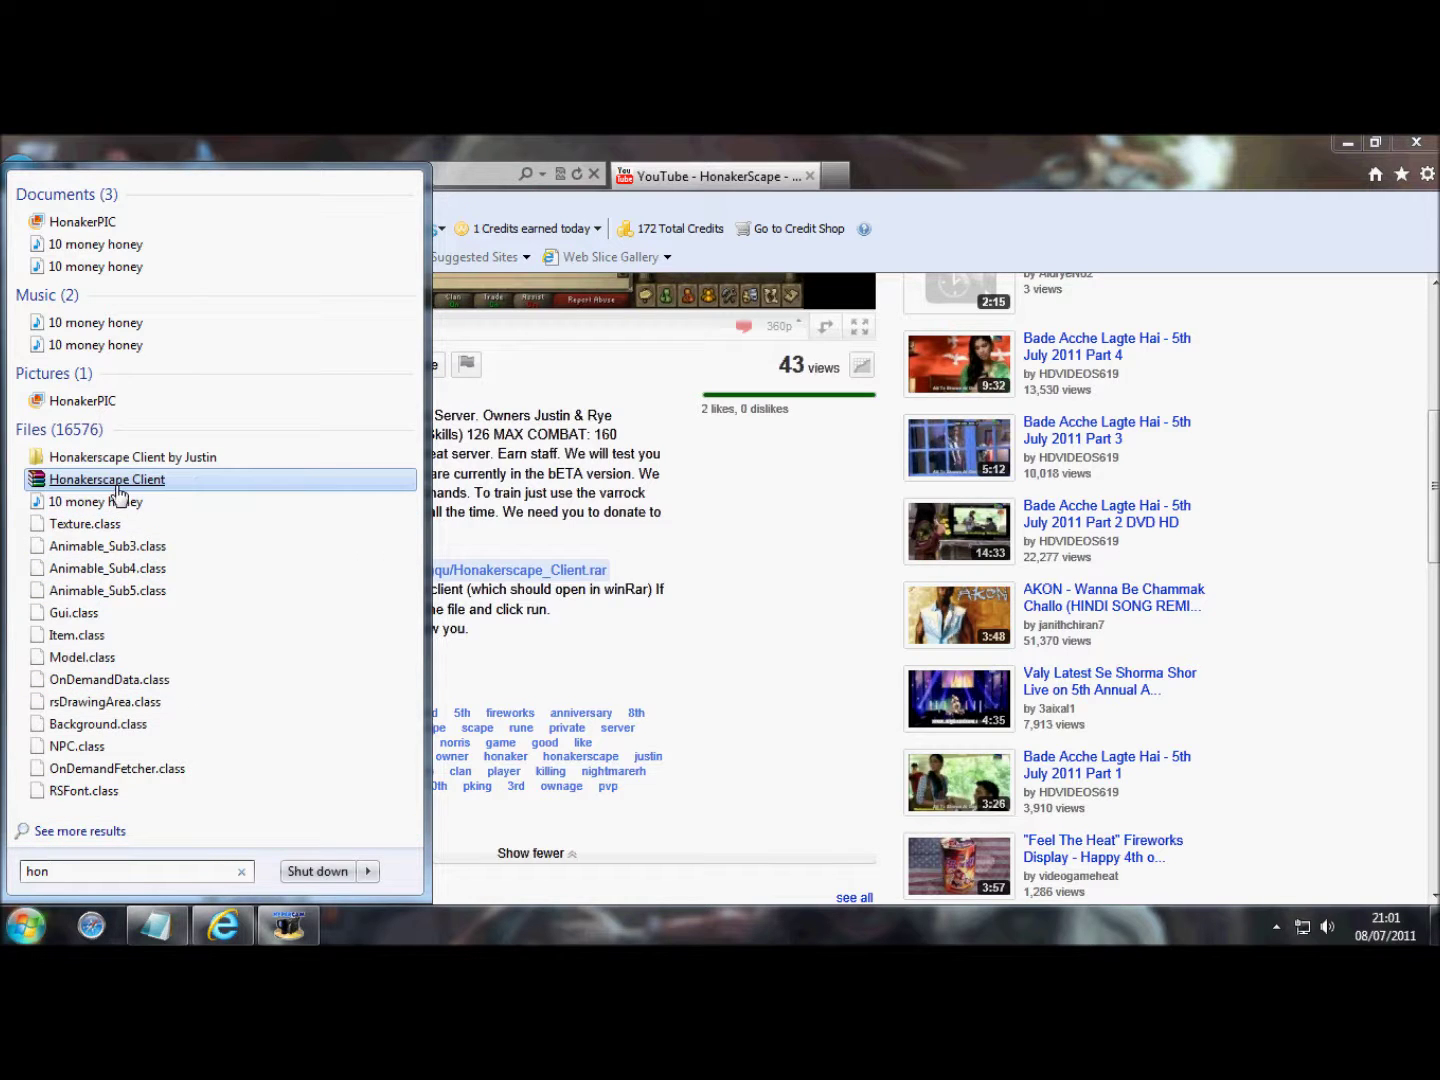
click(130, 481)
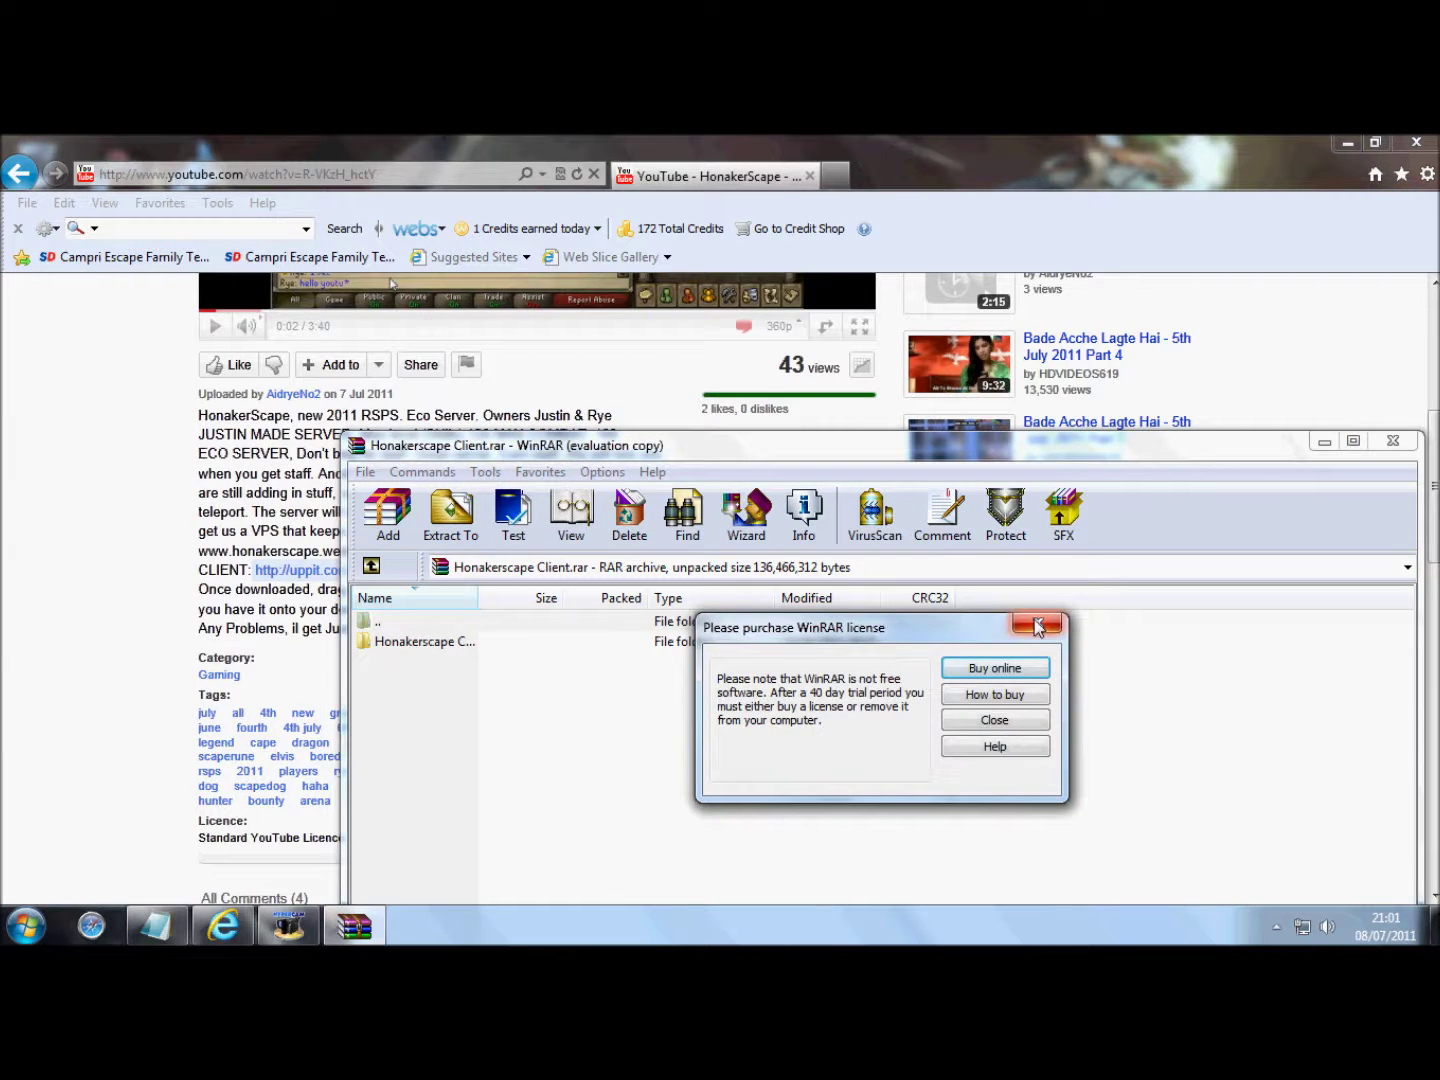
Dismiss WinRAR's license reminder, close Internet Explorer, and browse the Honakerscape Client folder.
click(1021, 630)
drag(790, 448, 622, 211)
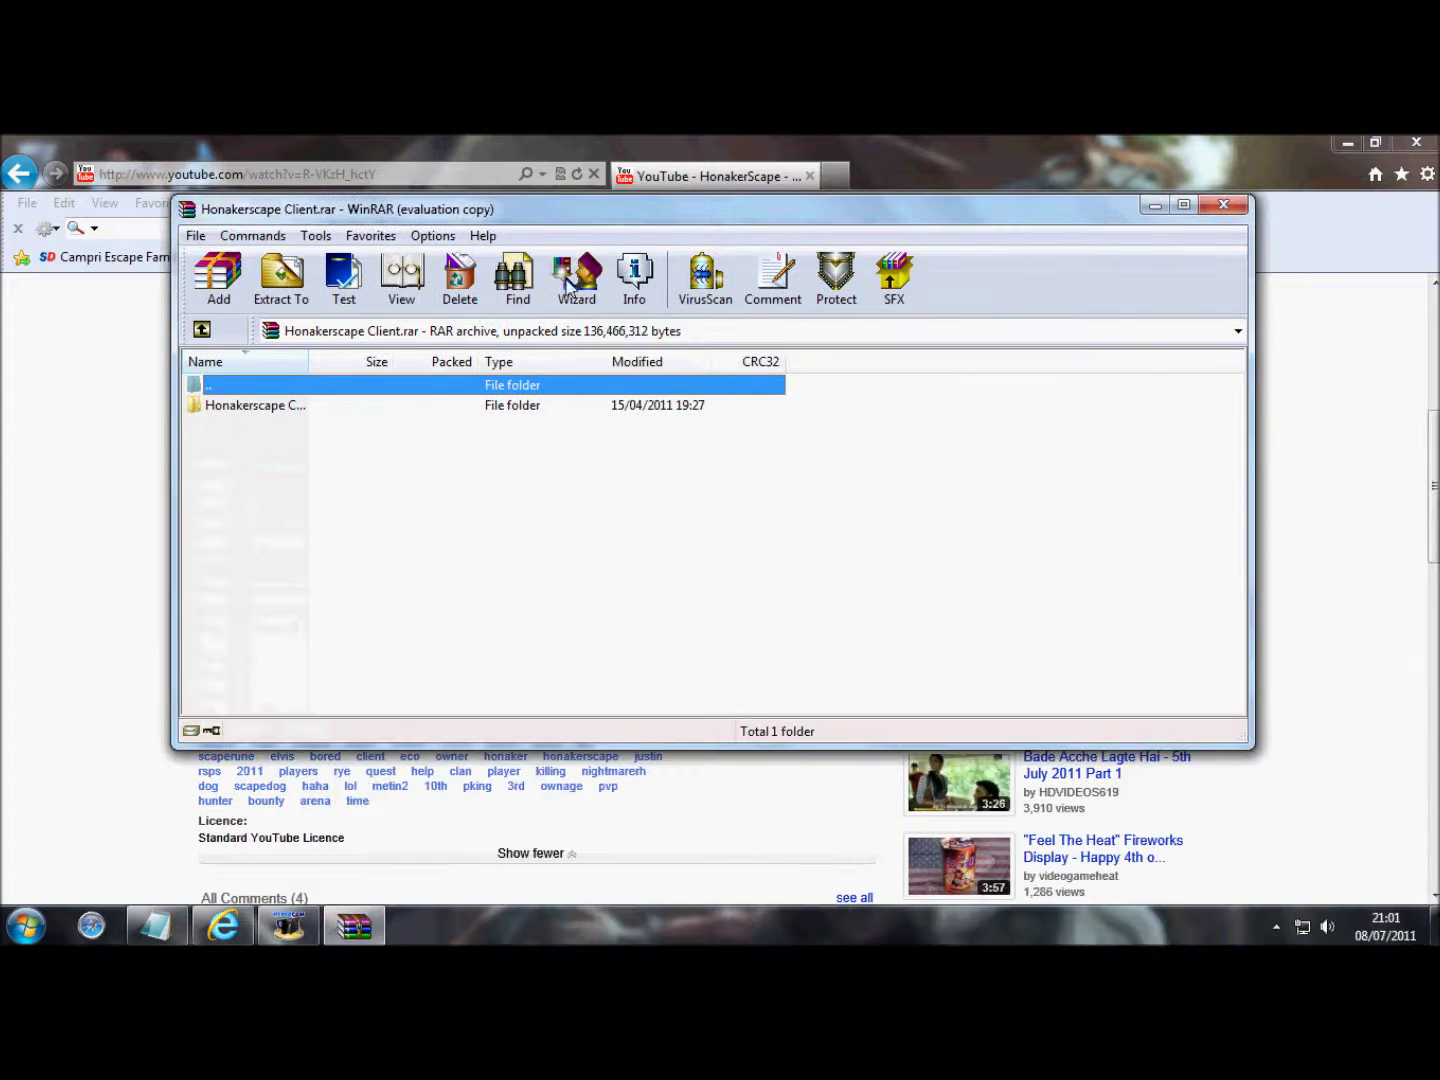
click(1410, 143)
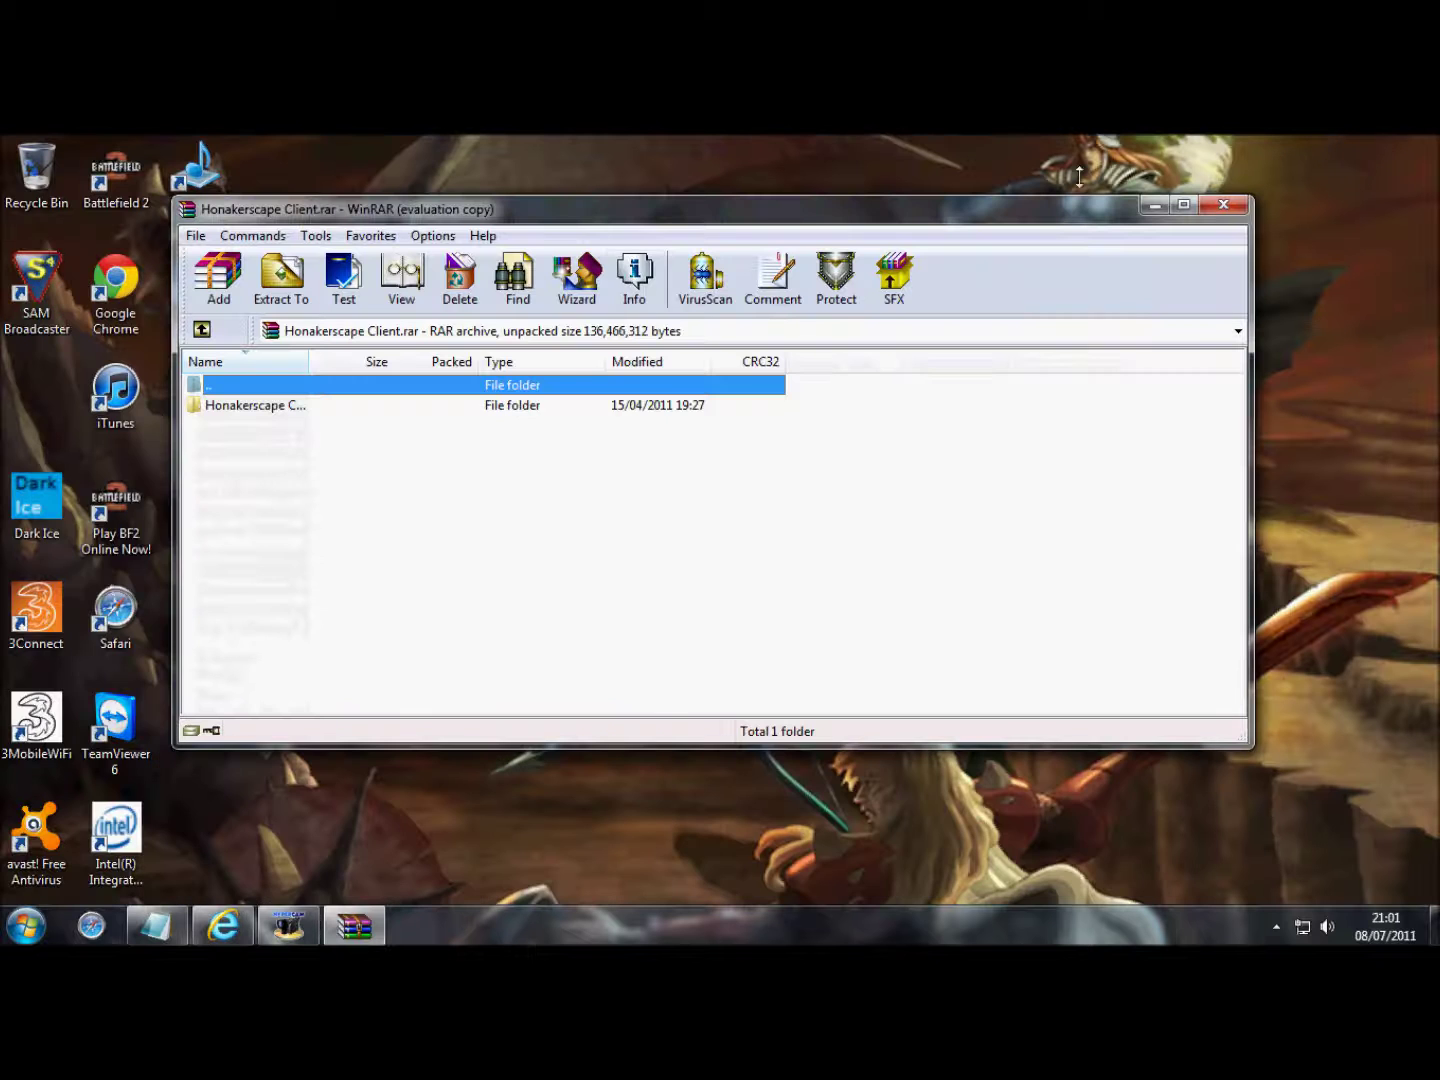
double_click(449, 409)
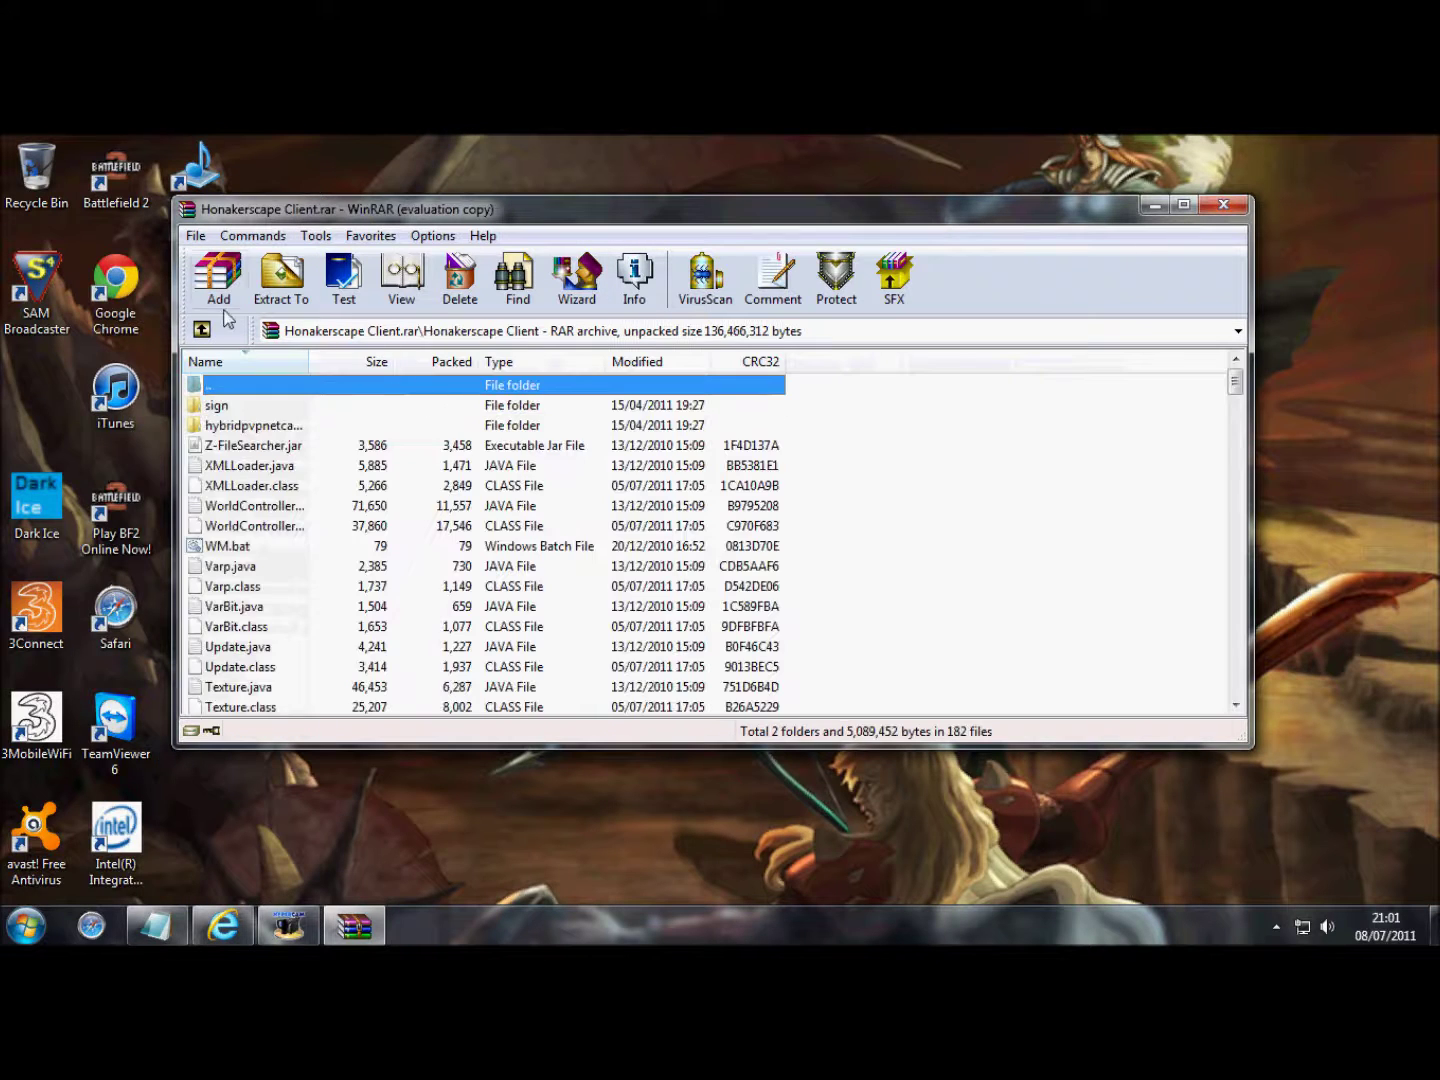
click(200, 332)
Add the line 'Once downloaded do not open anything. Just drag and drop this.'.
click(156, 925)
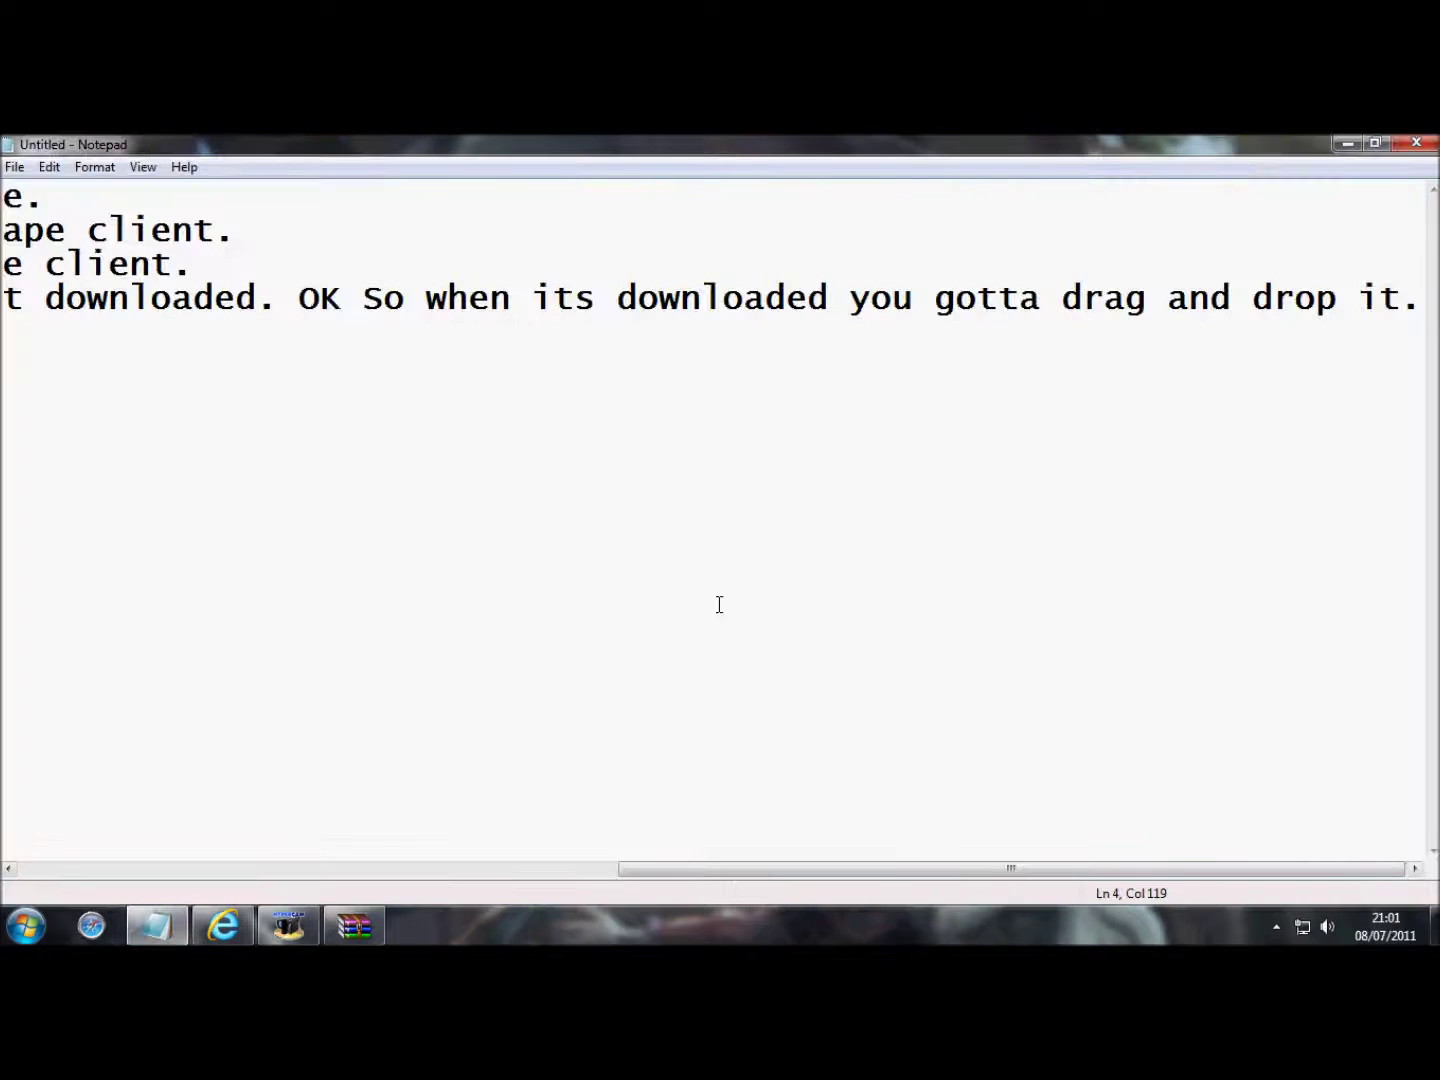
key(Return)
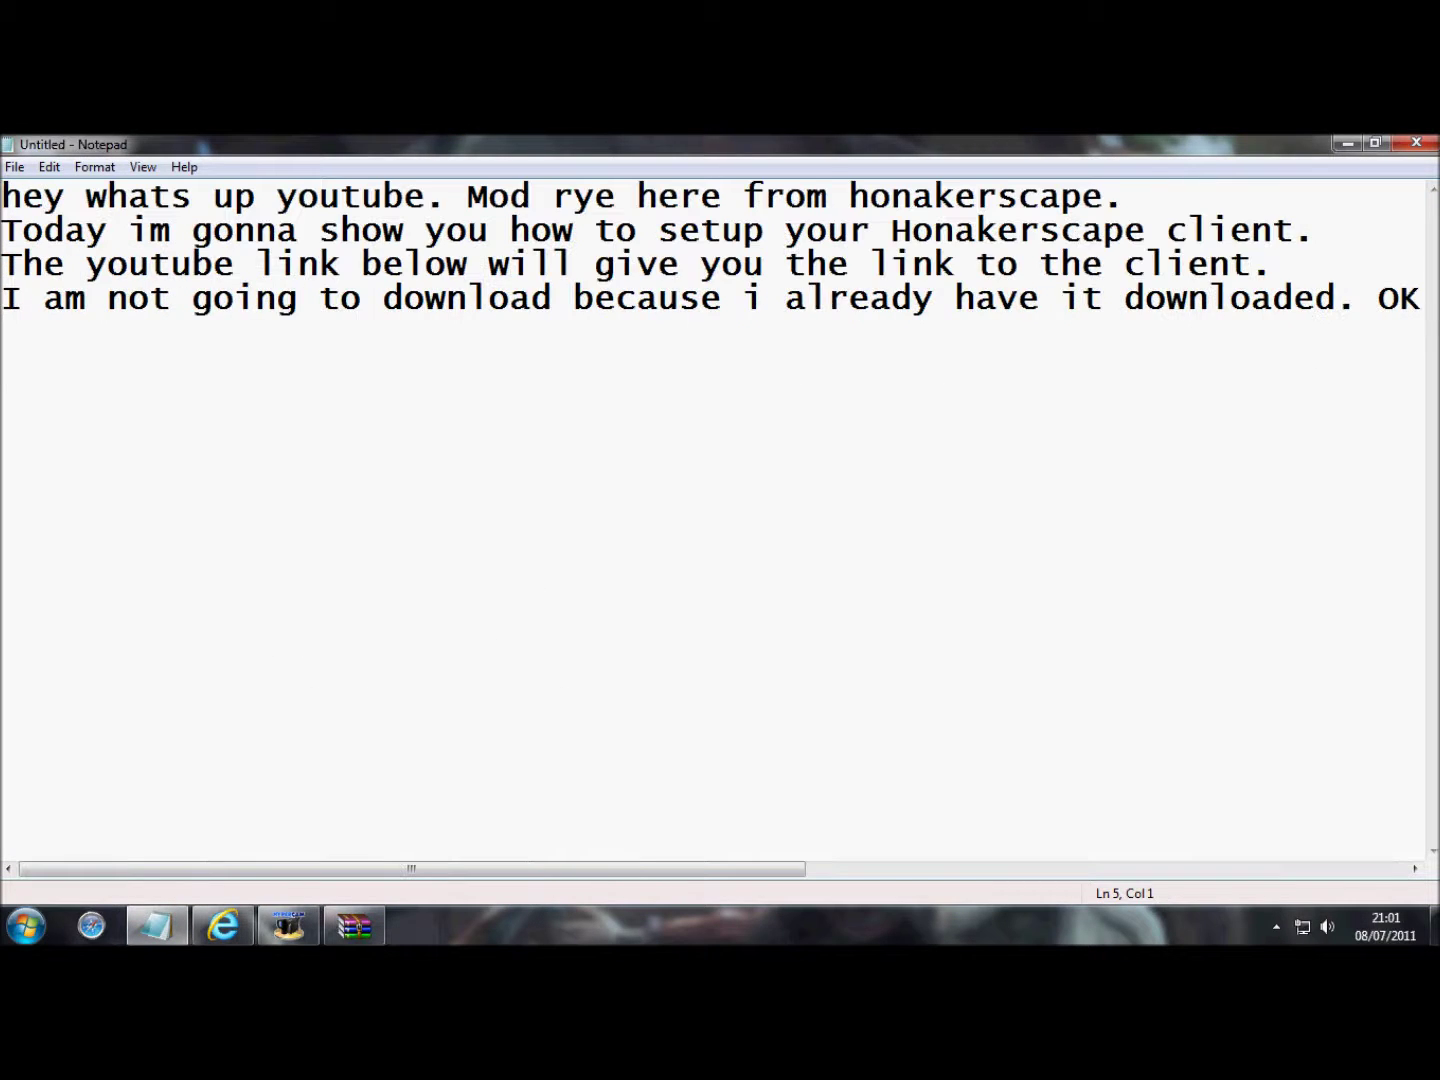
text(Once downloaded d)
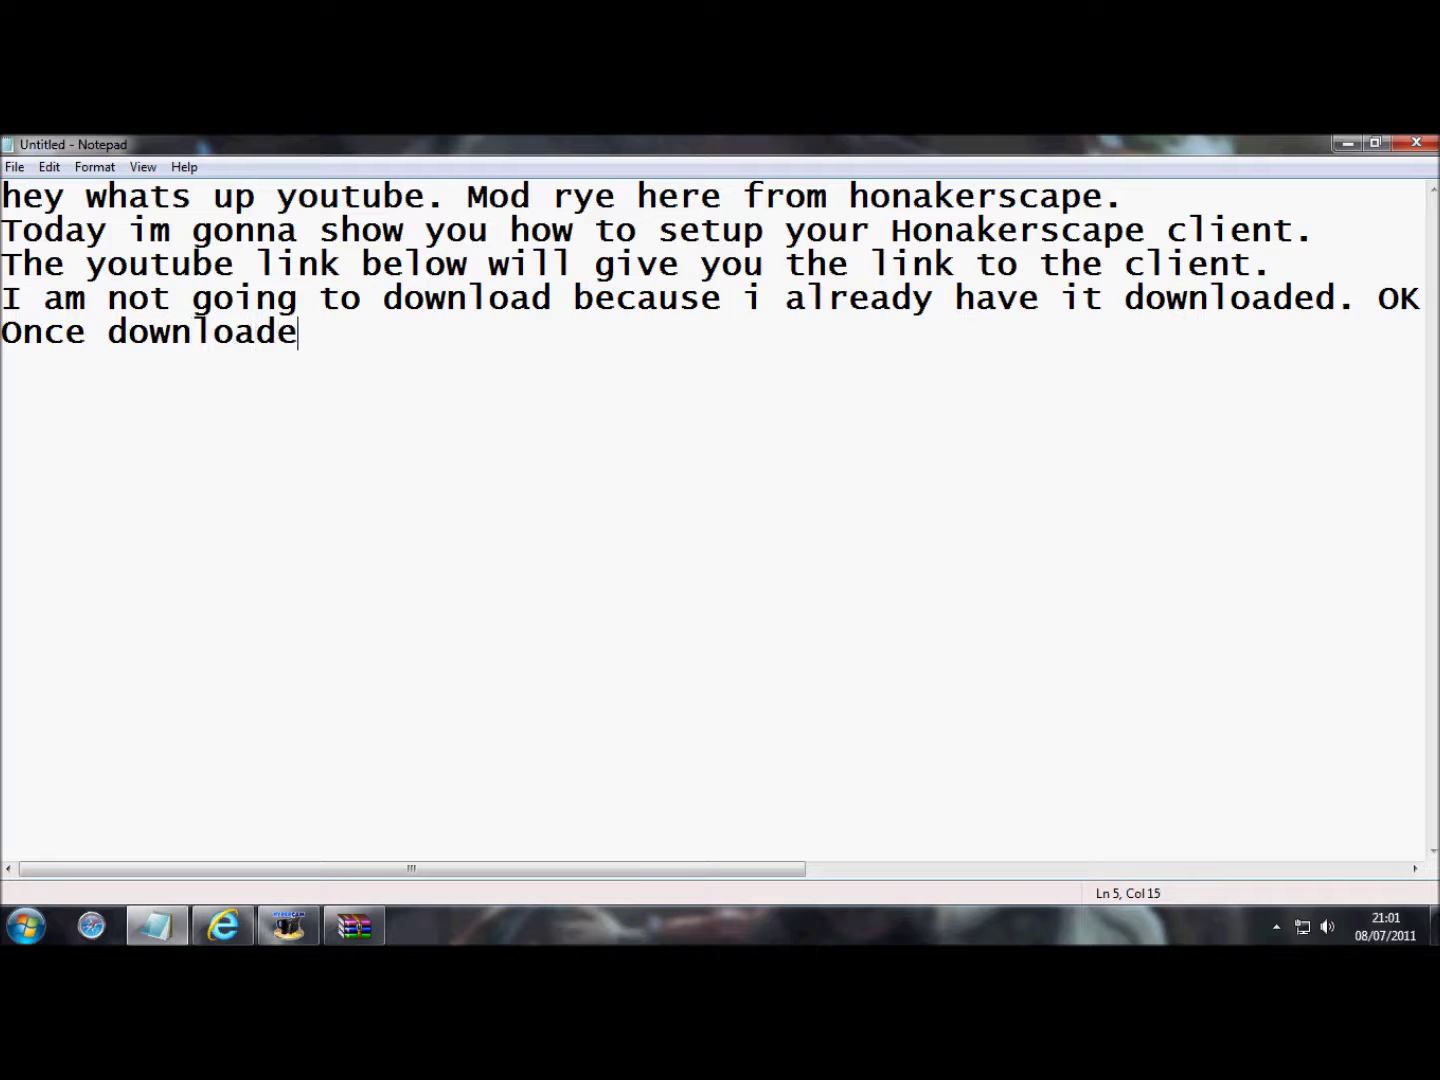
text(o not open )
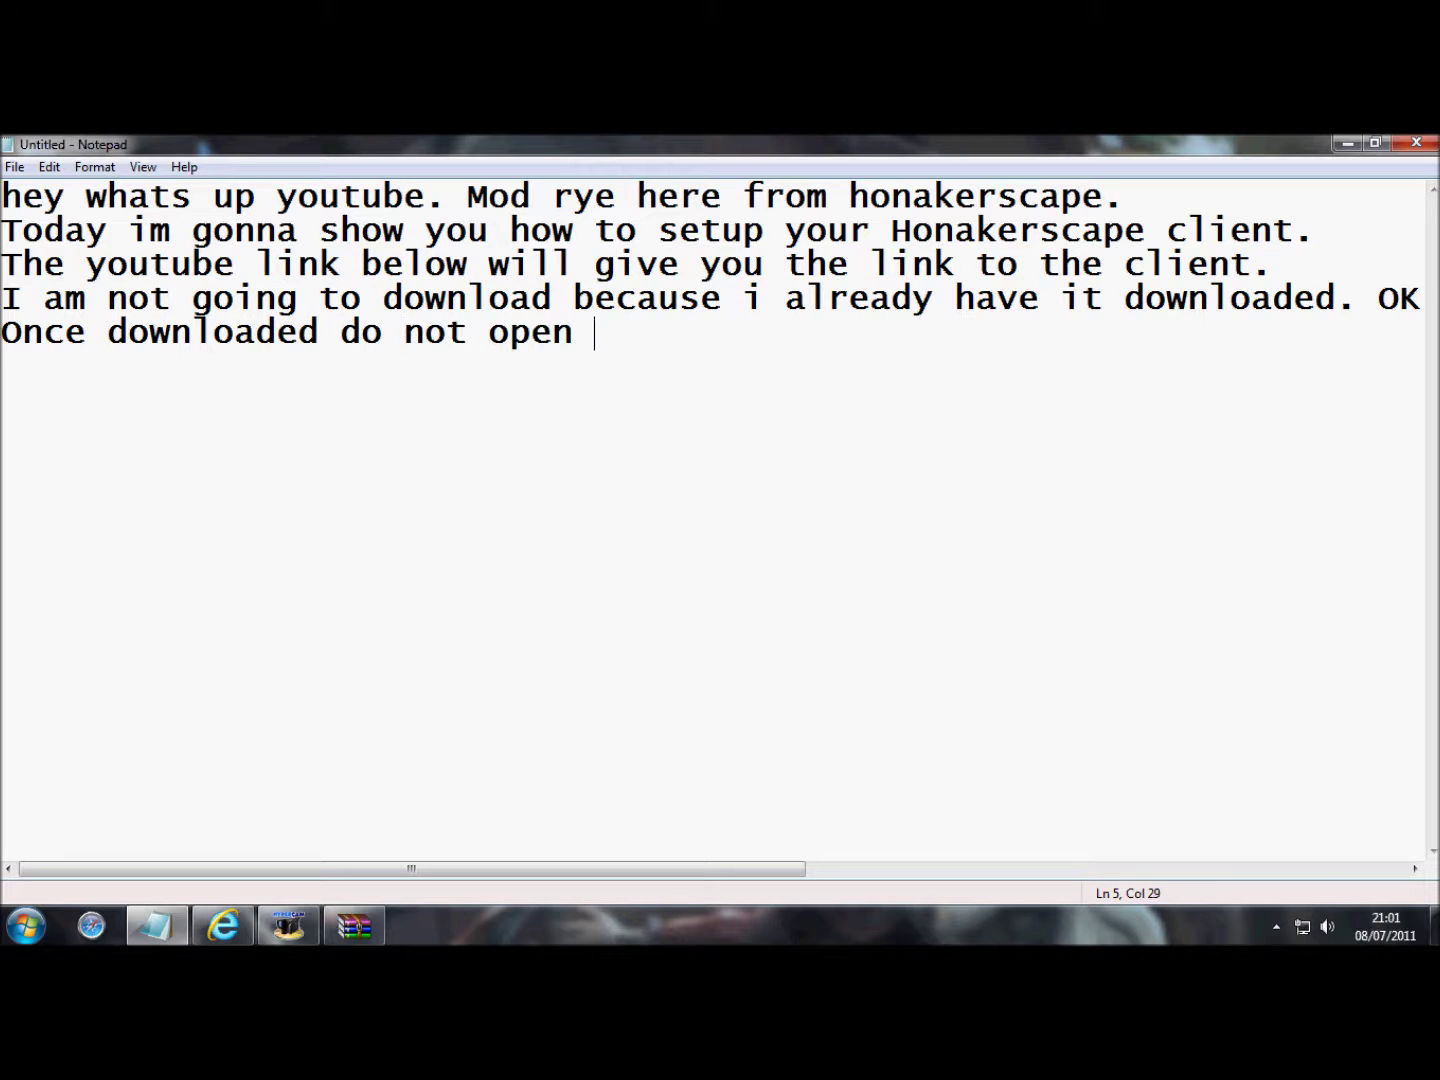
text(anything)
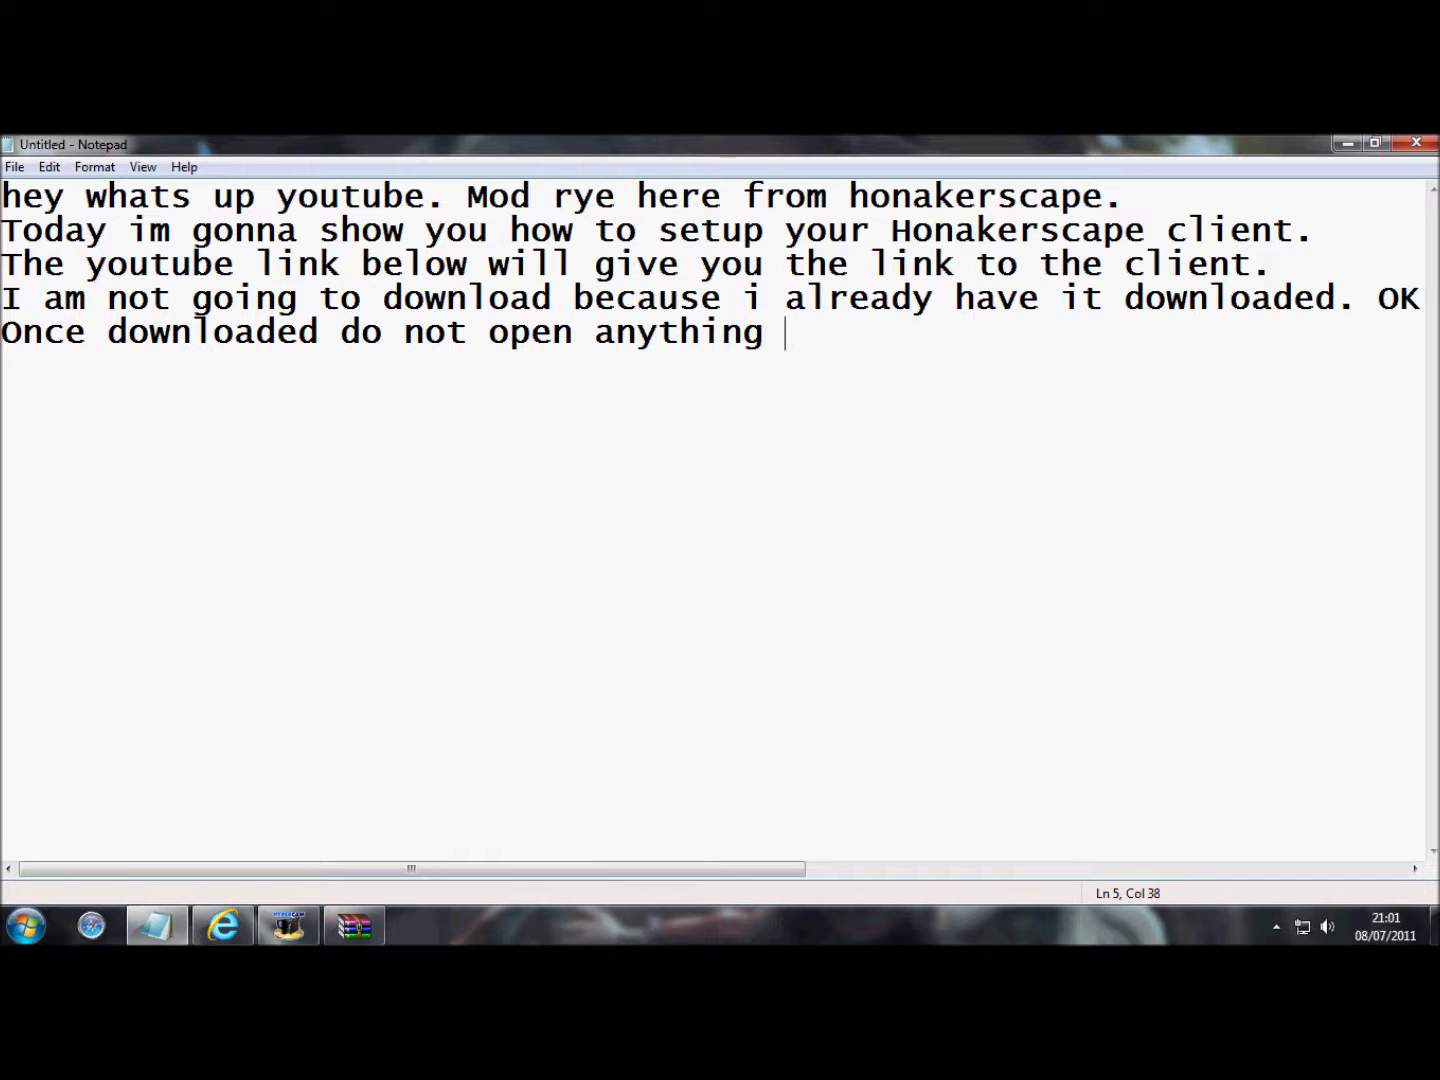
text(. Just )
text(drag and dro)
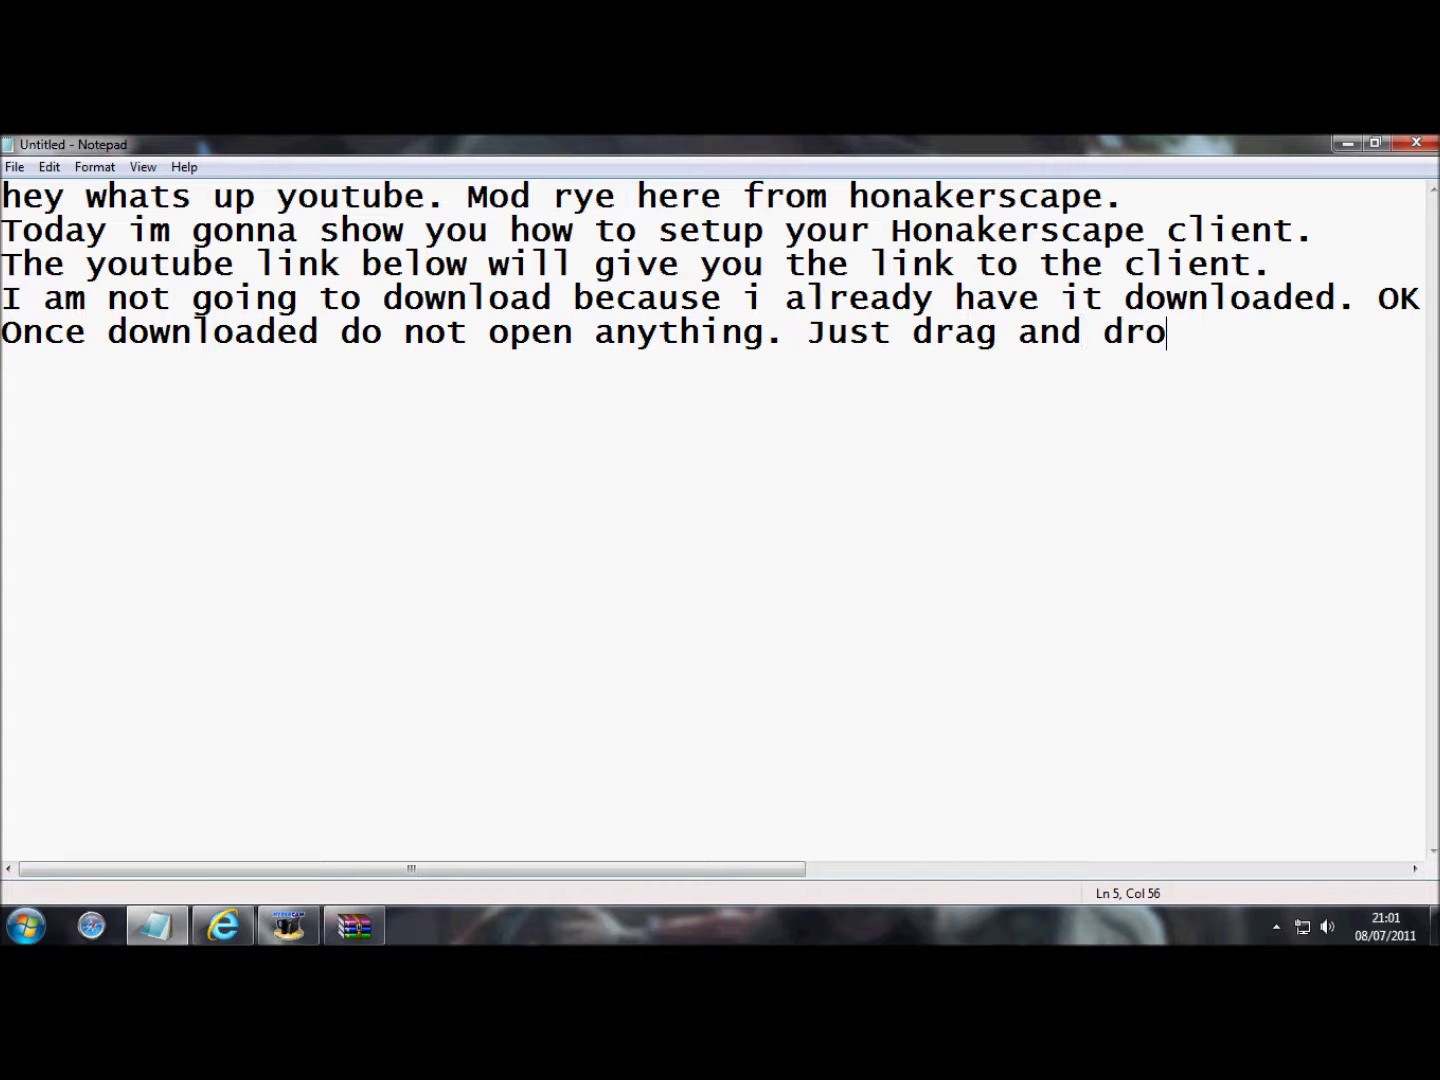
text(p this.)
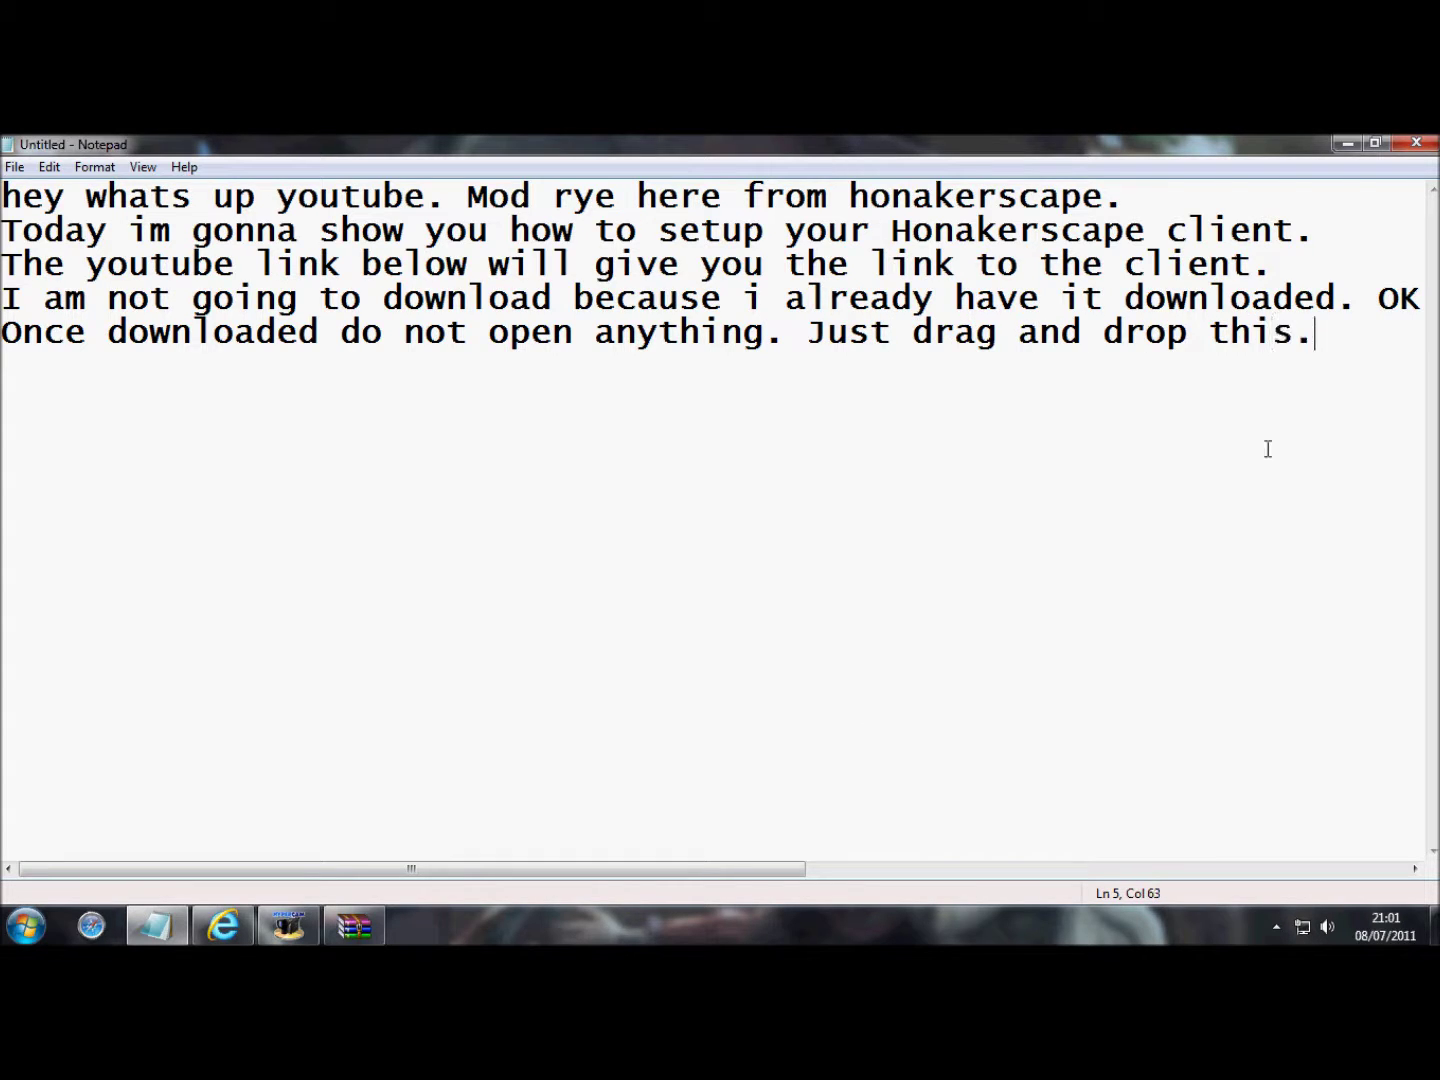
click(350, 929)
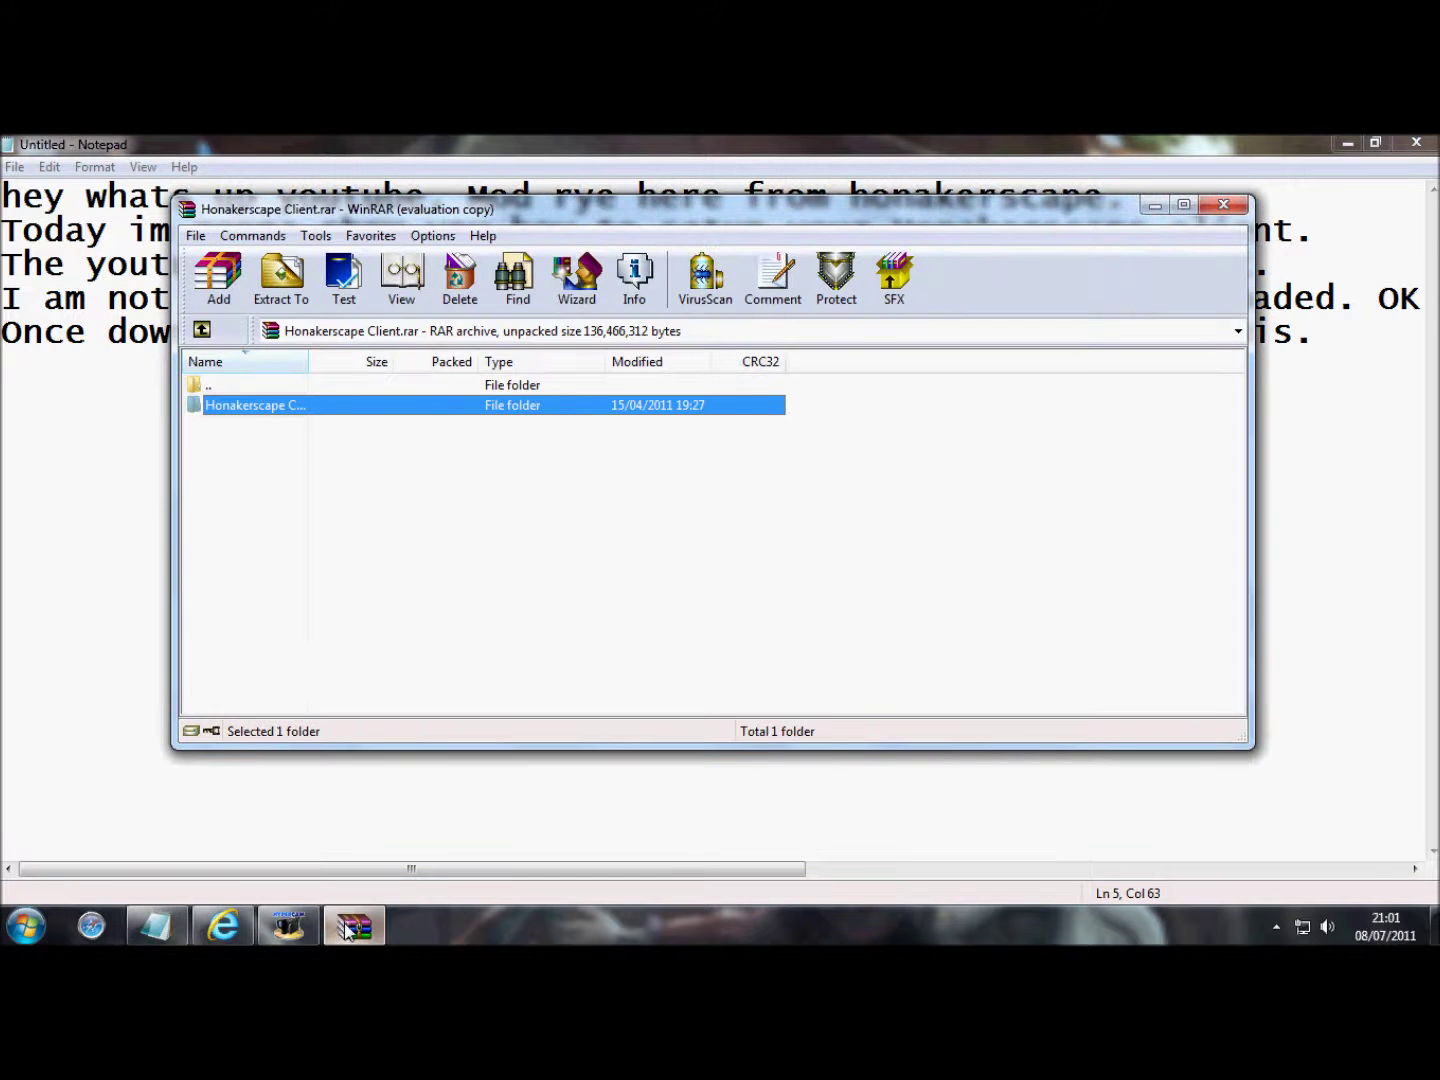
Drag the Honakerscape Client folder from WinRAR onto the desktop, then close WinRAR.
click(1347, 143)
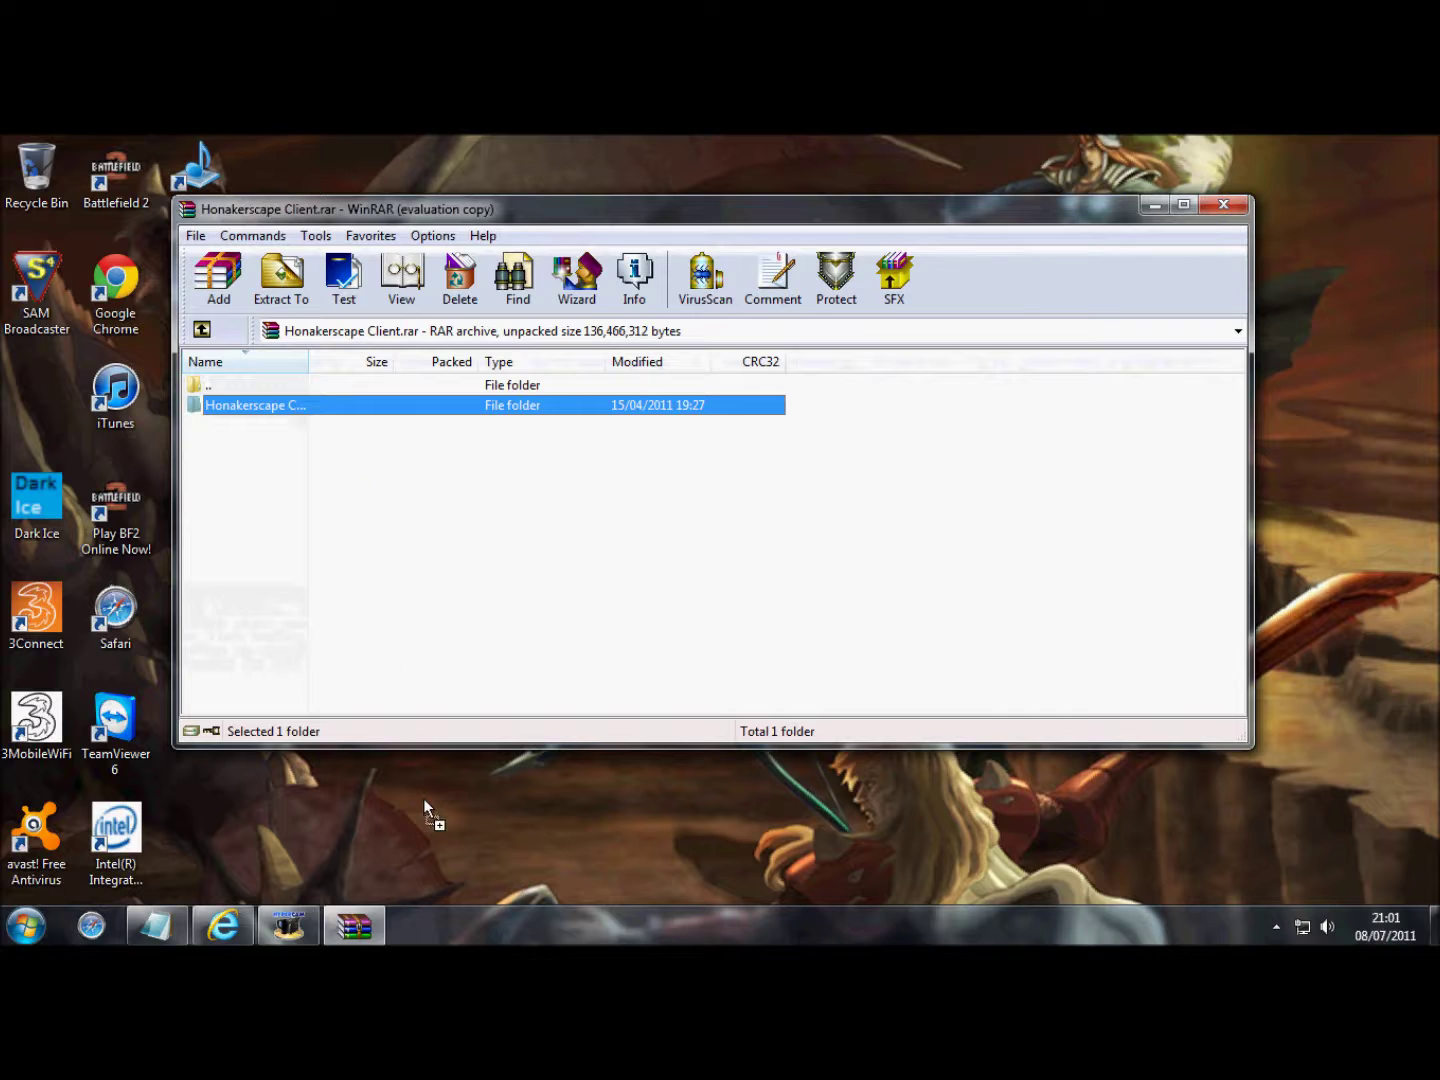
drag(423, 797, 424, 797)
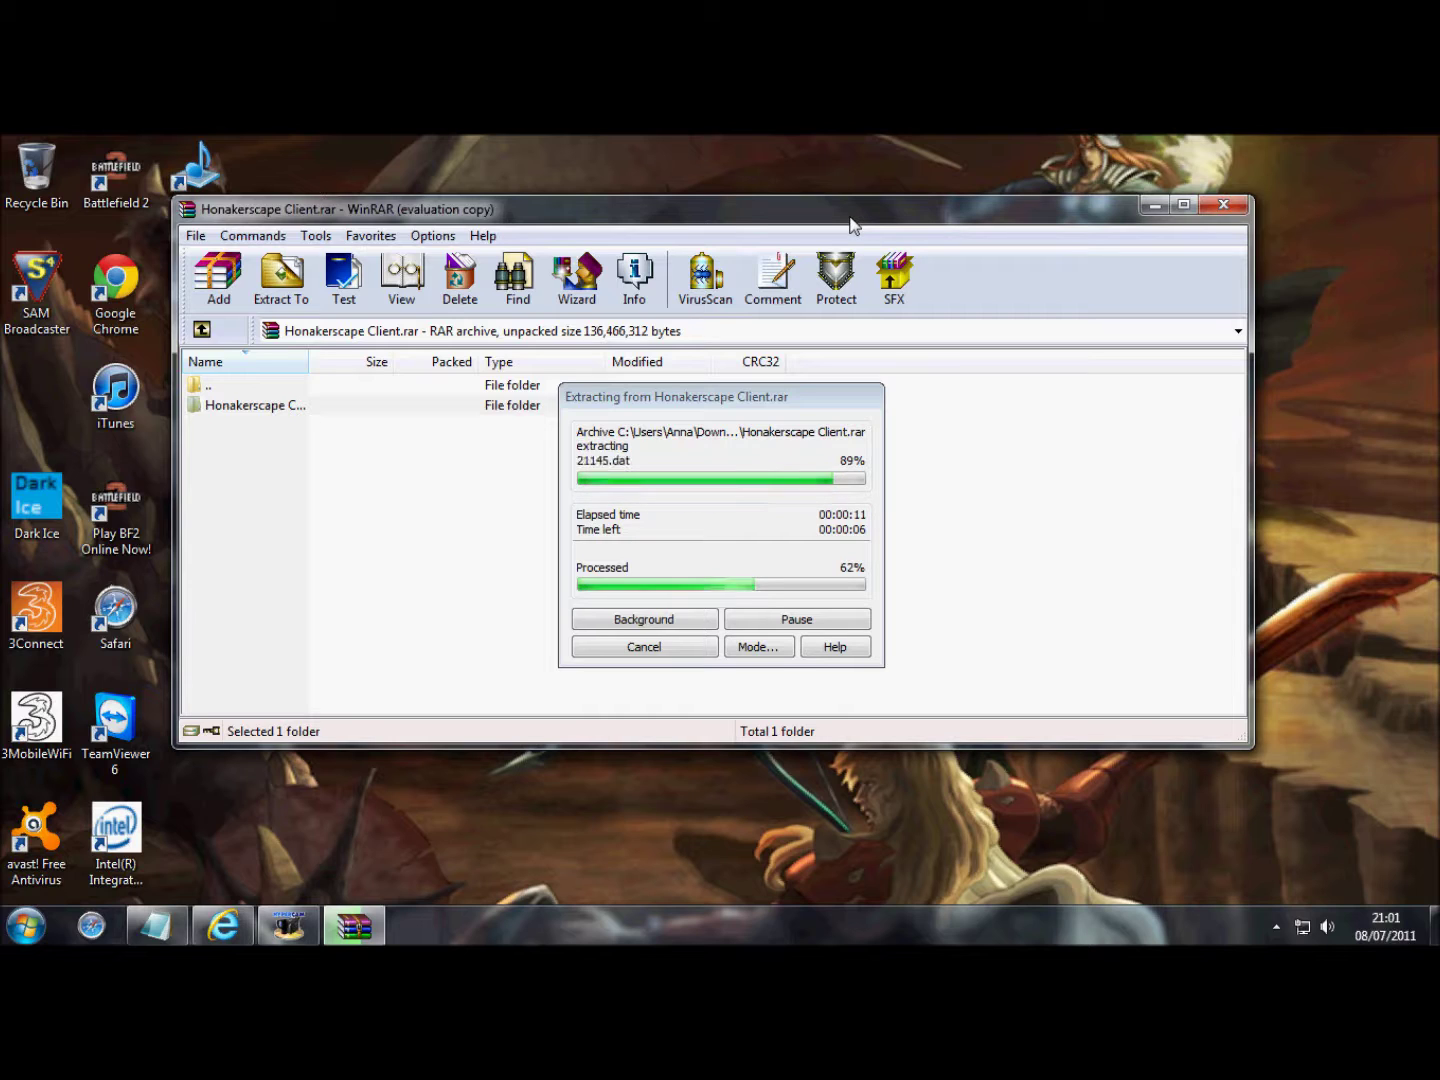
click(669, 649)
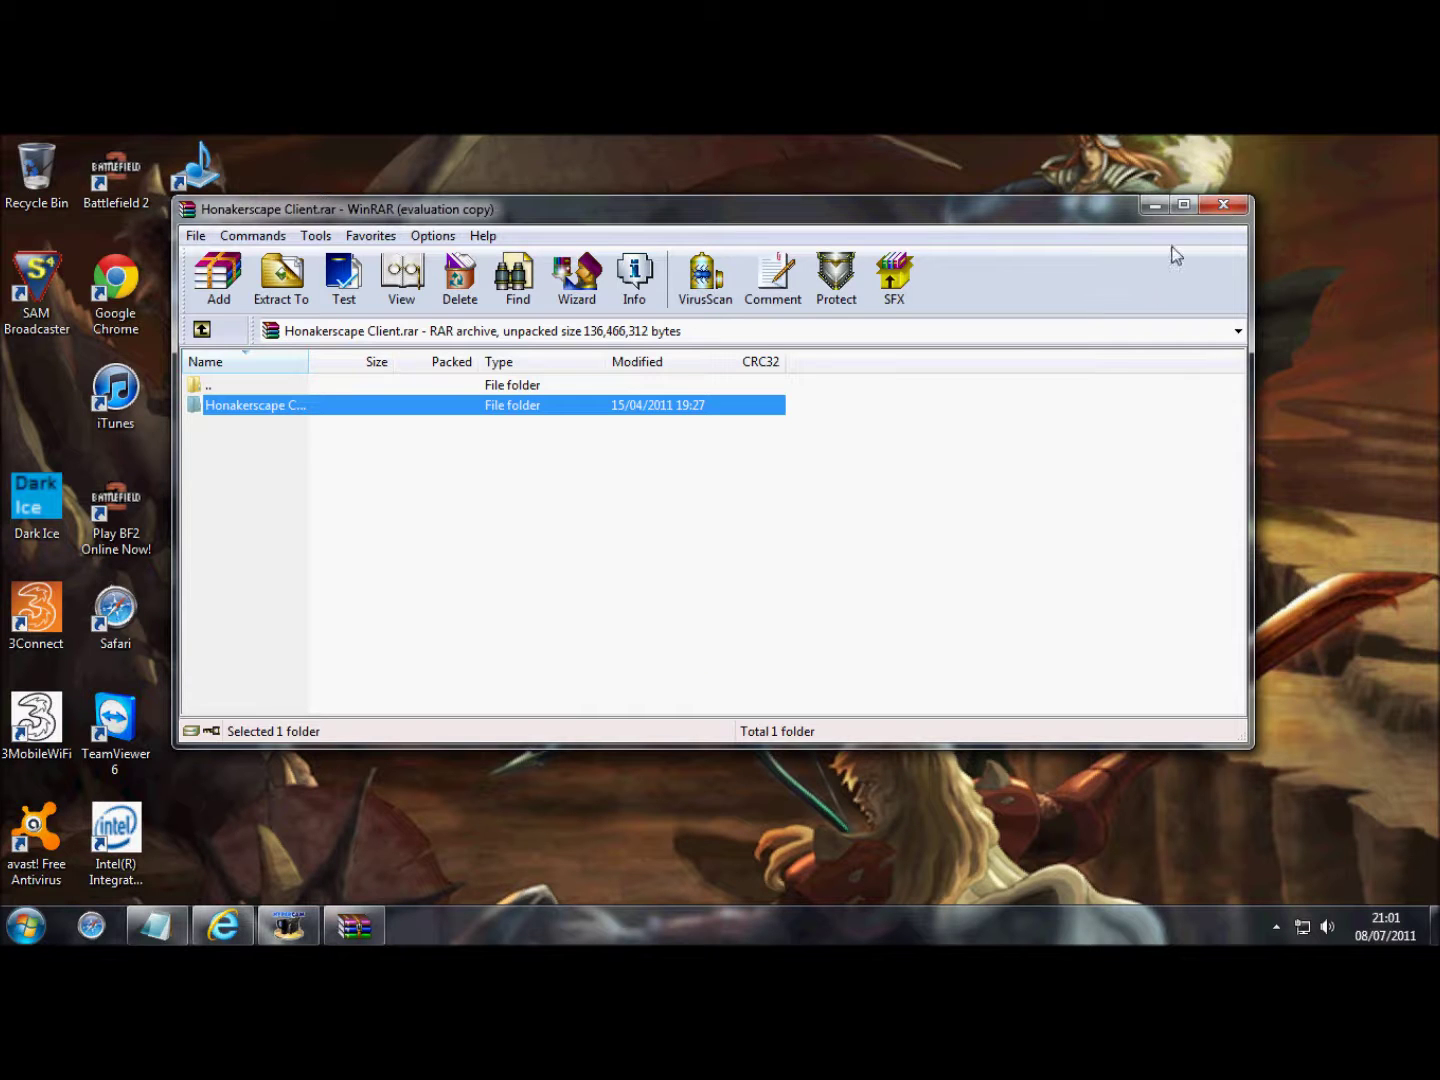
click(1223, 203)
click(430, 725)
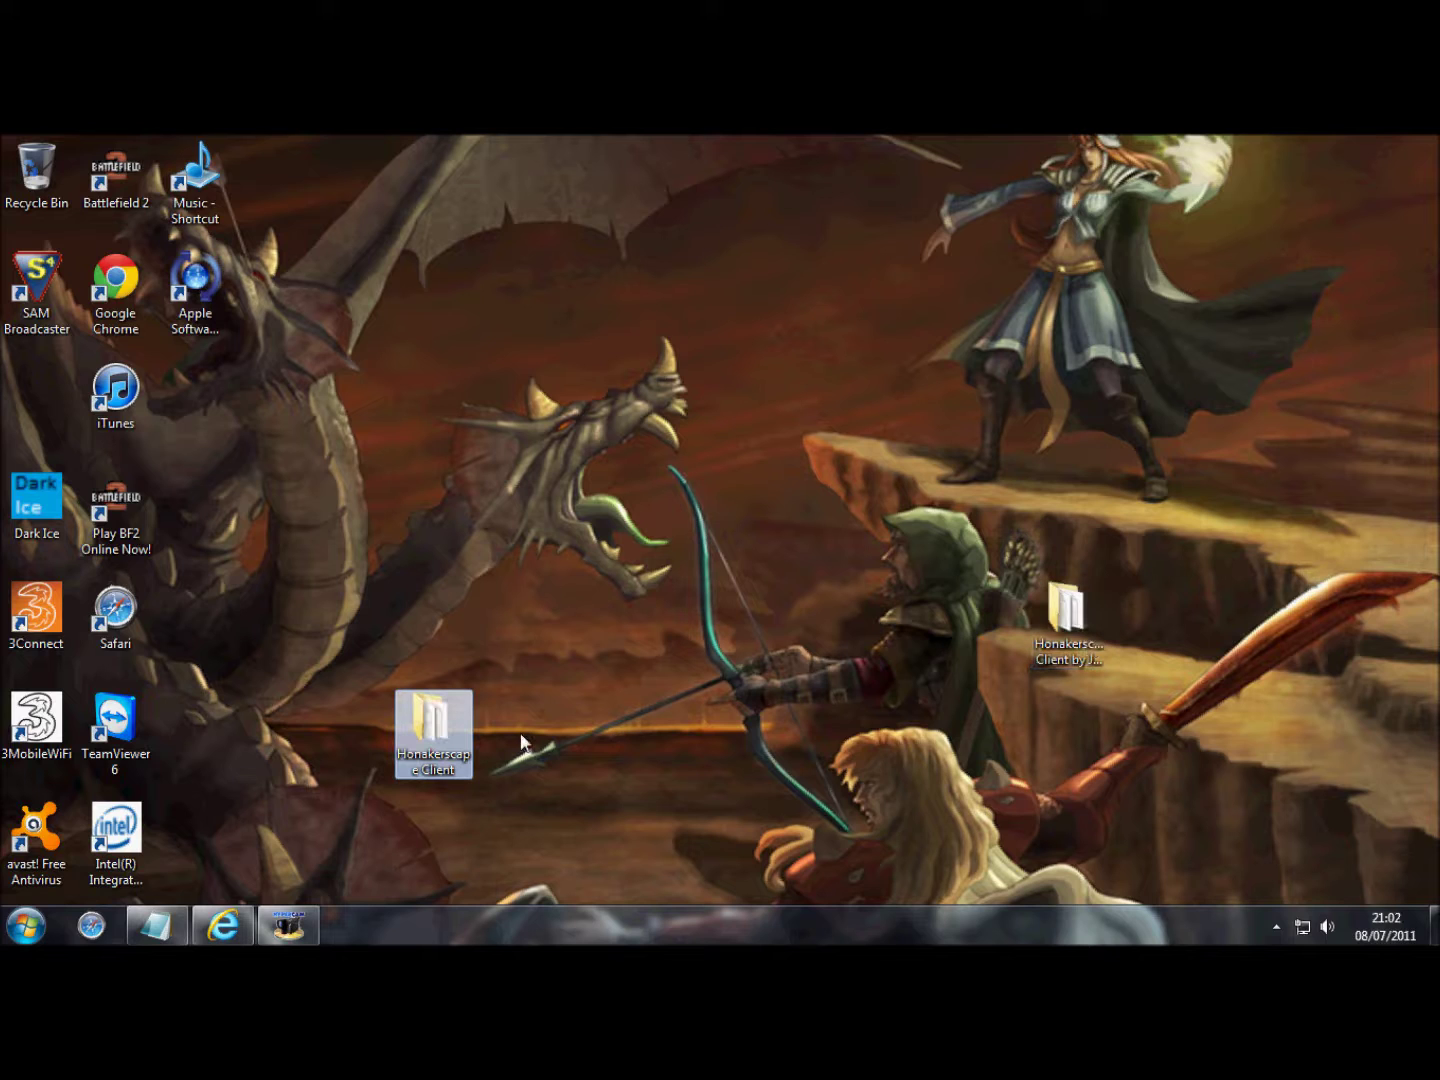
Cancel the accidental folder deletion and type 'I wont extract it becuase I also have it.'.
key(Delete)
key(Escape)
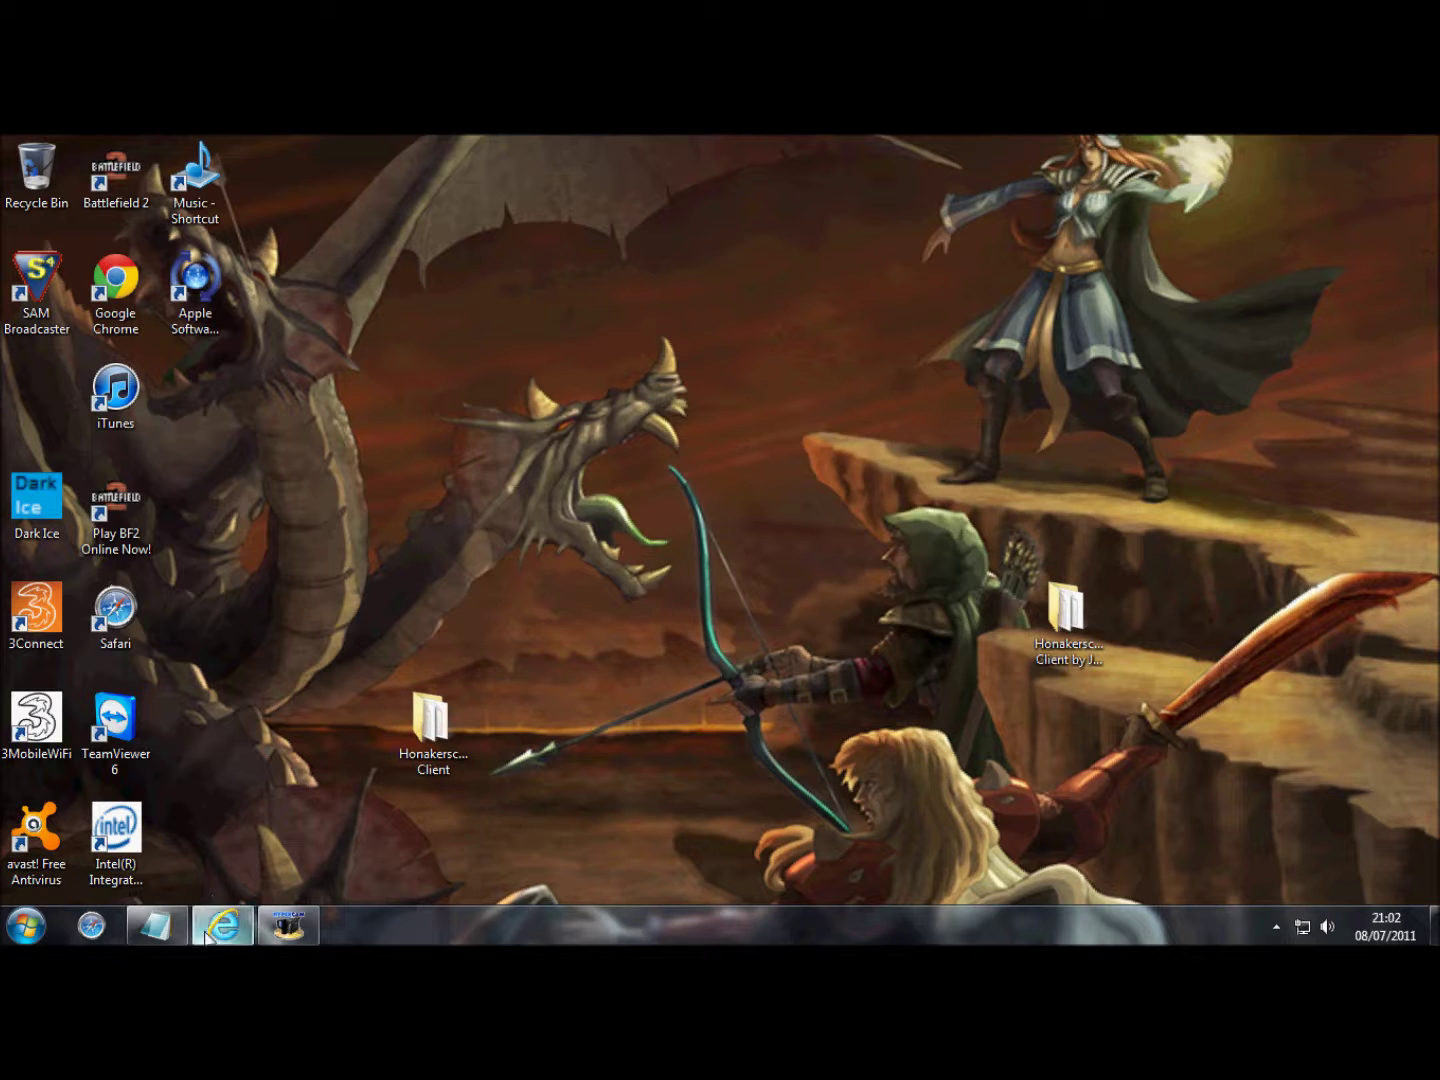
click(155, 925)
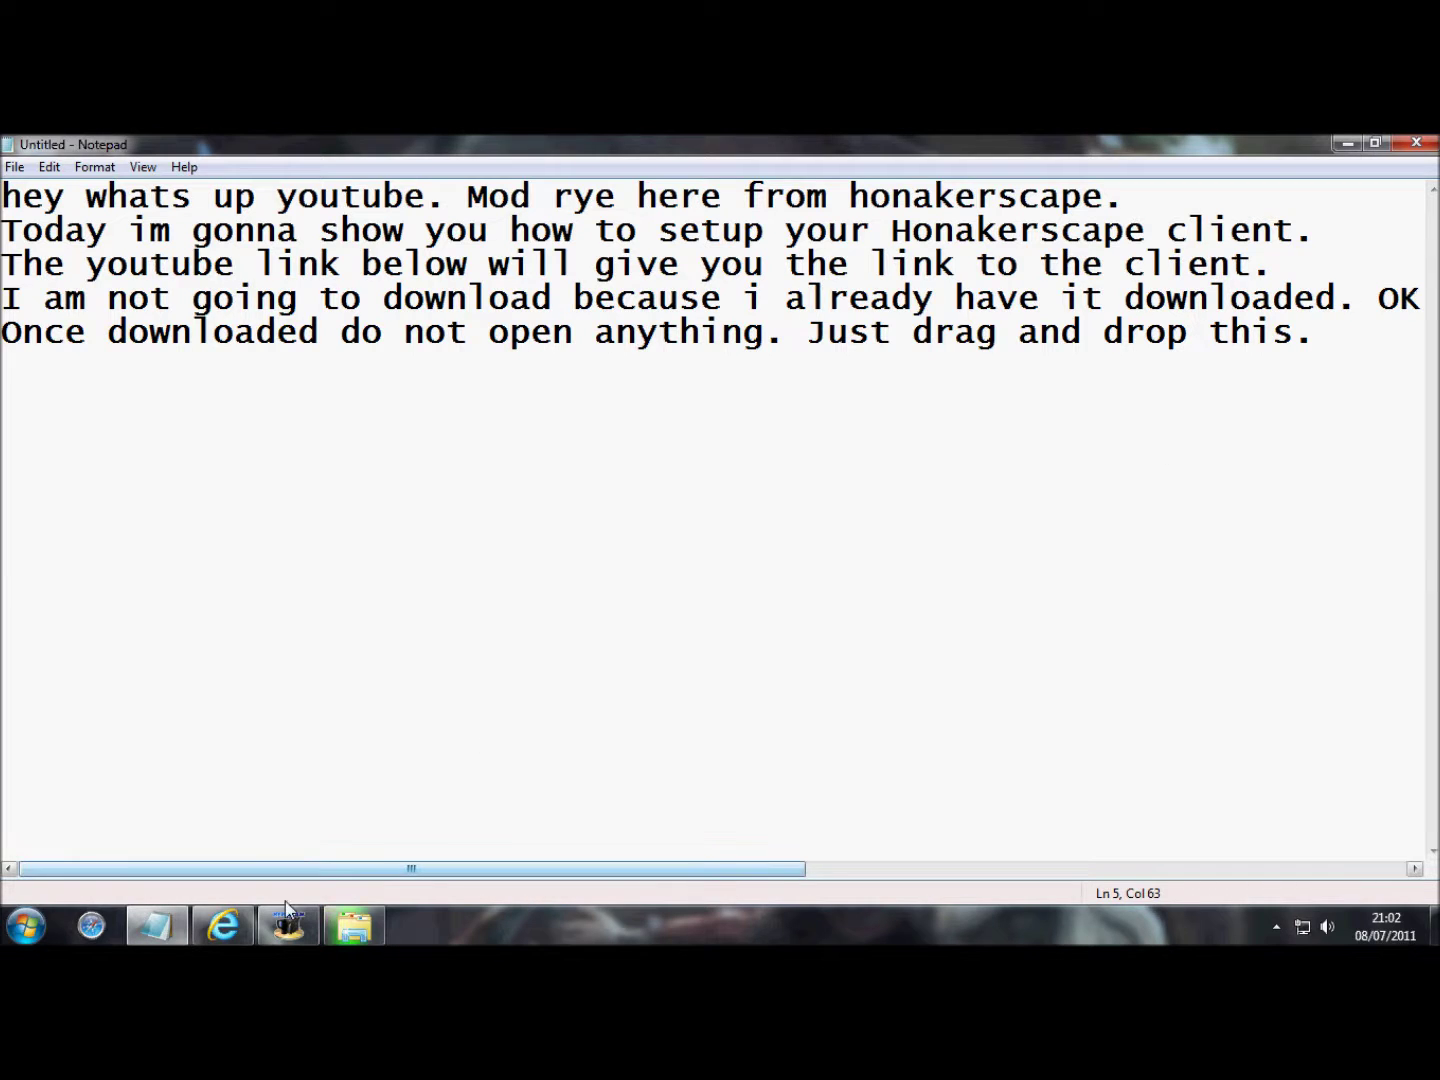
key(Return)
text(I wo)
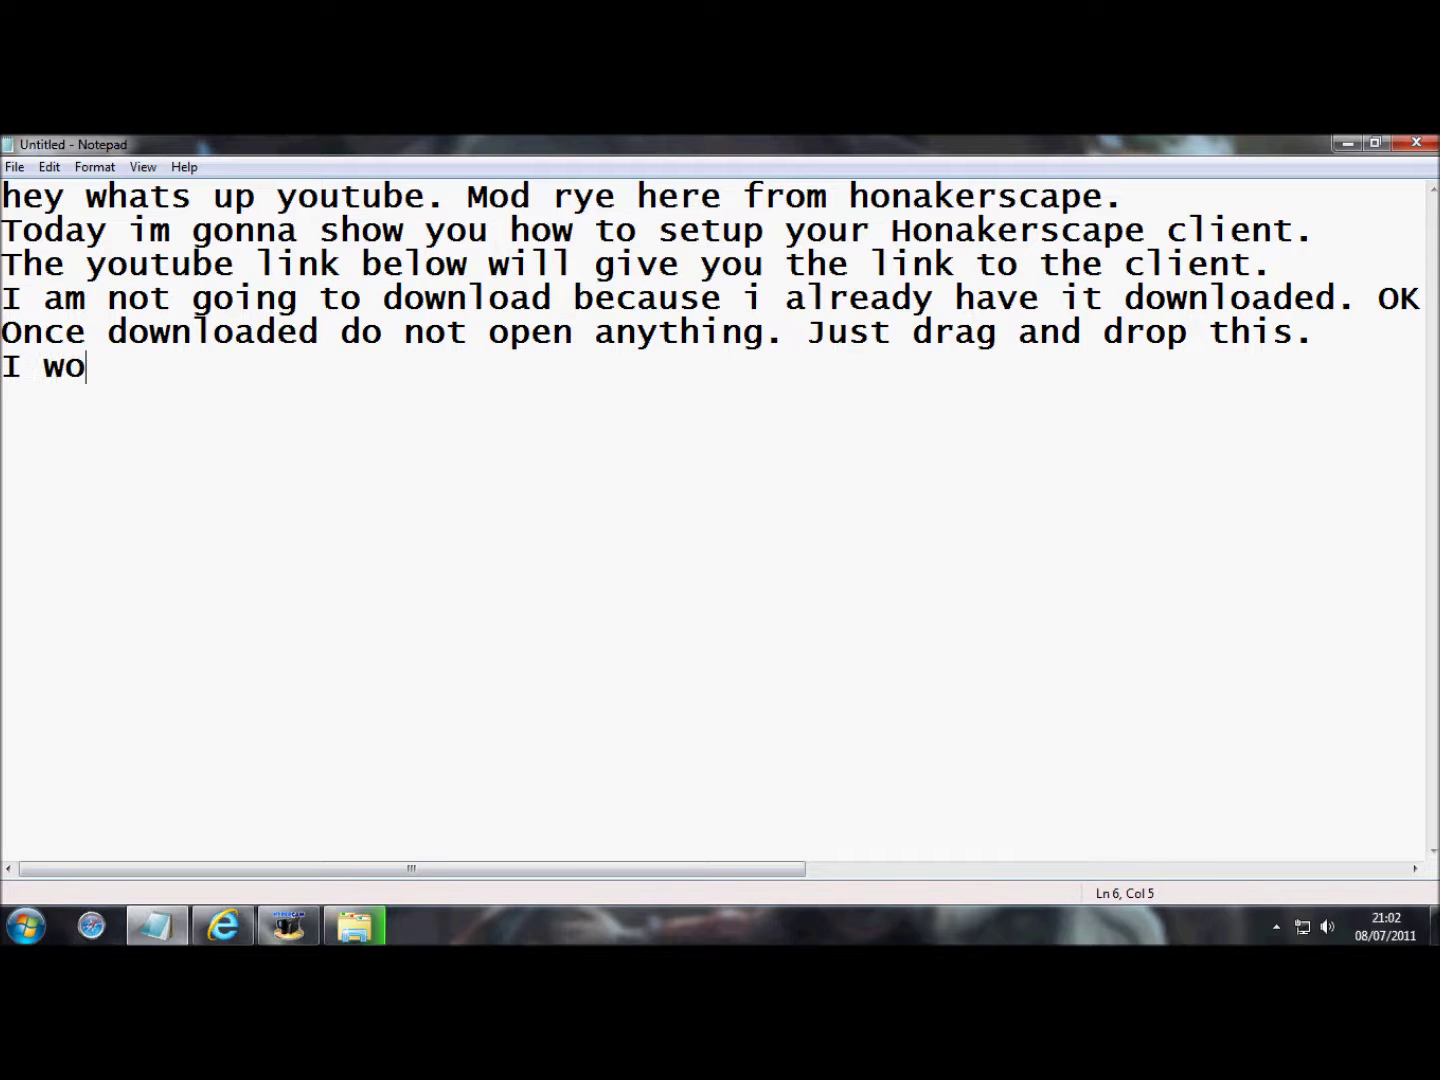
text(nt extract i)
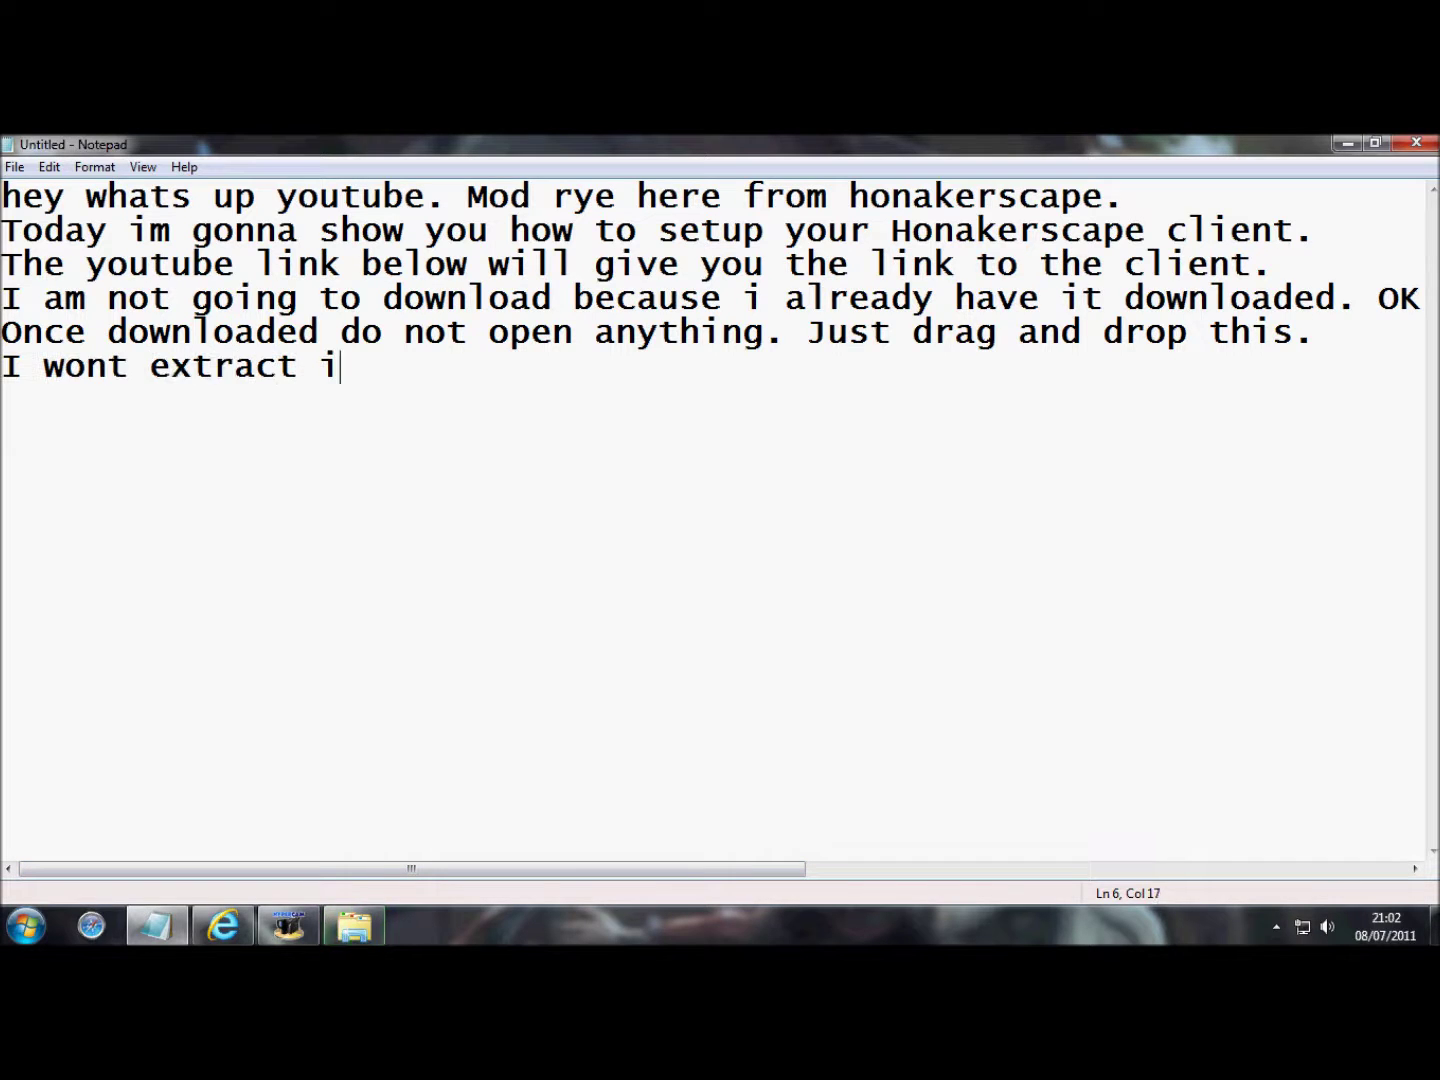
text(t becuase I)
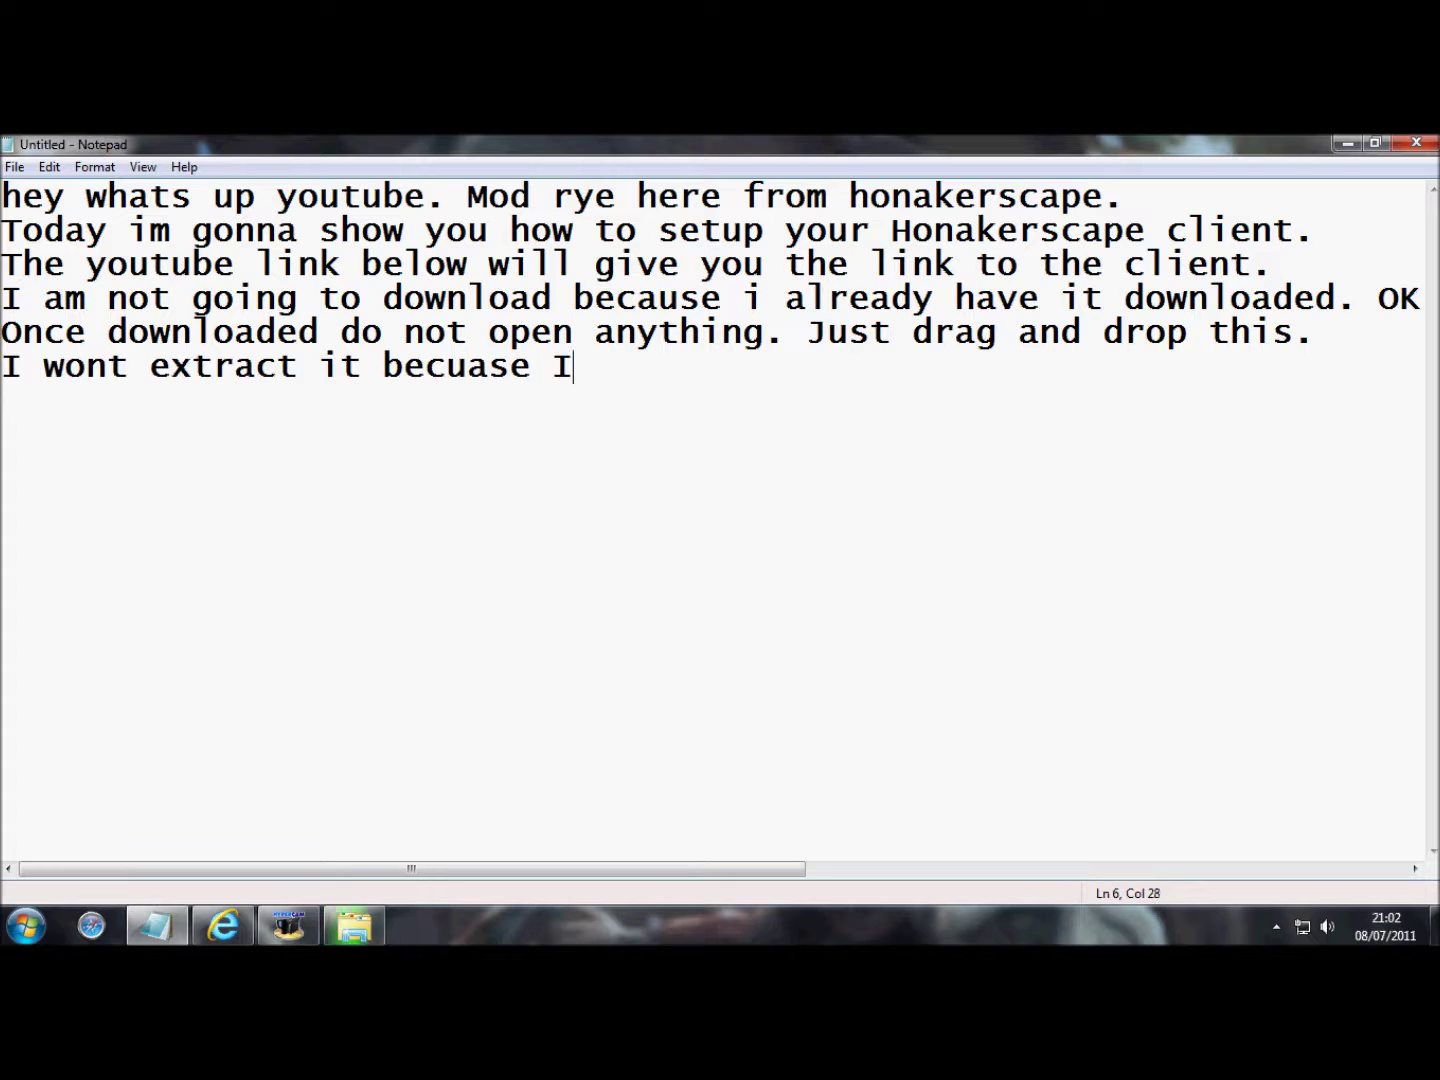
text( also hav)
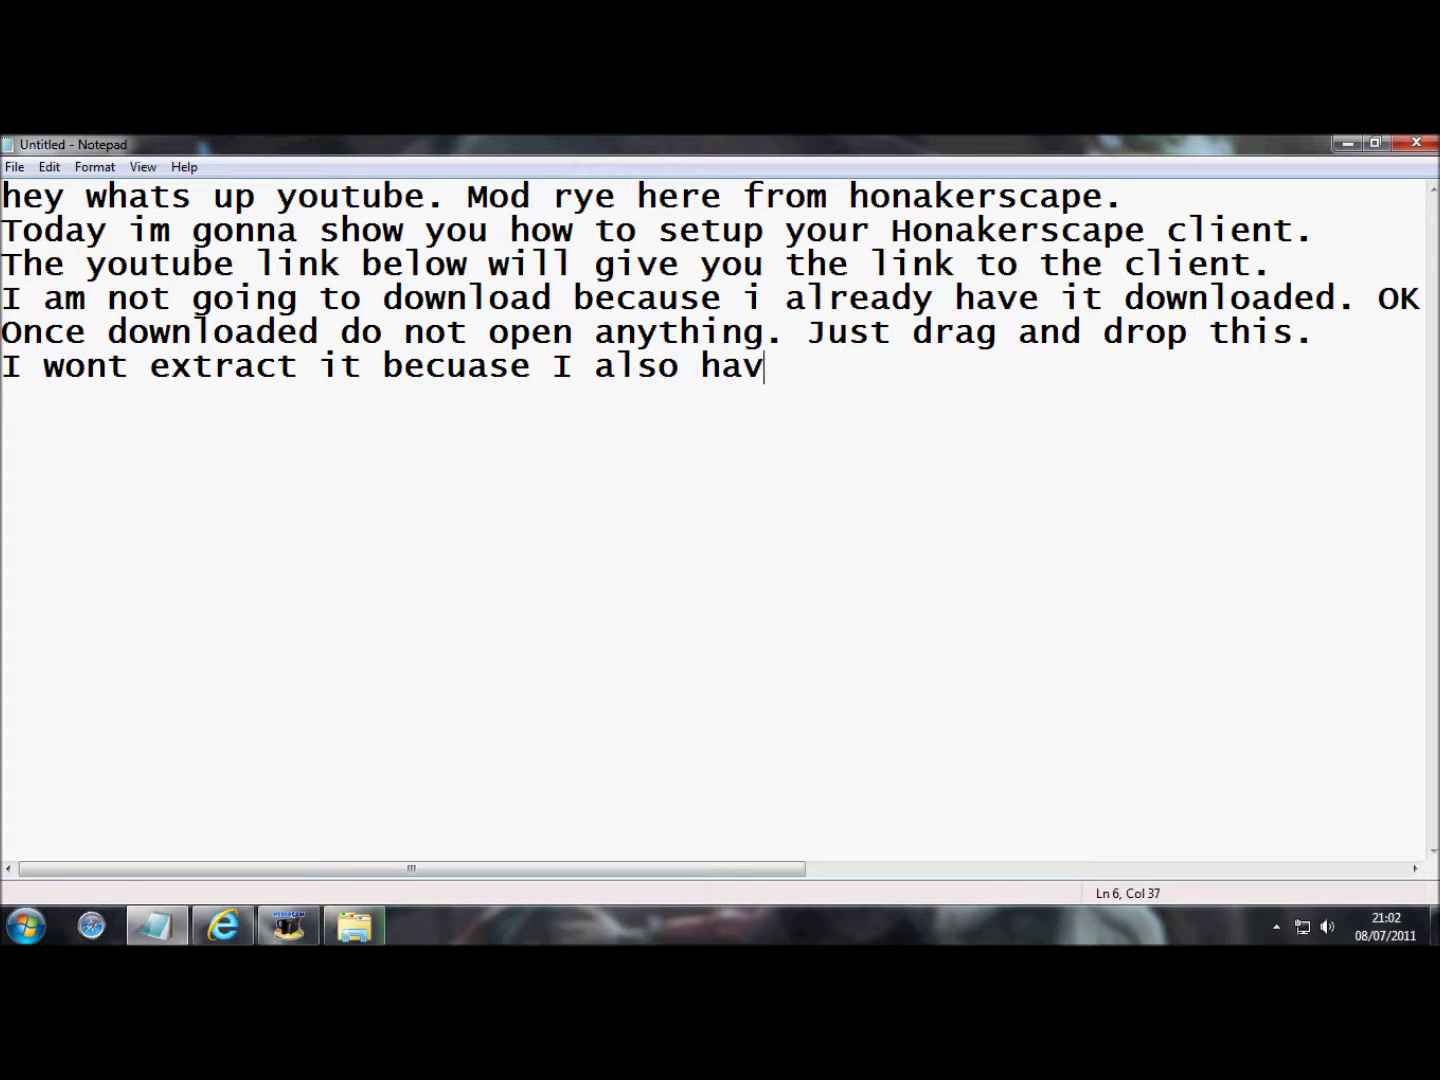
text(e it.)
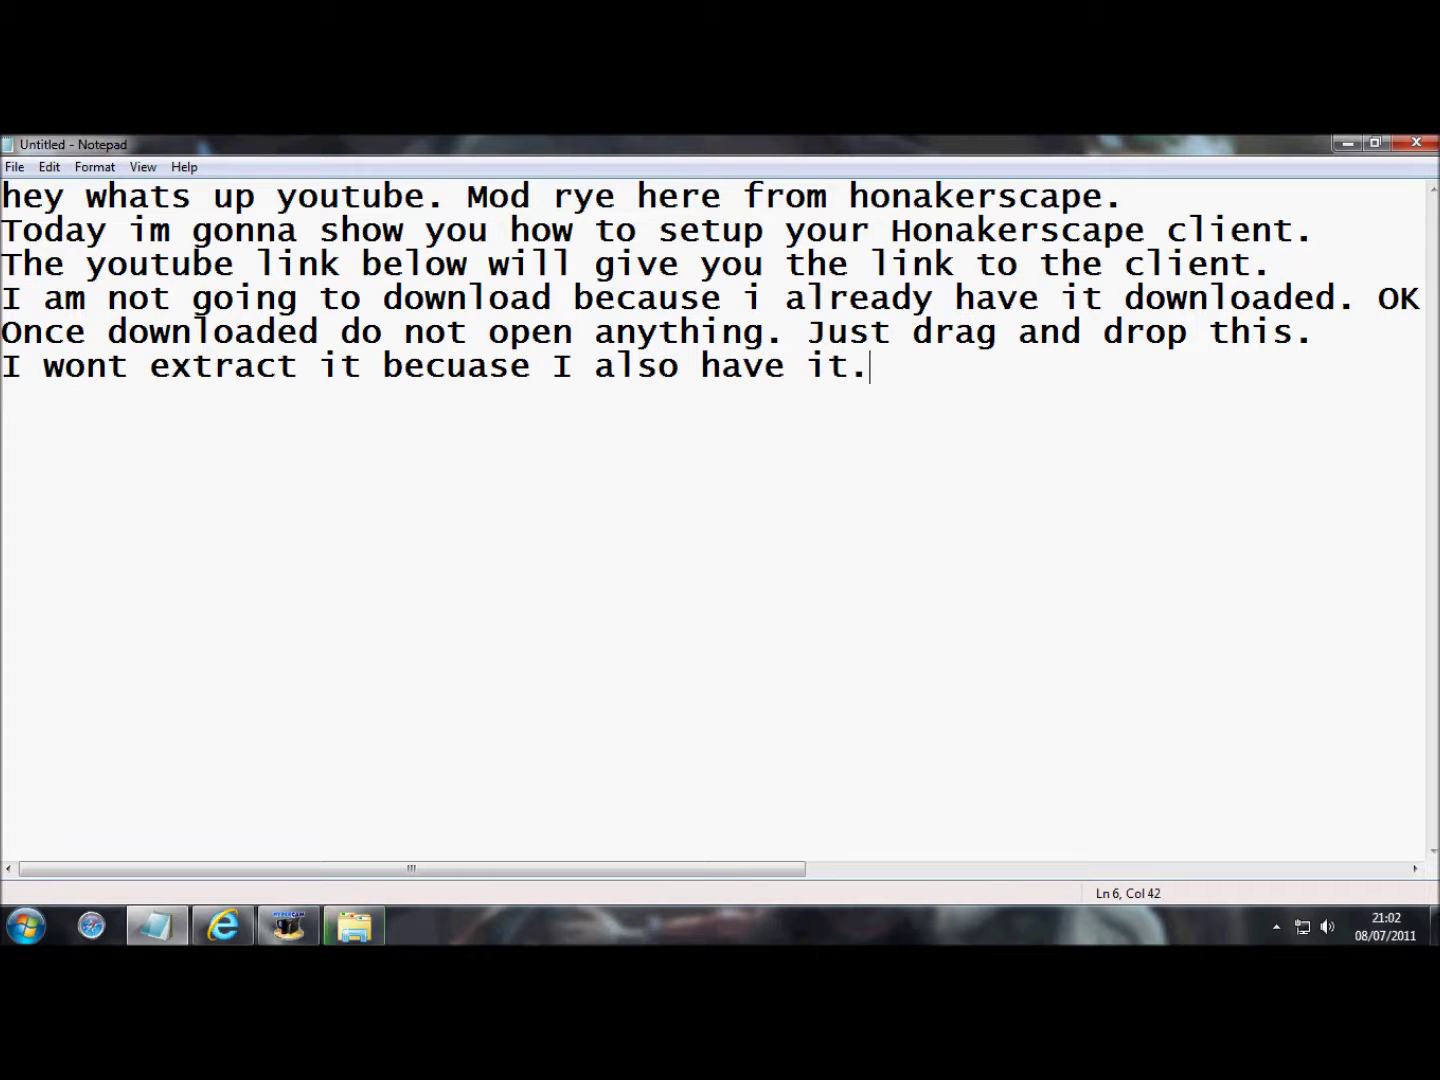
key(BackSpace)
Add 'once extracted you are ready to go. This will look like this' and minimize Notepad.
text(on)
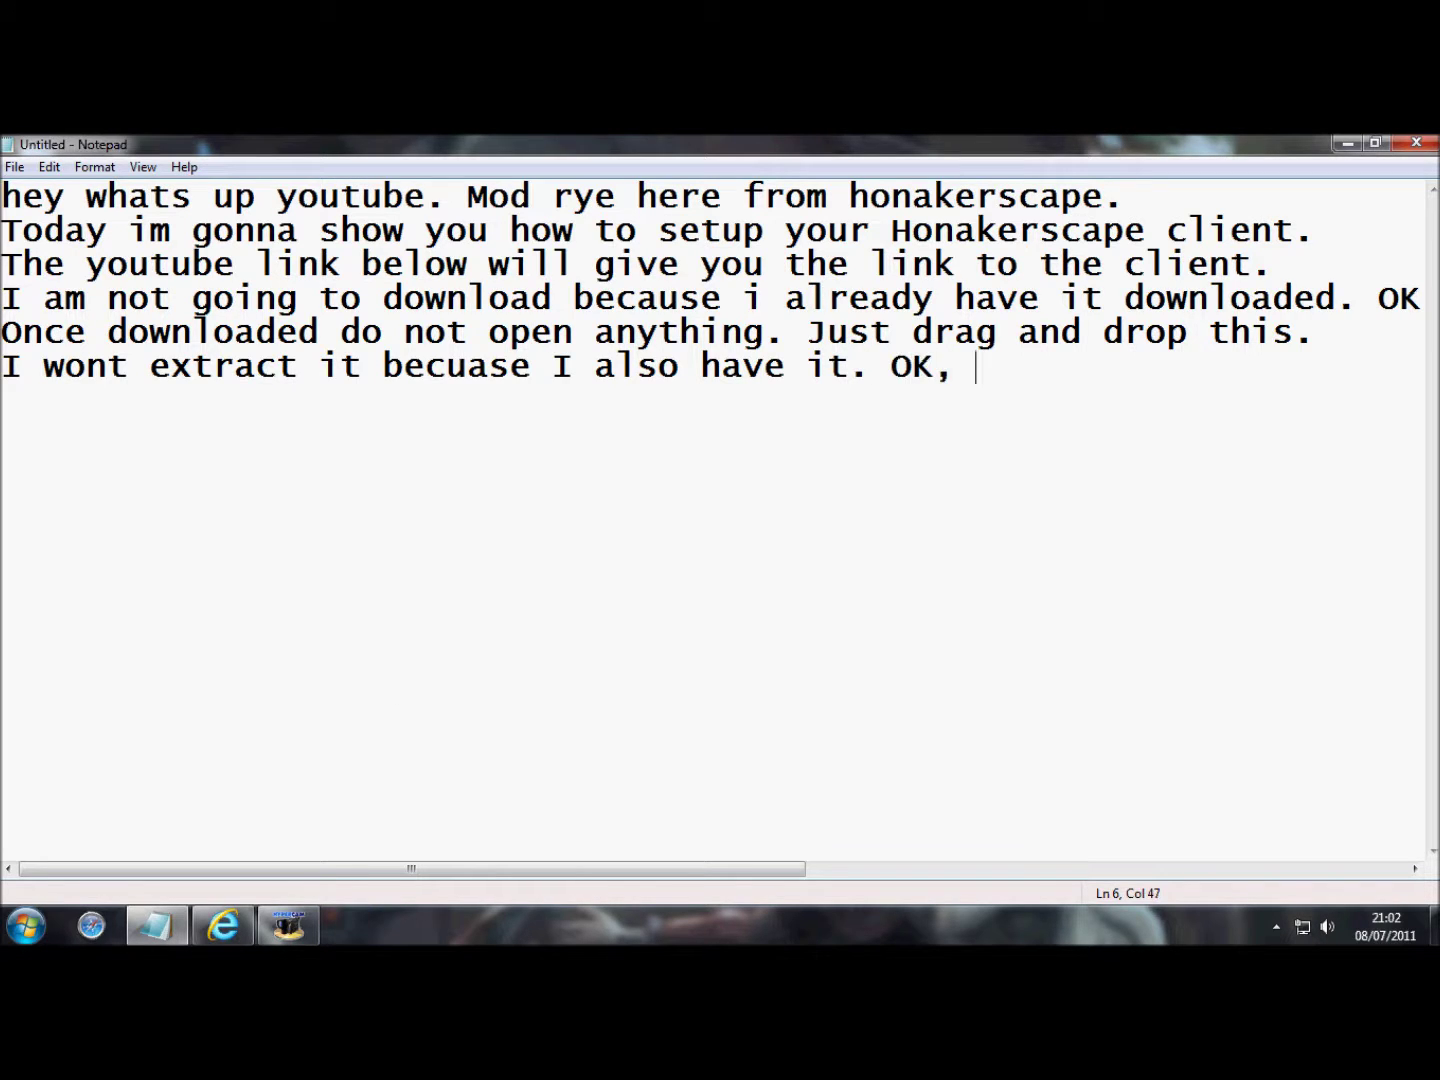
text(ce e)
text(xtract)
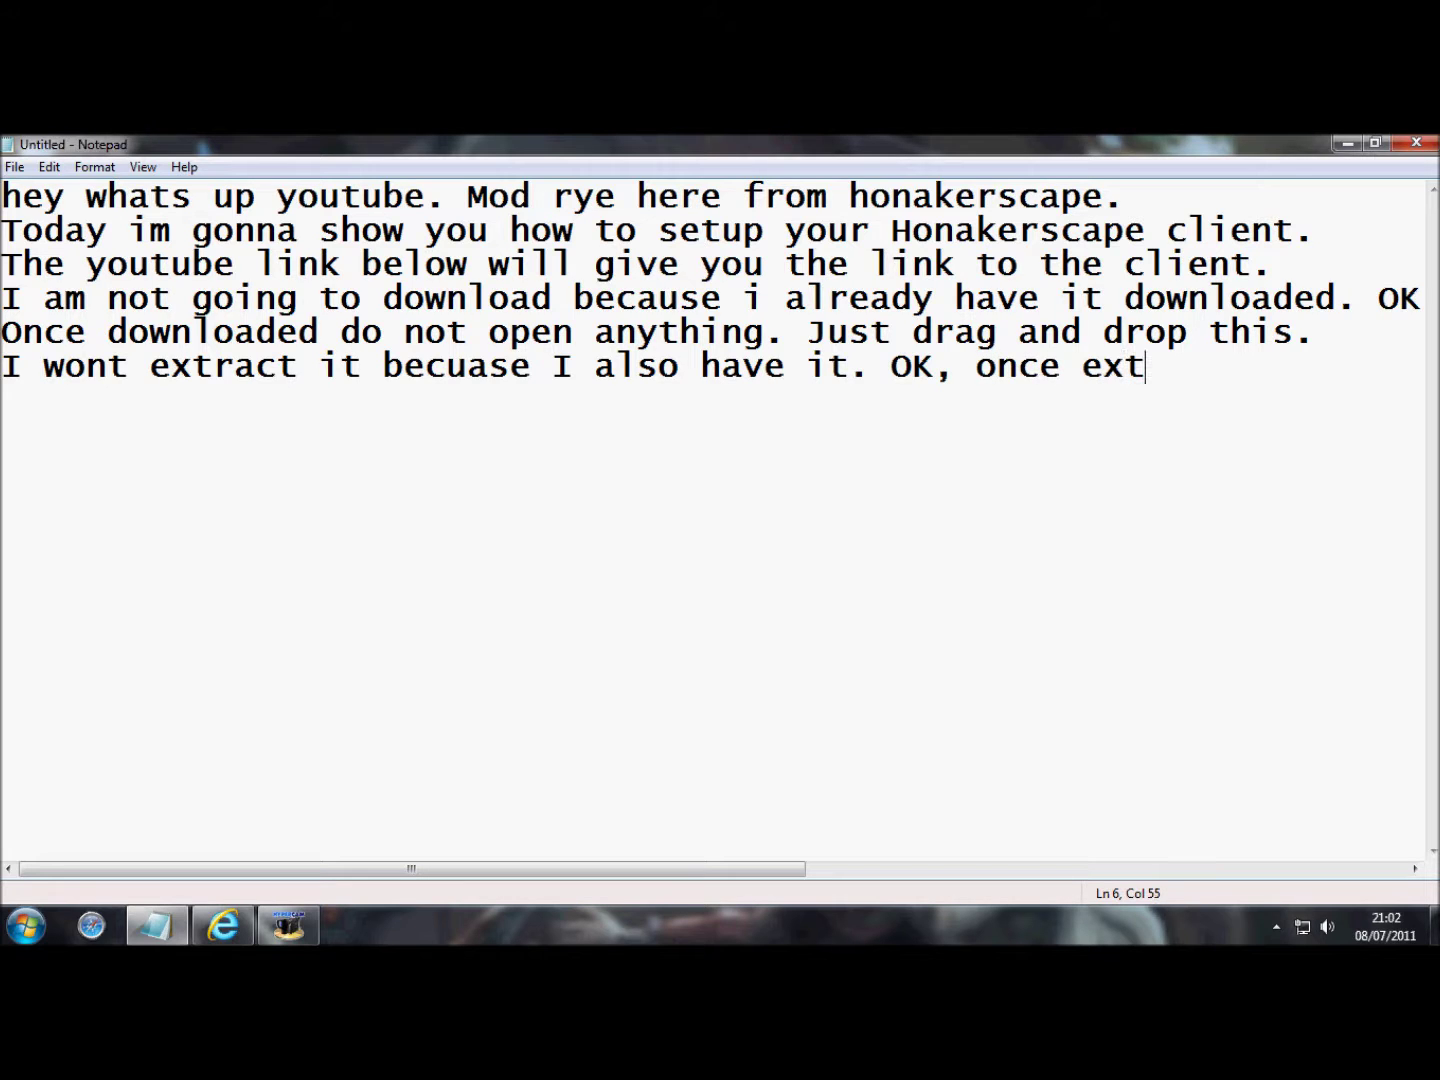
text(ed y)
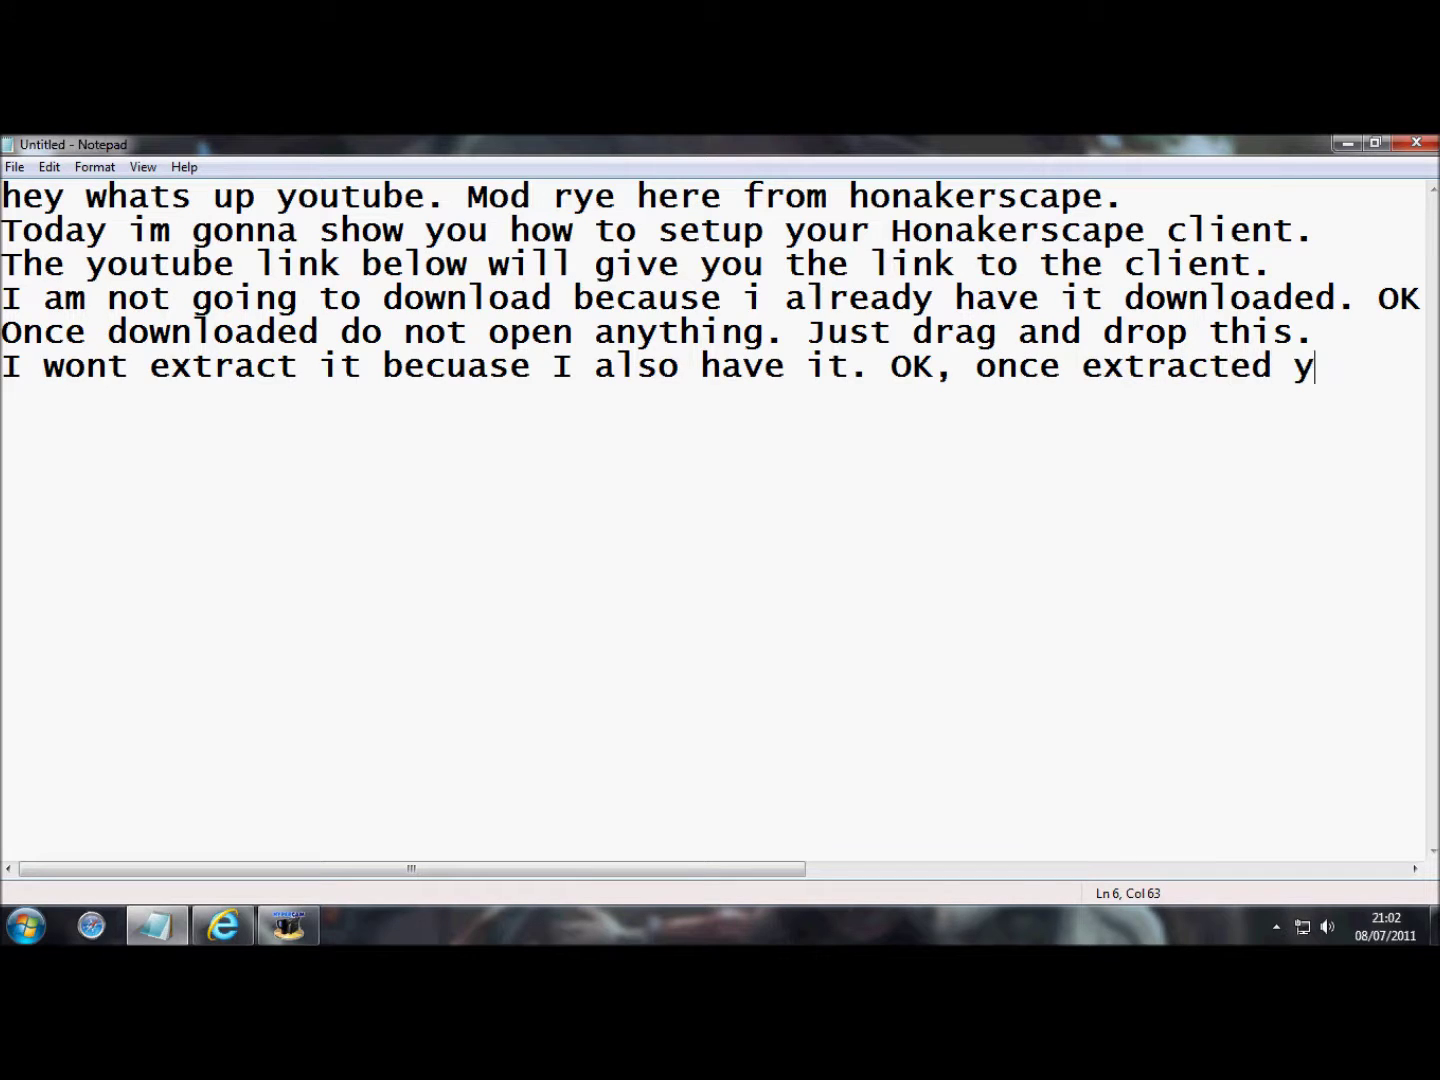
text(ou are )
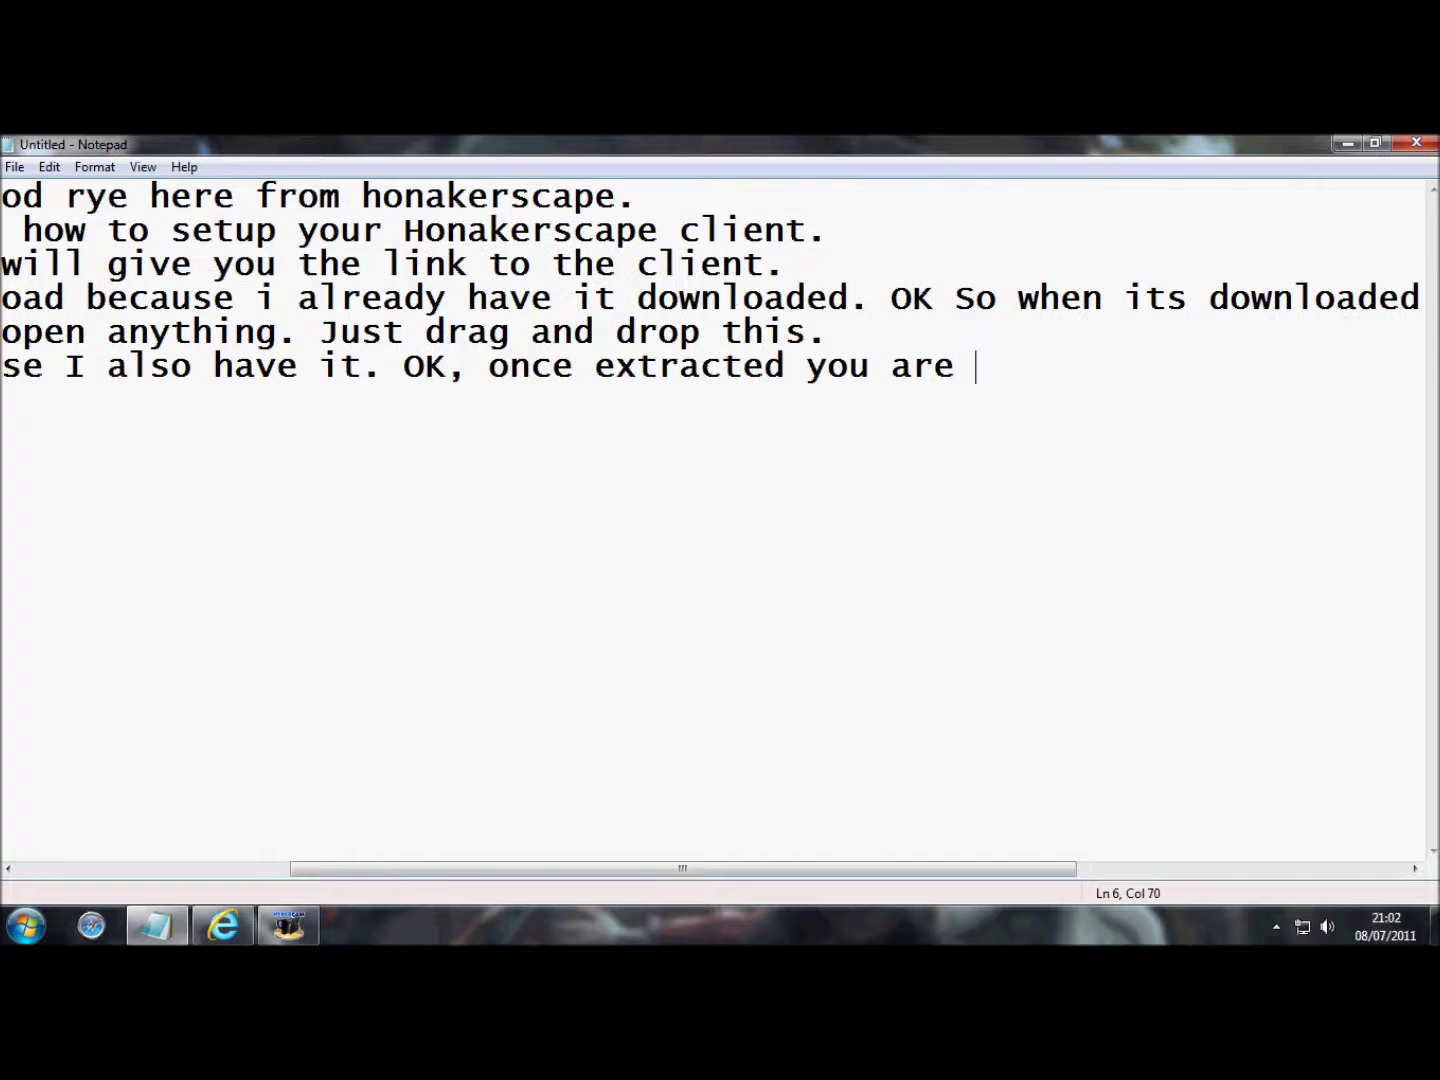
text(ready to go.)
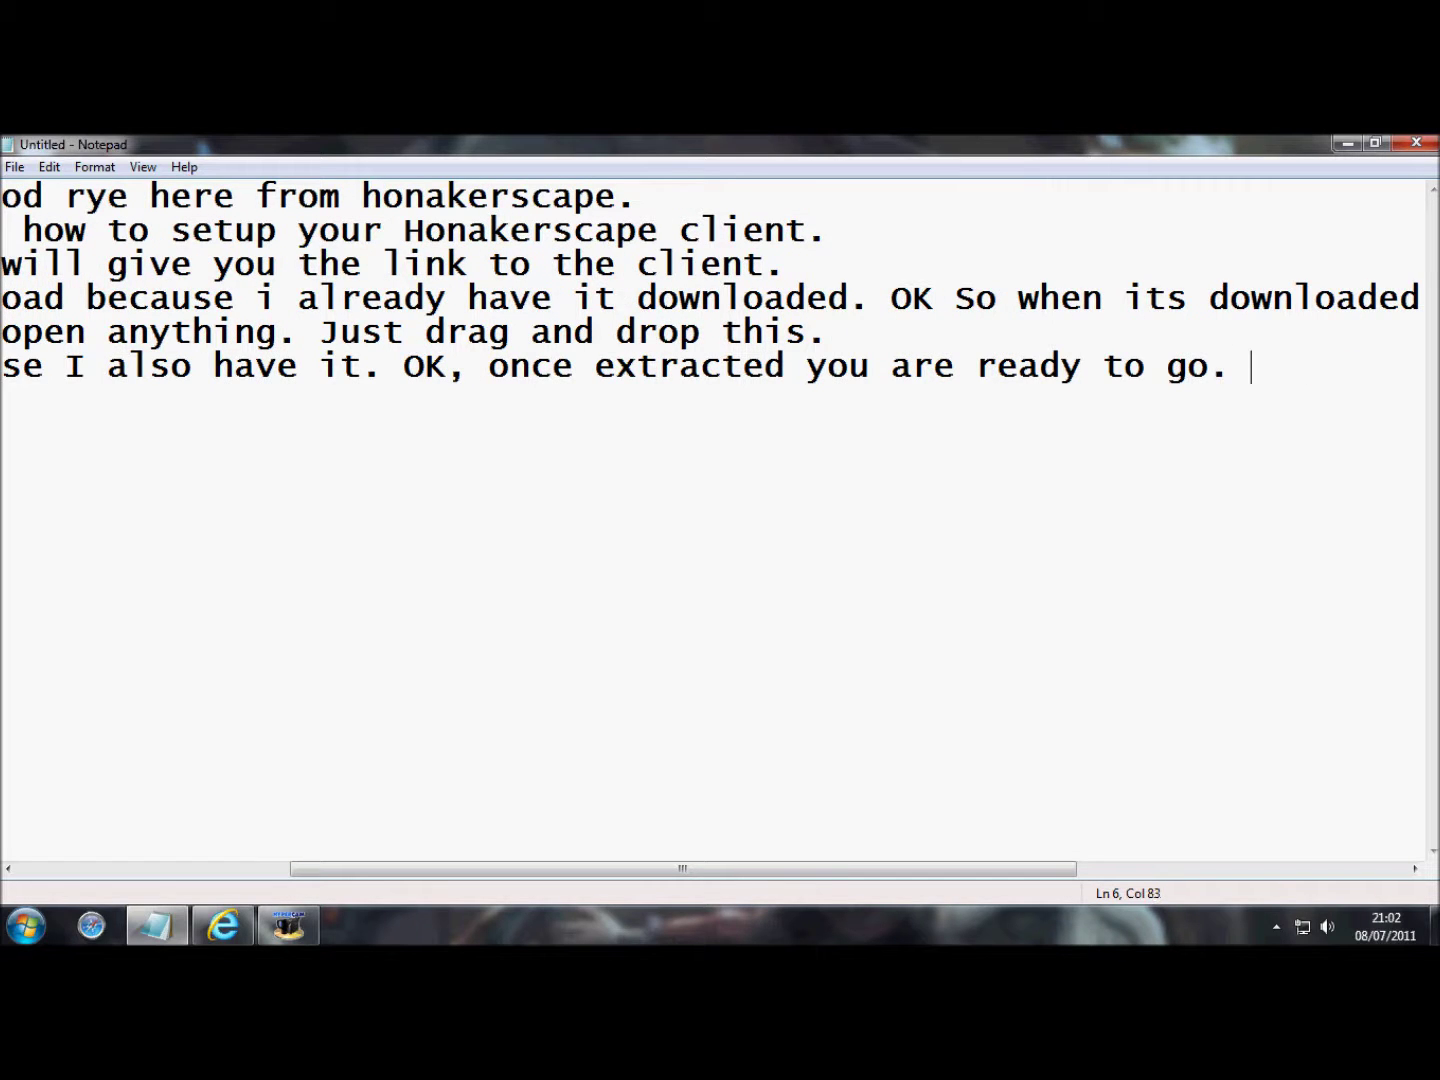
text(This will o)
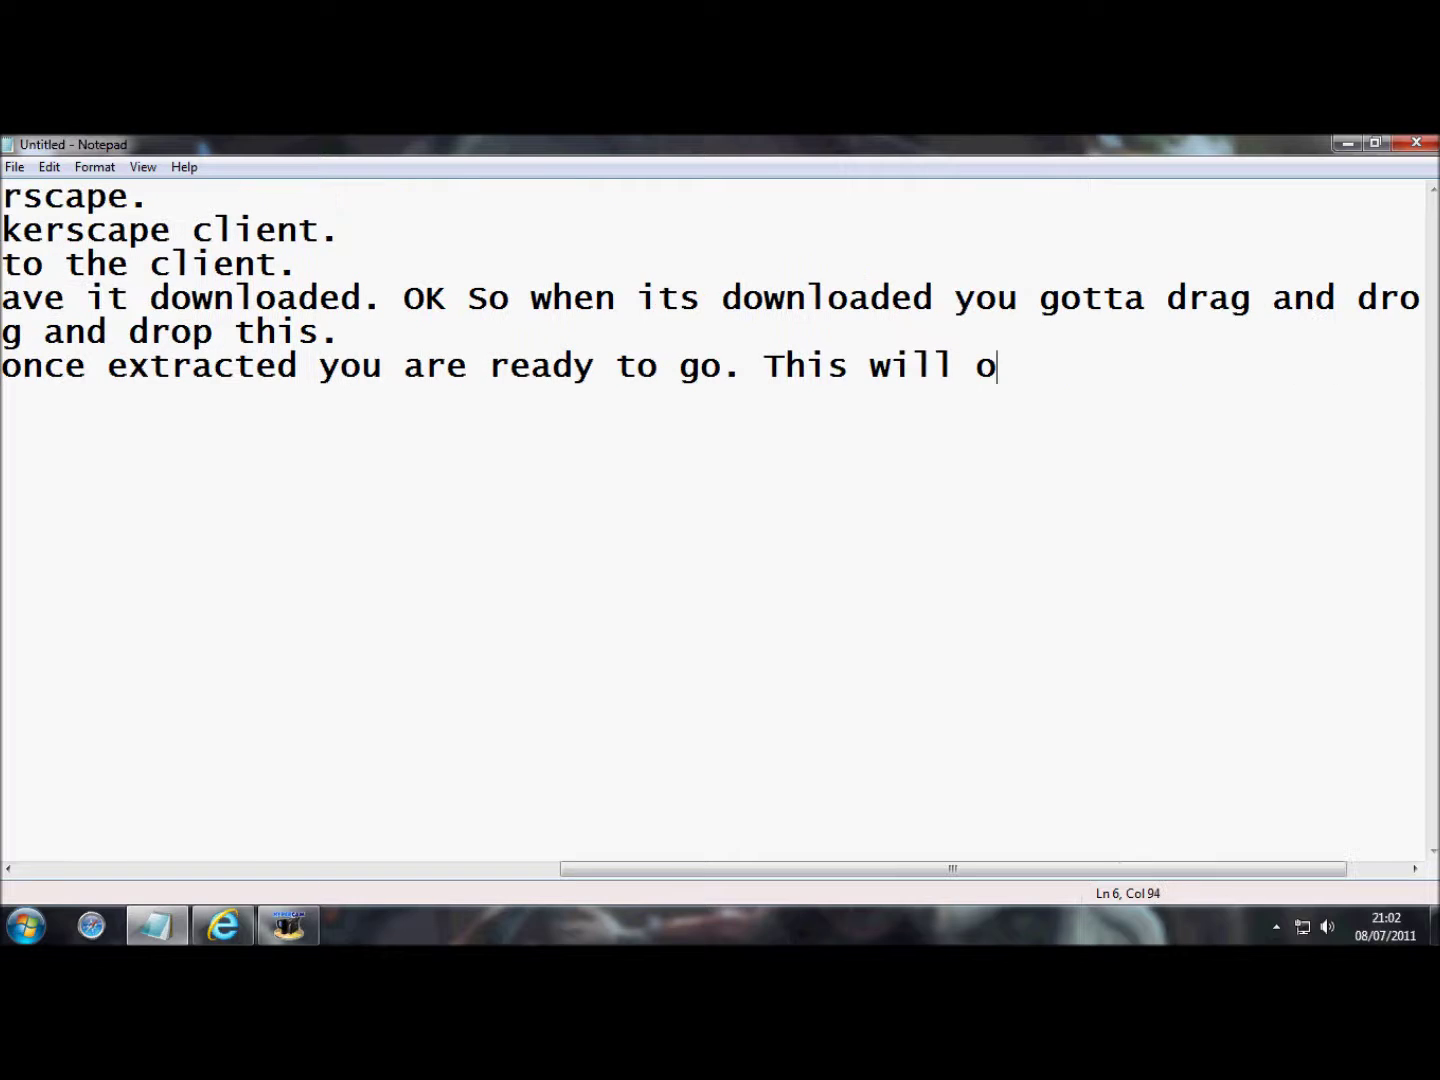
key(BackSpace)
text(look )
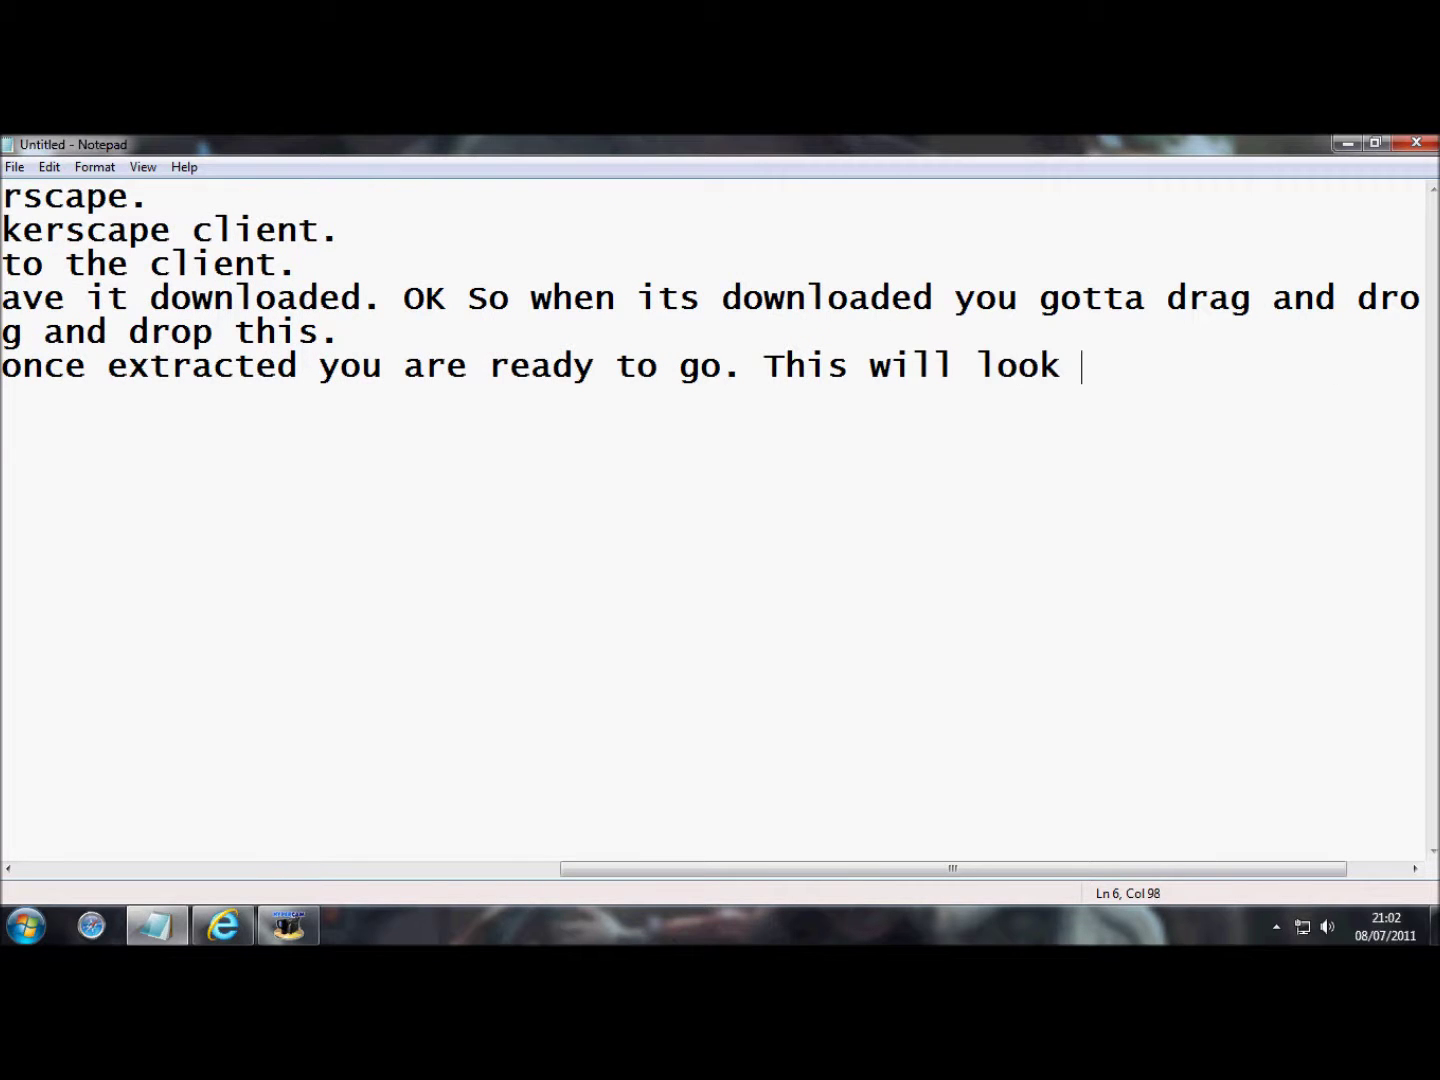
text(like this)
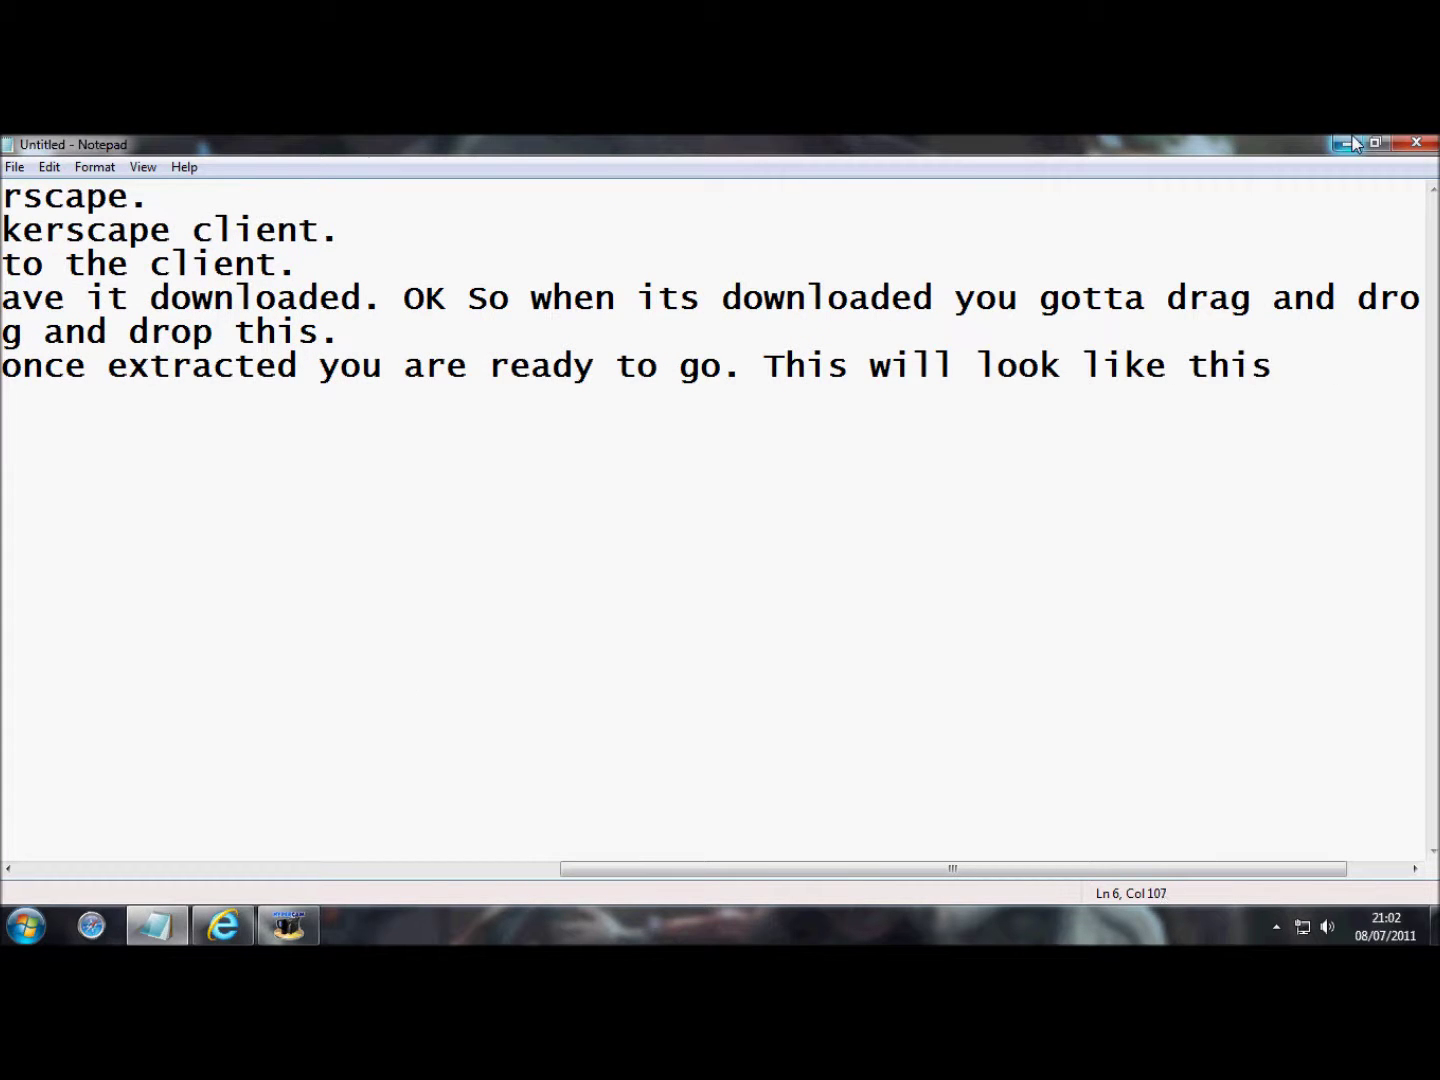
click(1347, 143)
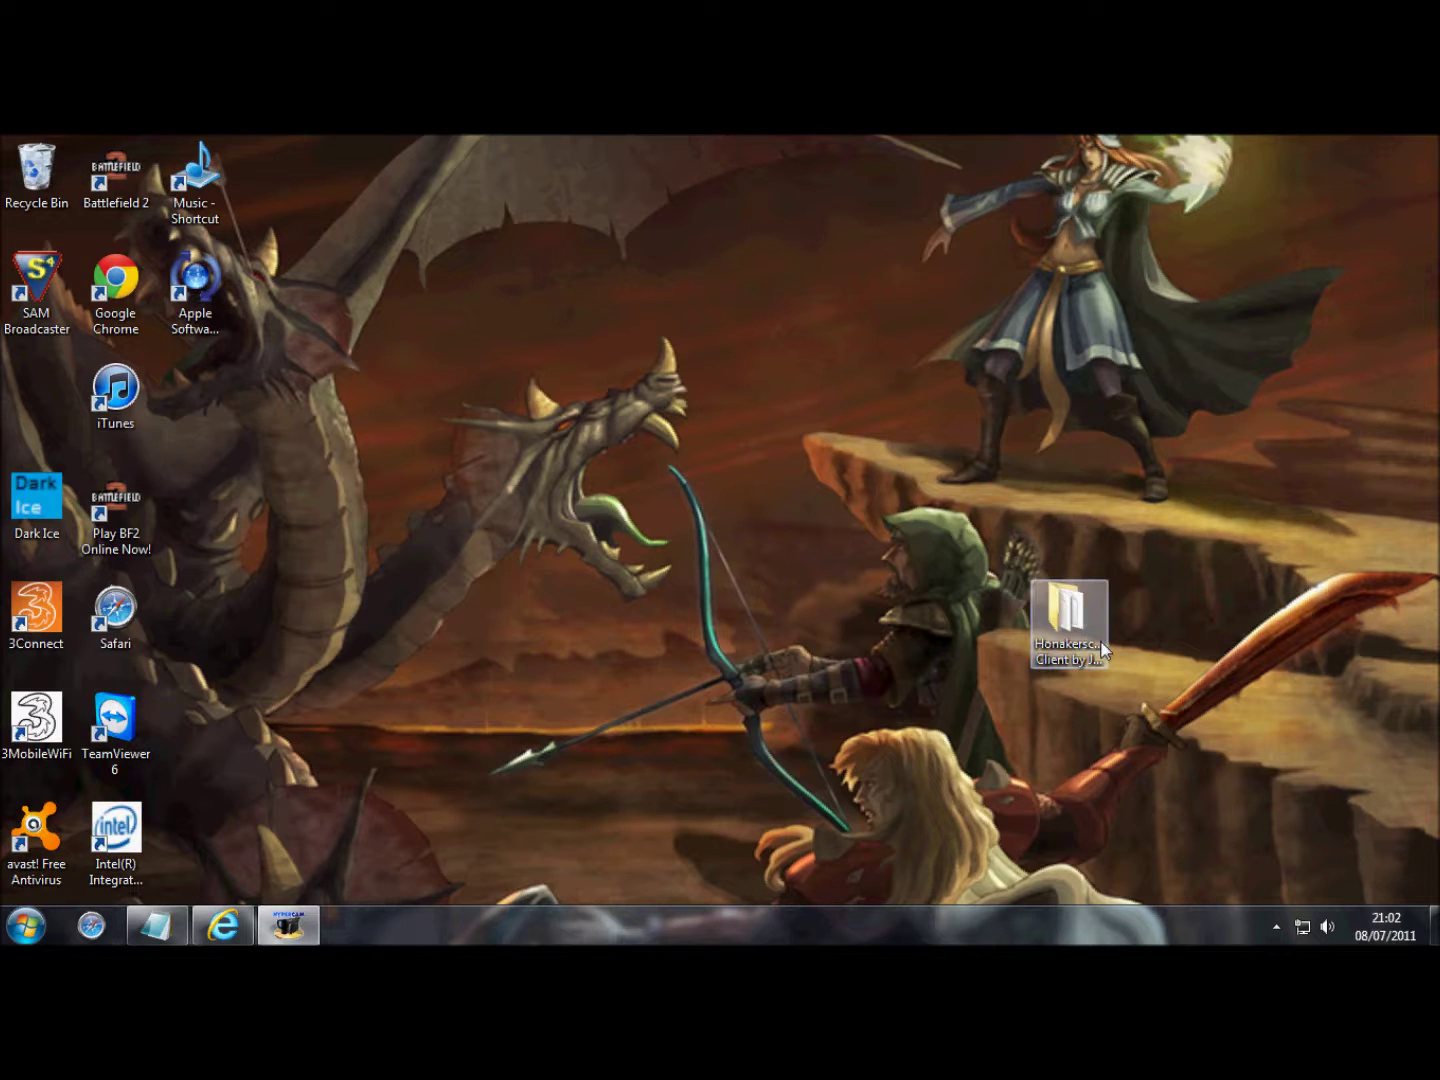
Open the Honakerscape Client by Justin desktop folder and add a seventh notes line, 'CLICK RUN'.
double_click(1101, 645)
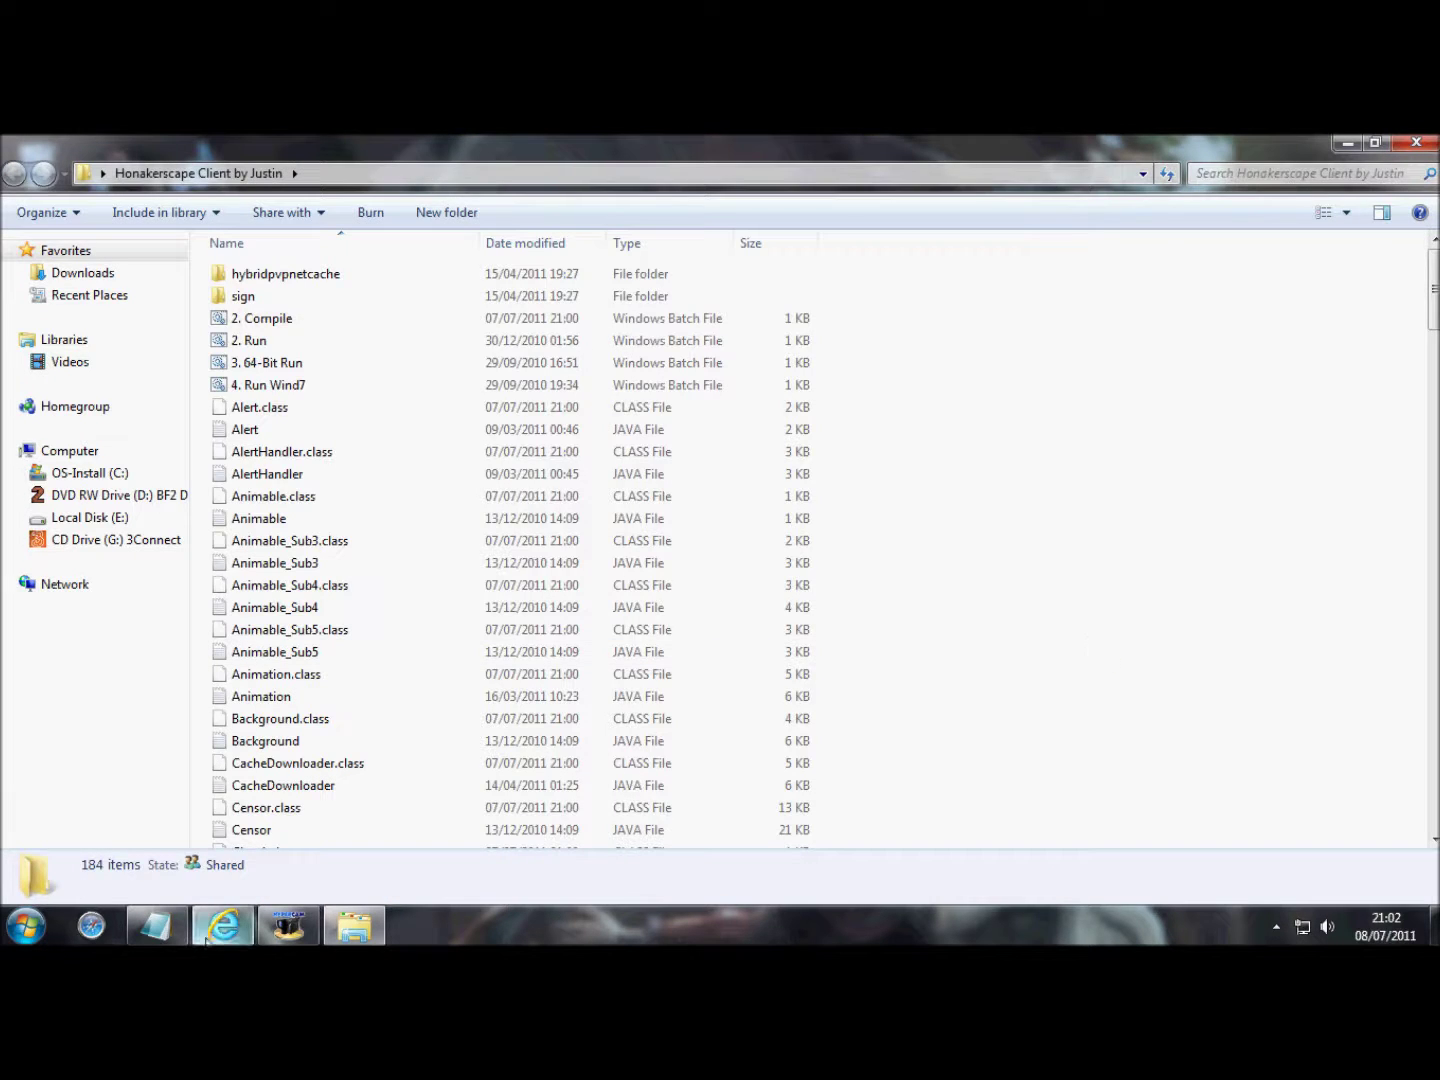
click(155, 926)
key(Return)
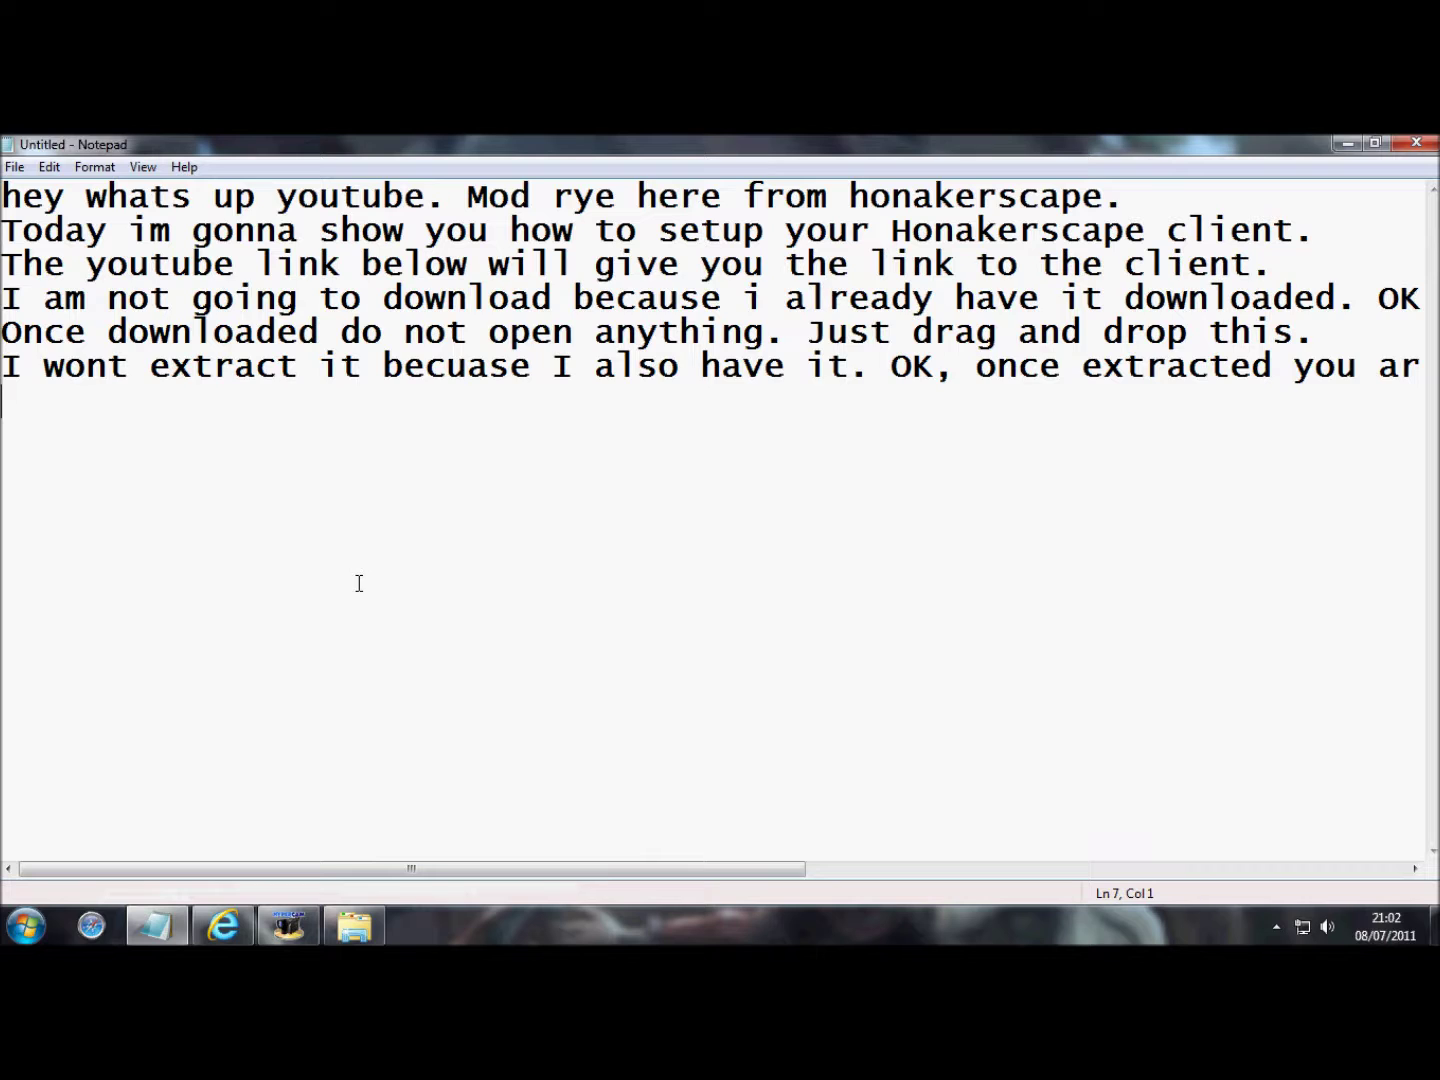
text(CLICK RUN)
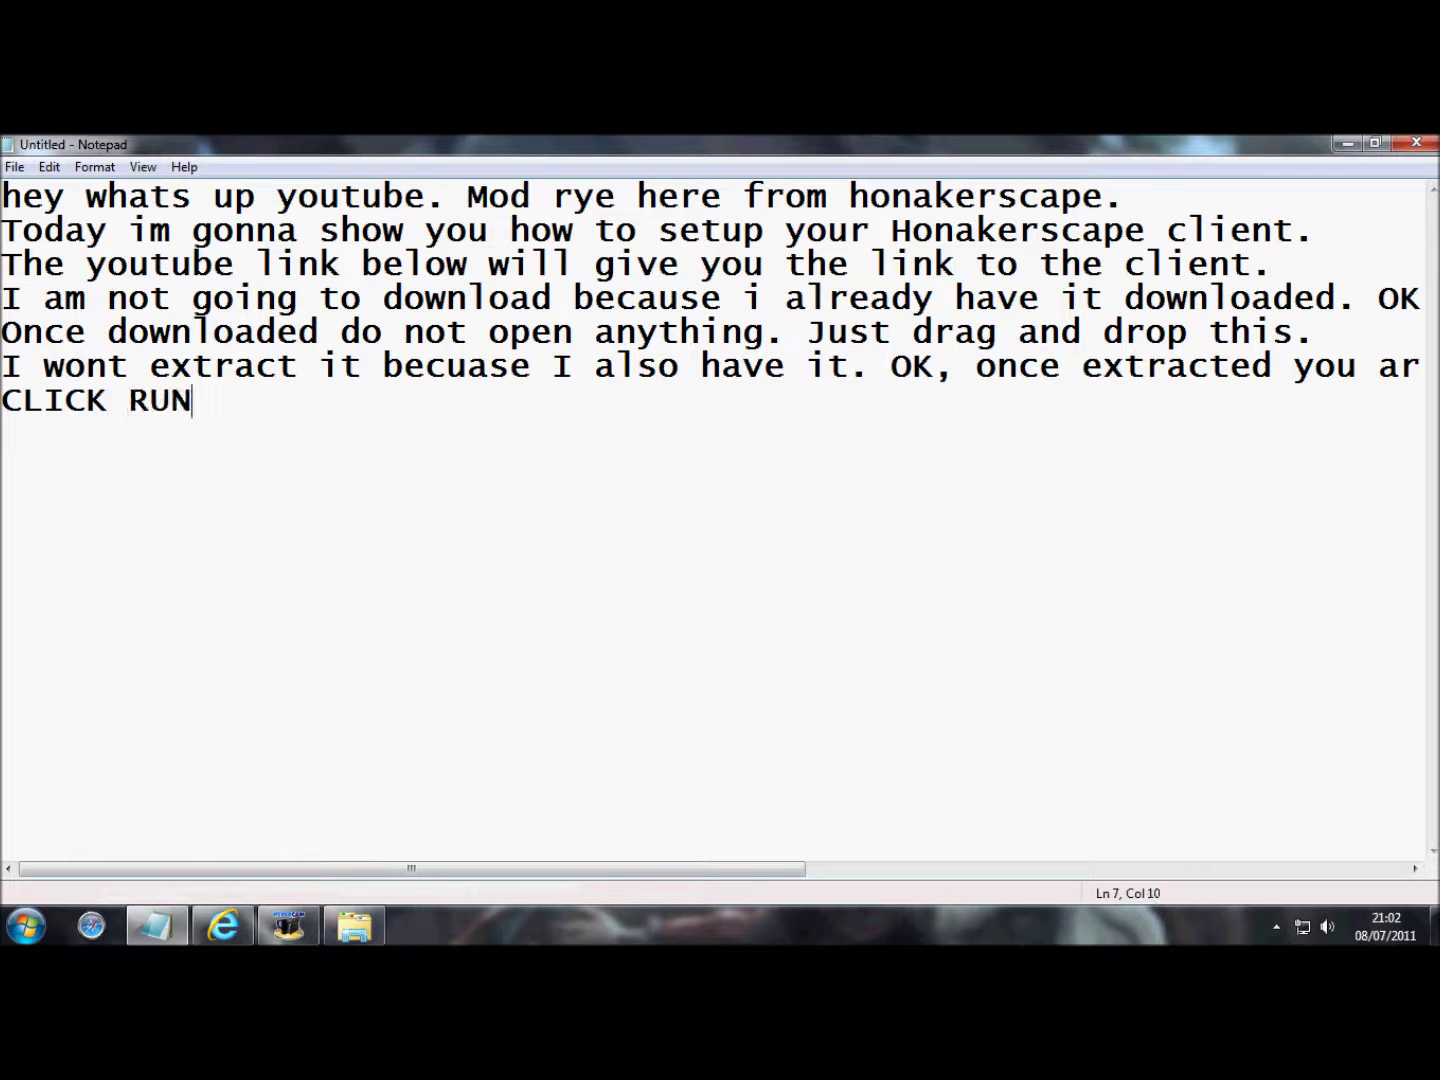
click(354, 926)
Run the '2. Run' batch file so the client starts connecting, keeping the screen recorder hidden.
click(302, 353)
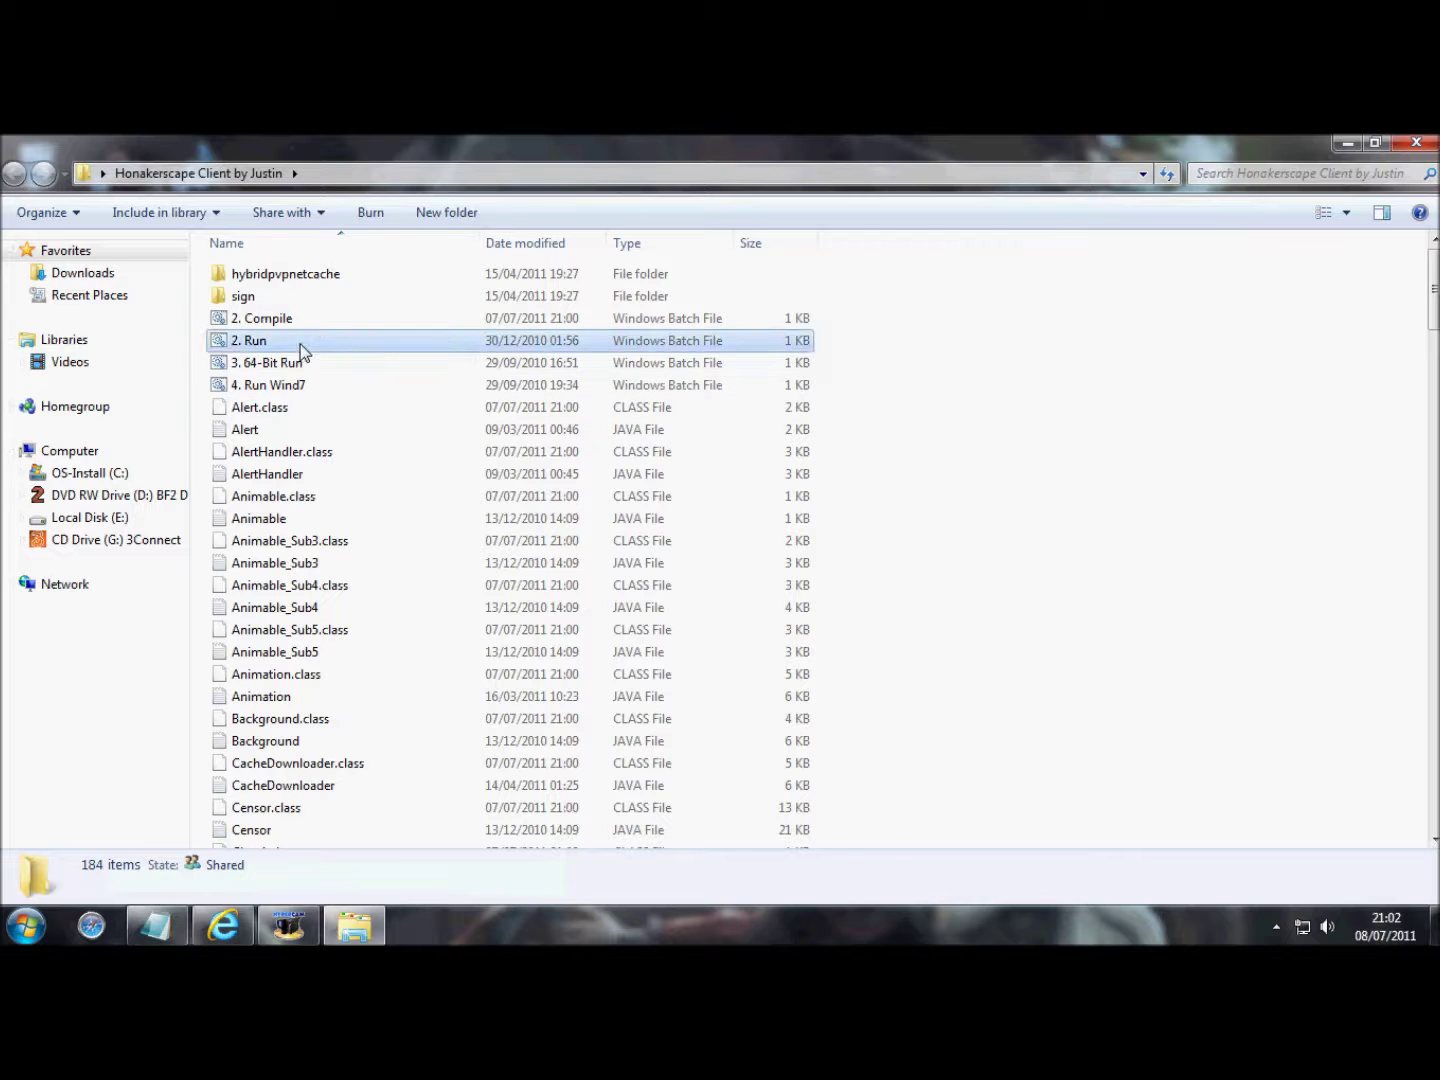
double_click(300, 344)
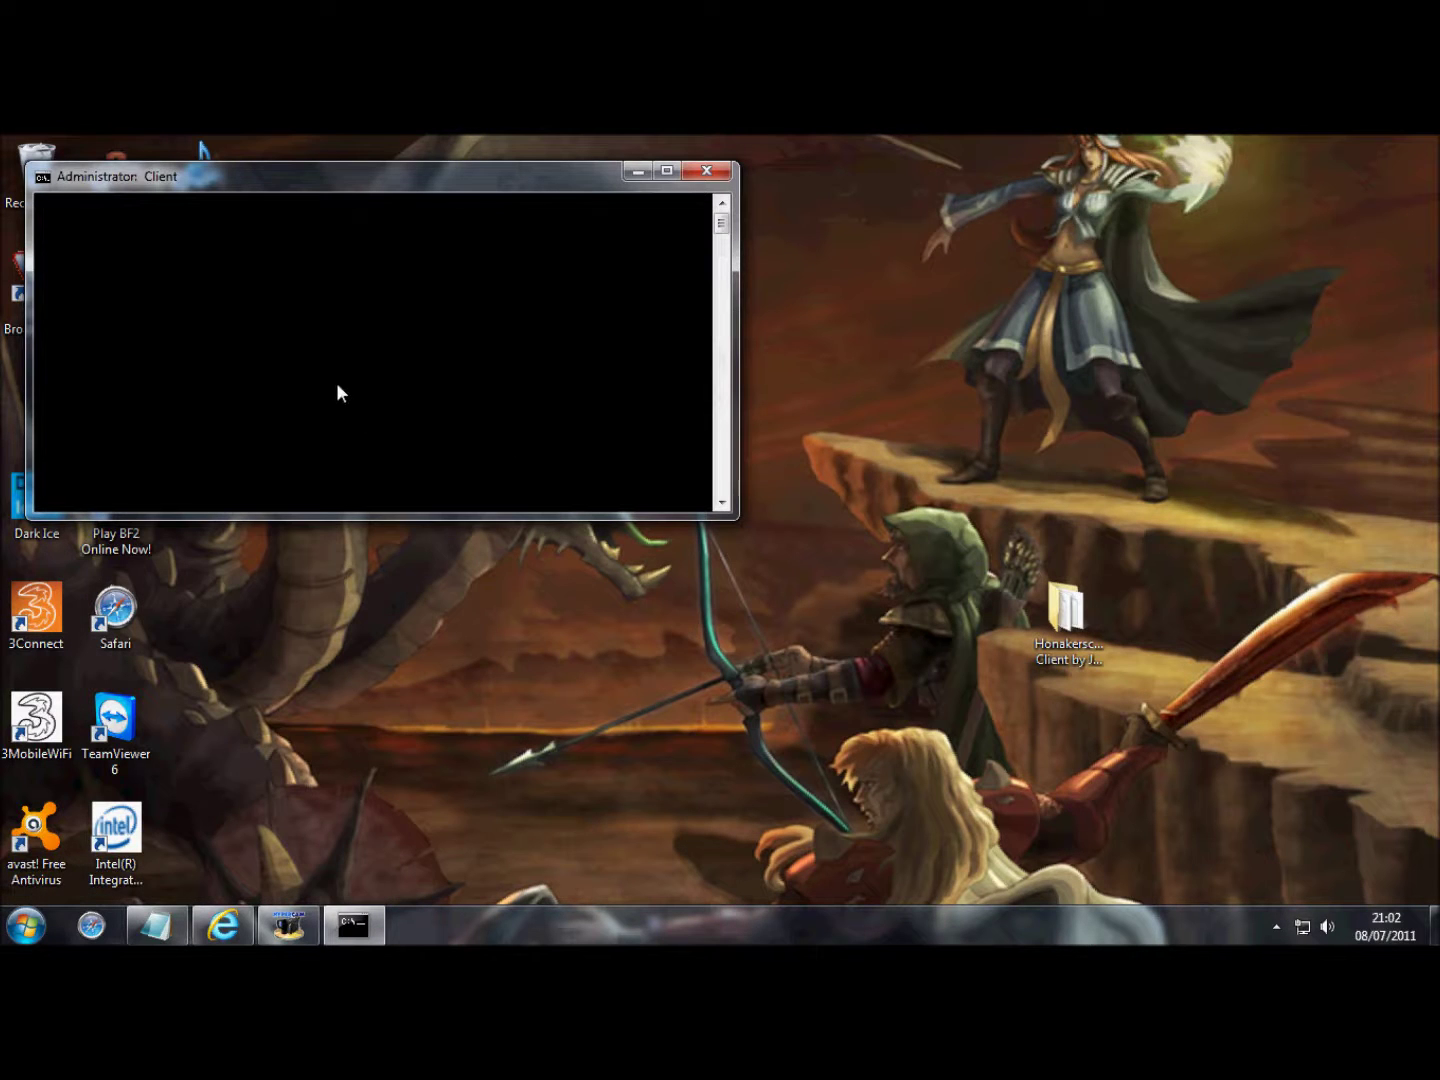
key(alt+Tab)
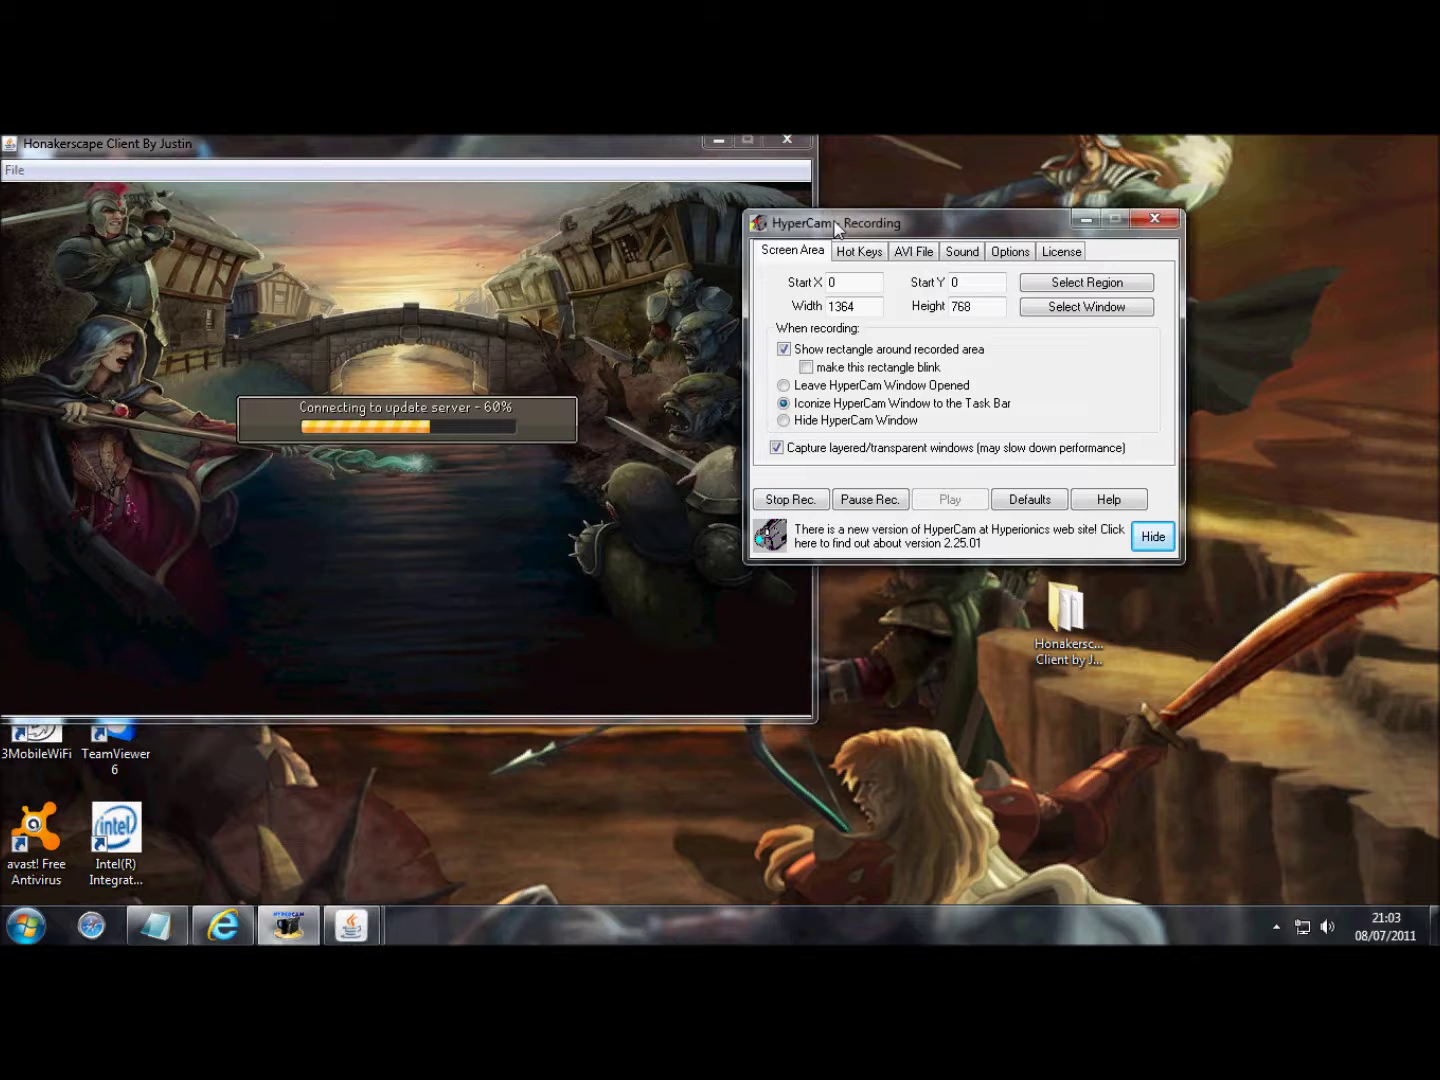
click(1183, 687)
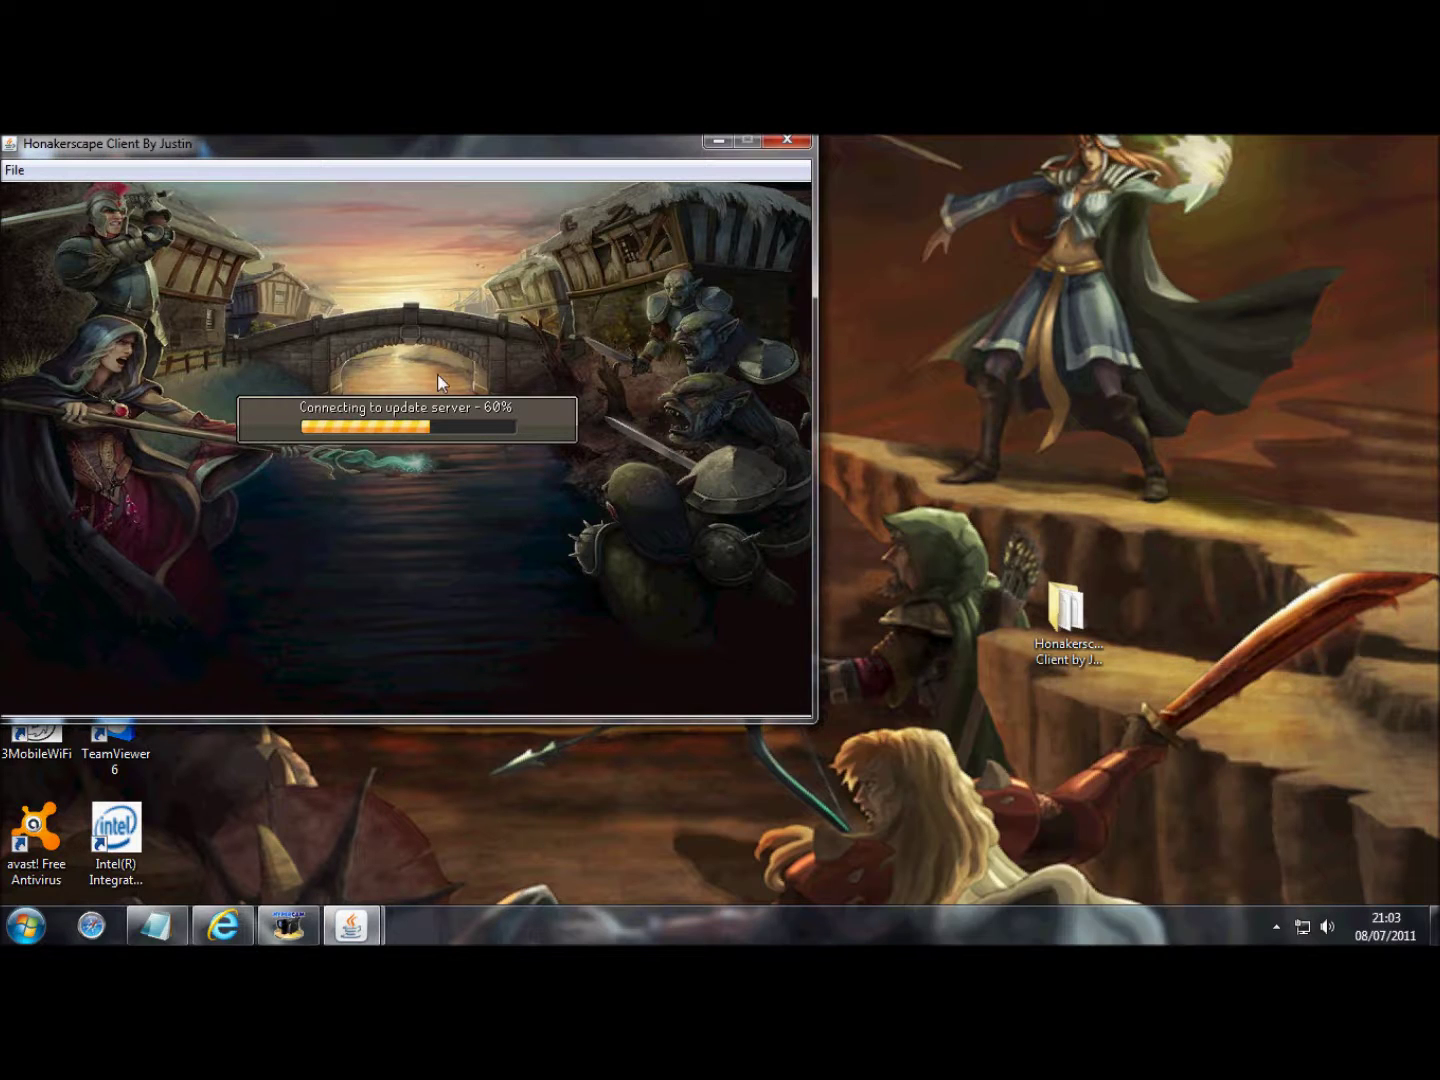
click(160, 931)
Append ', It may take a while. Il pause' to the CLICK RUN line while checking the loading client.
text(, It may )
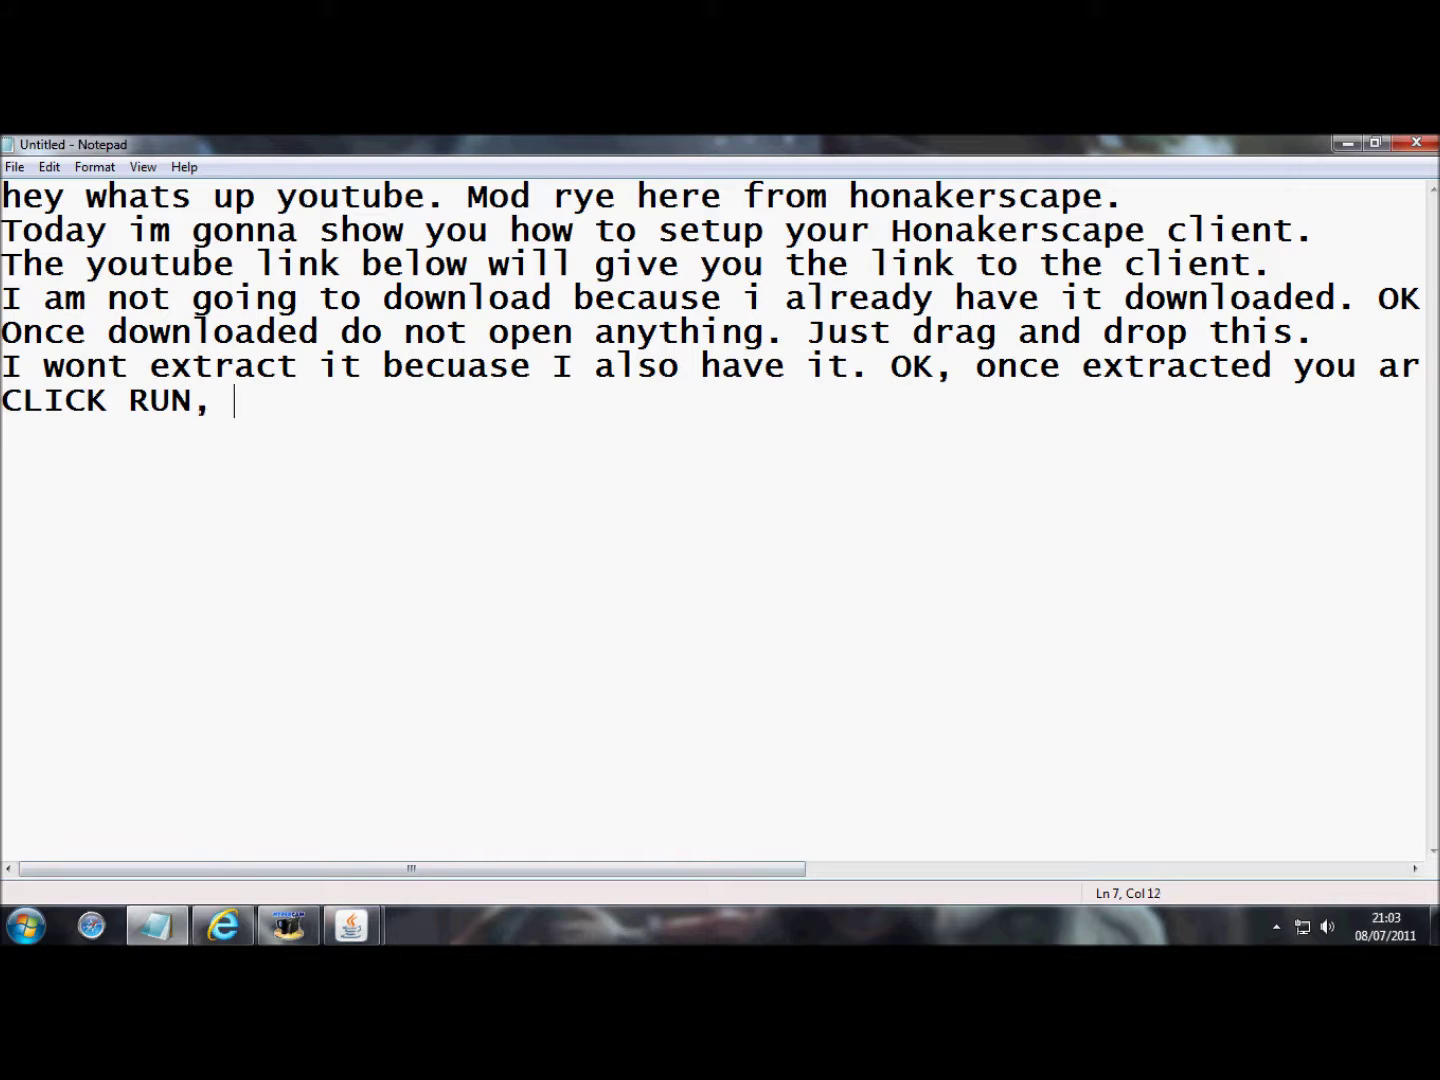
text(ta)
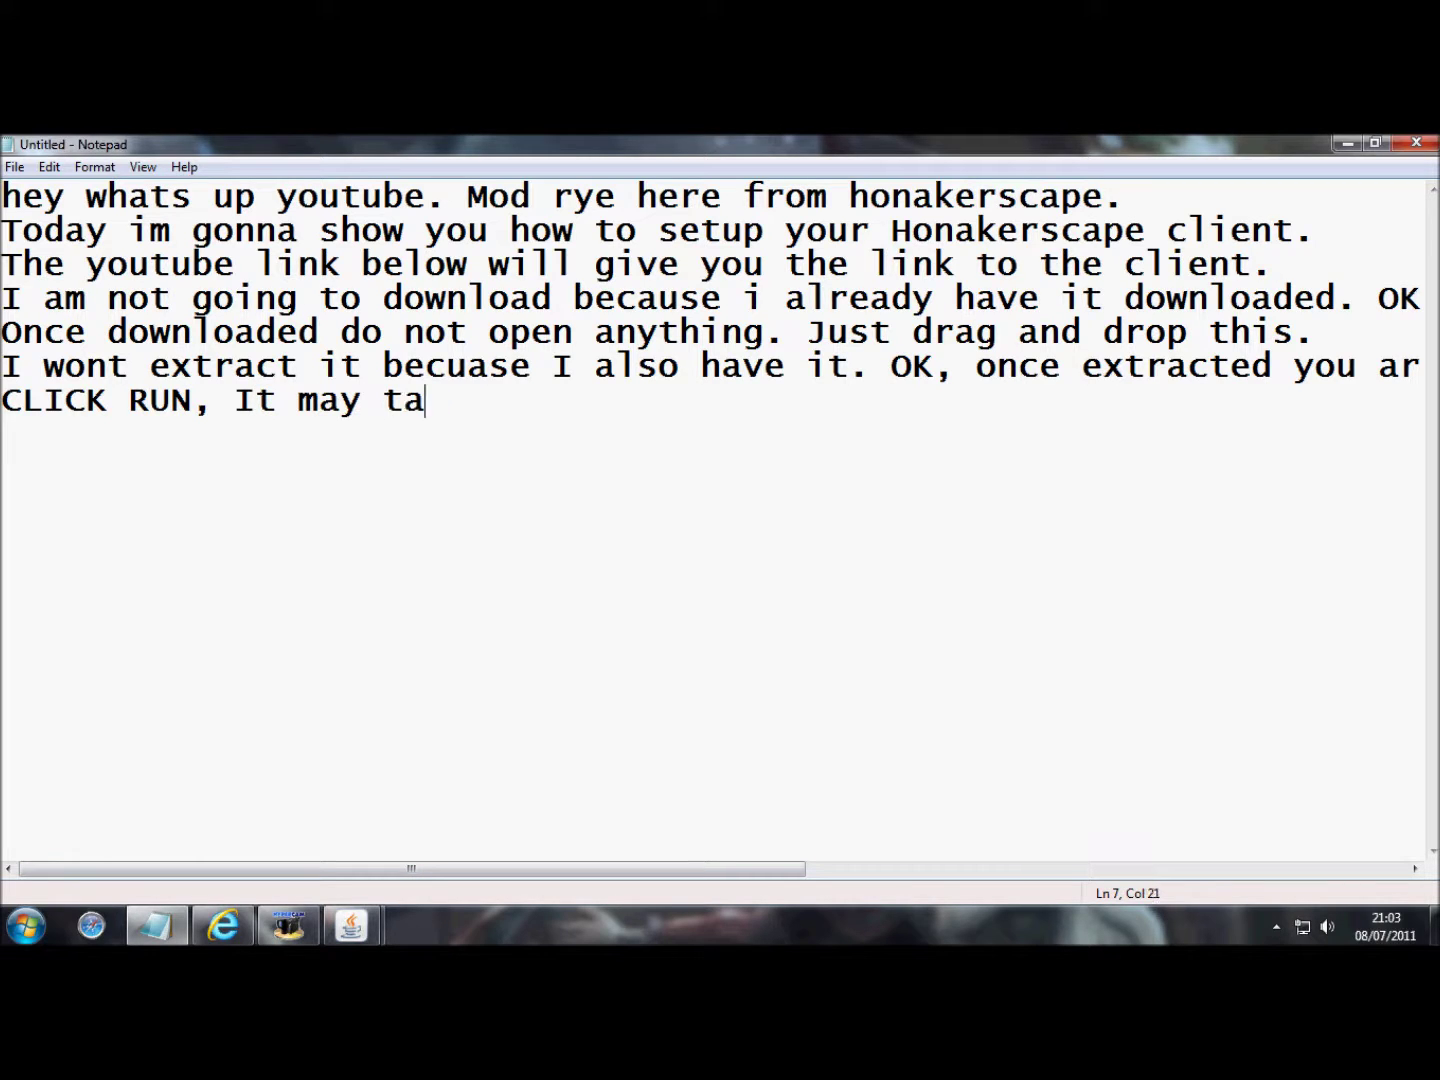
text(ke a while)
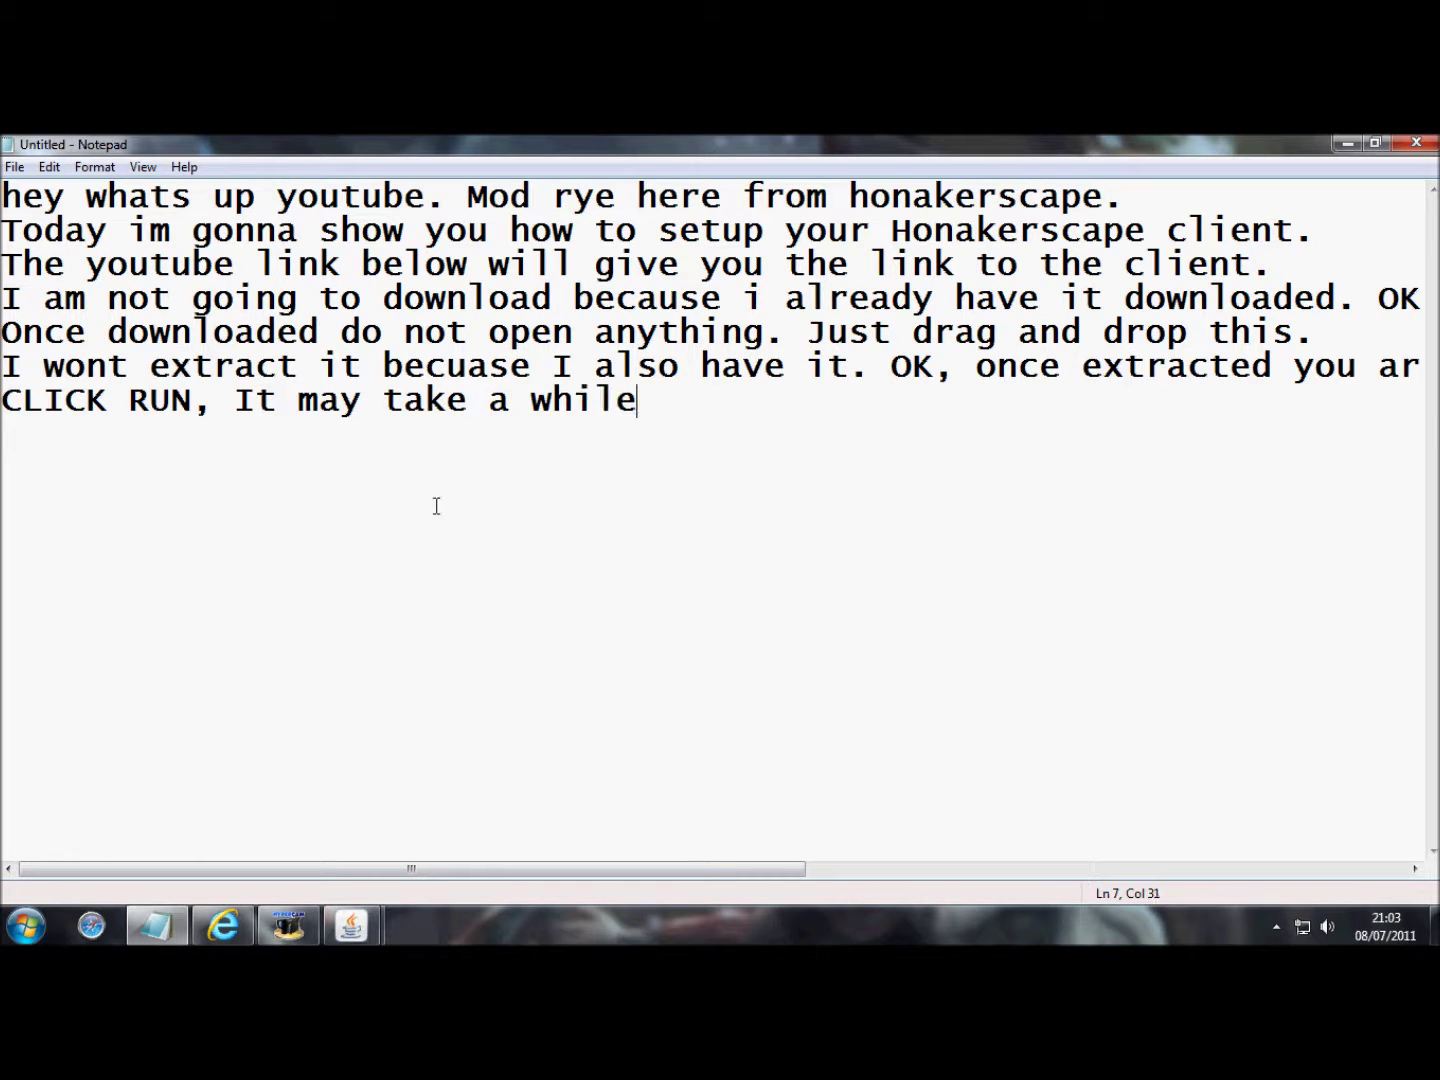
click(376, 938)
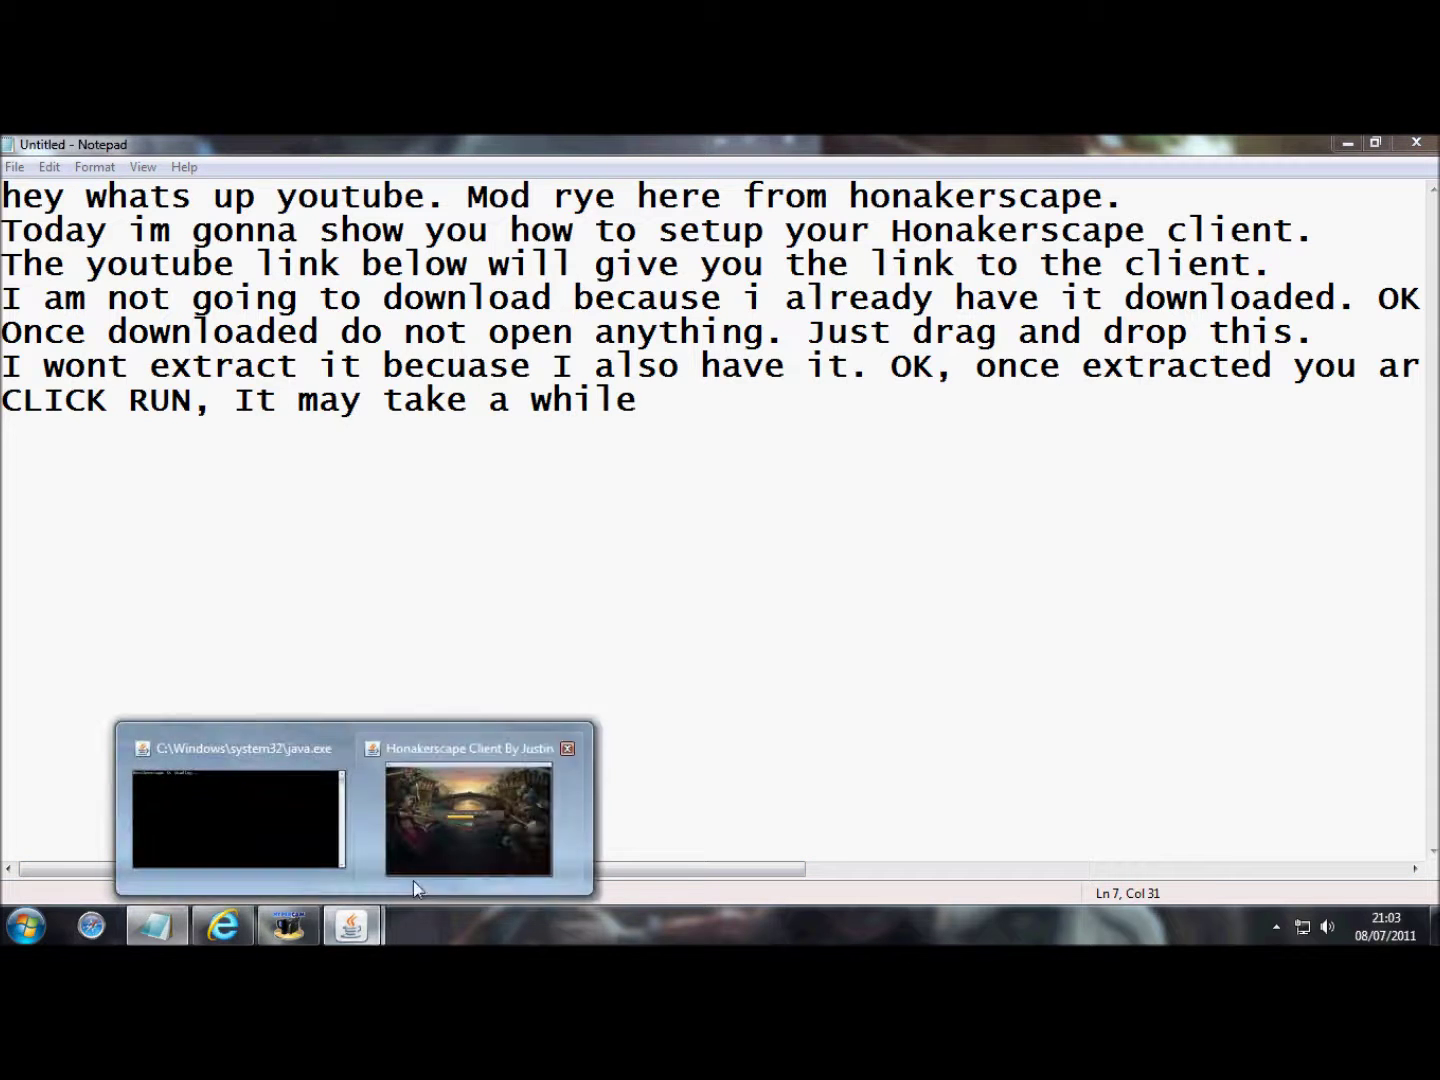
click(440, 845)
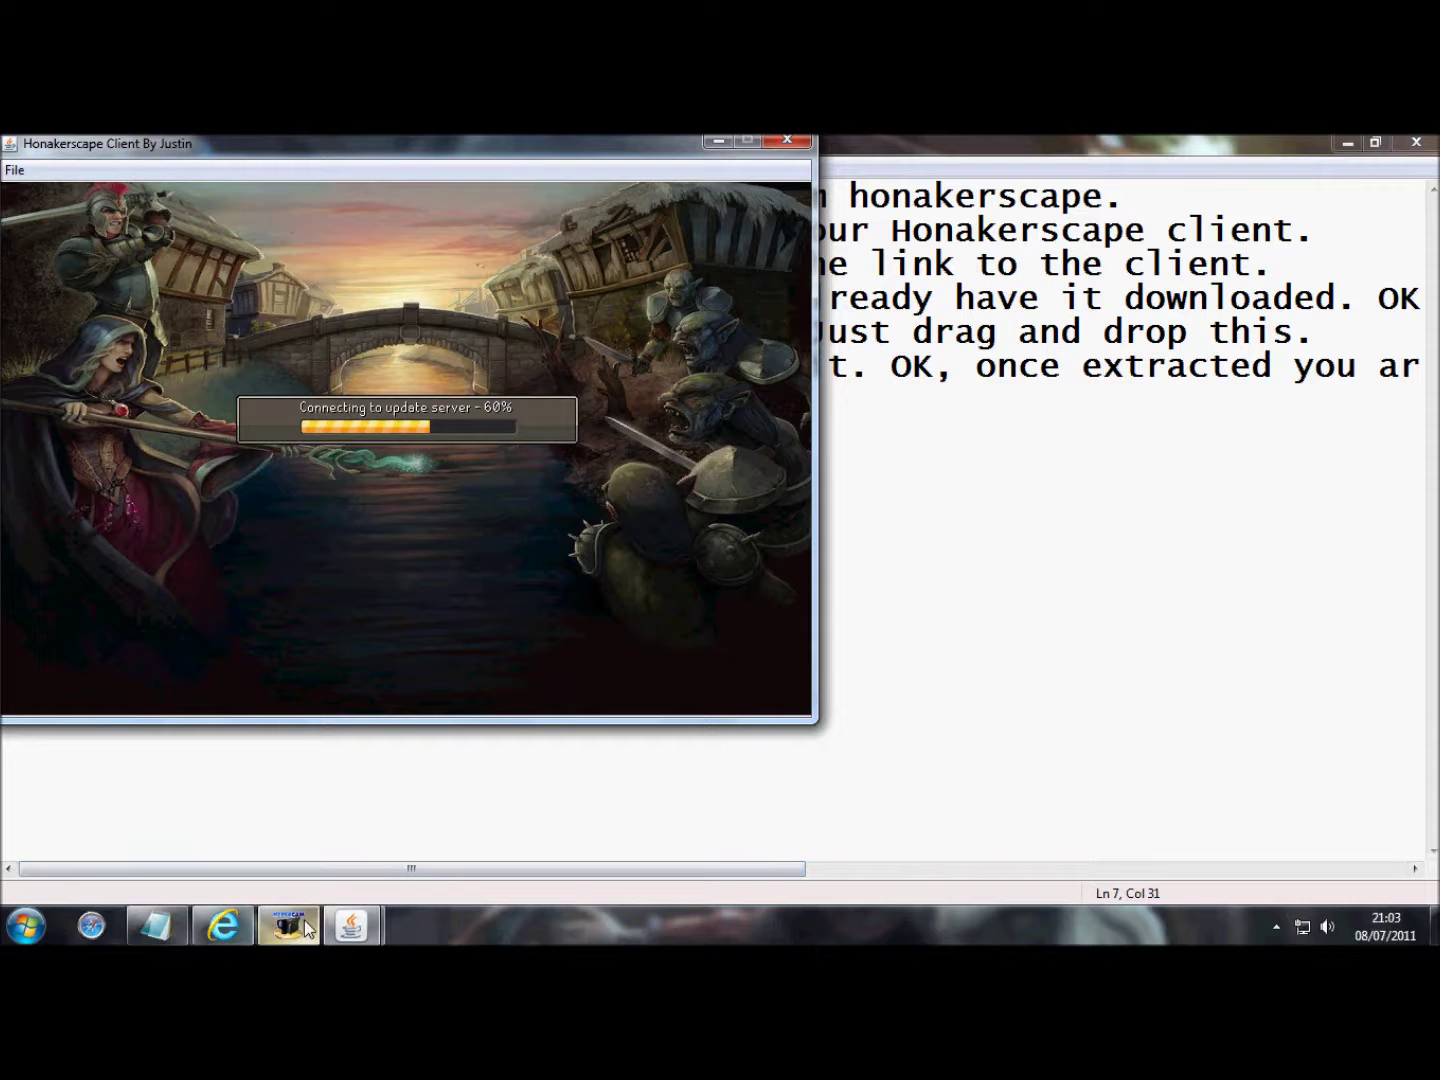
click(962, 607)
text(. Il pause)
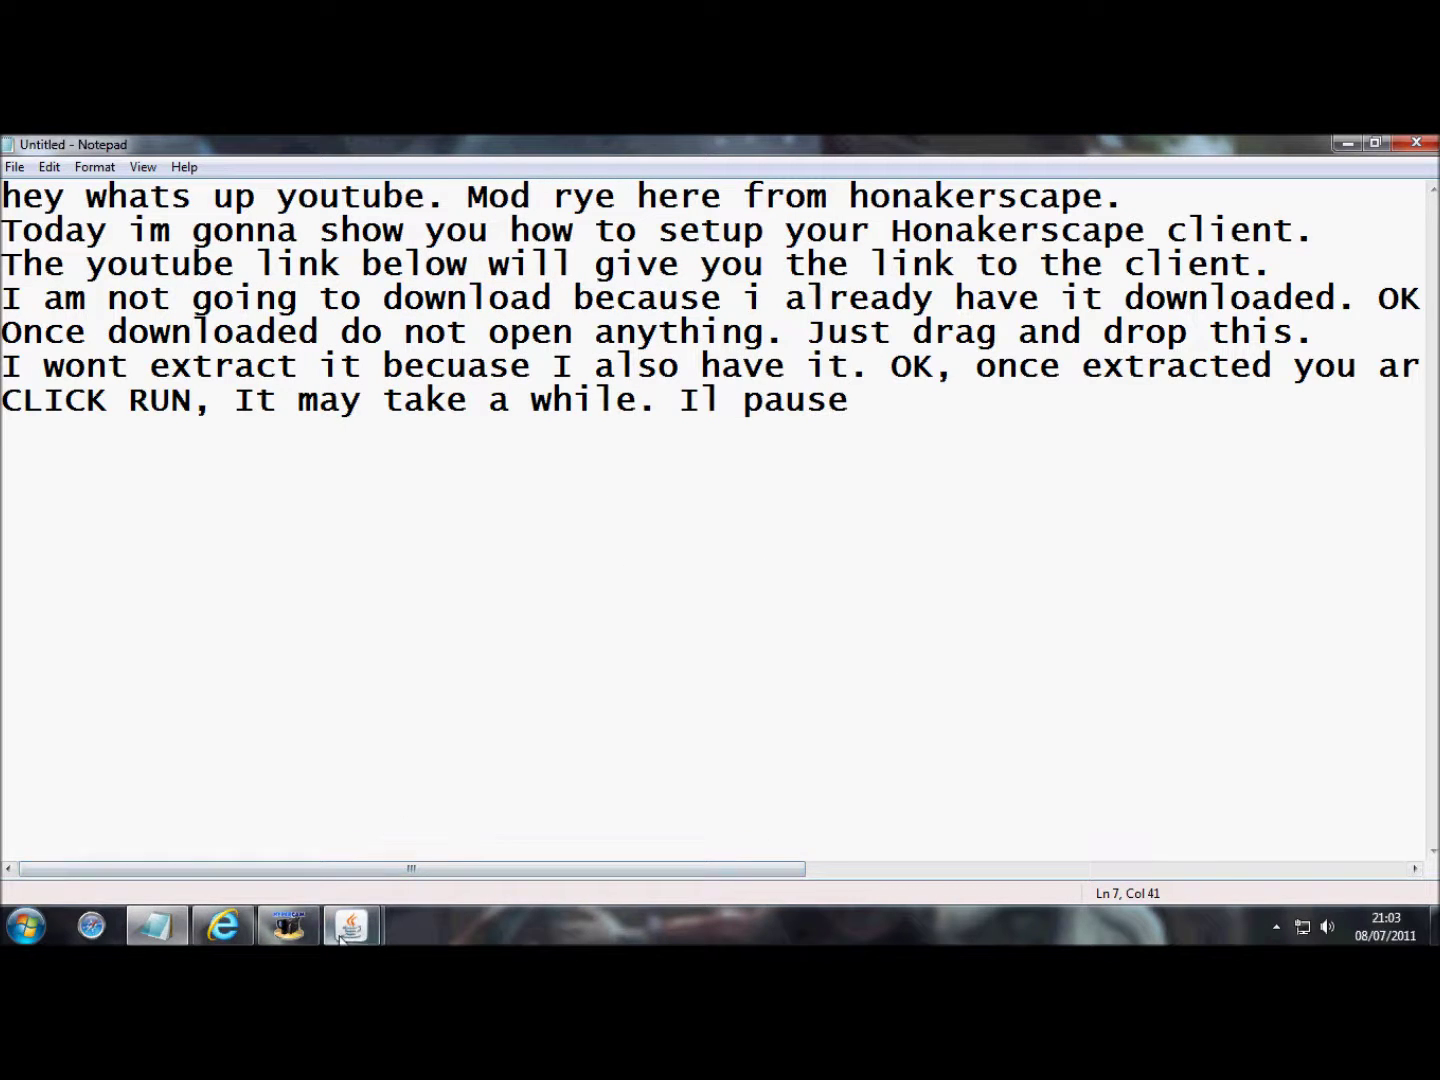
click(288, 925)
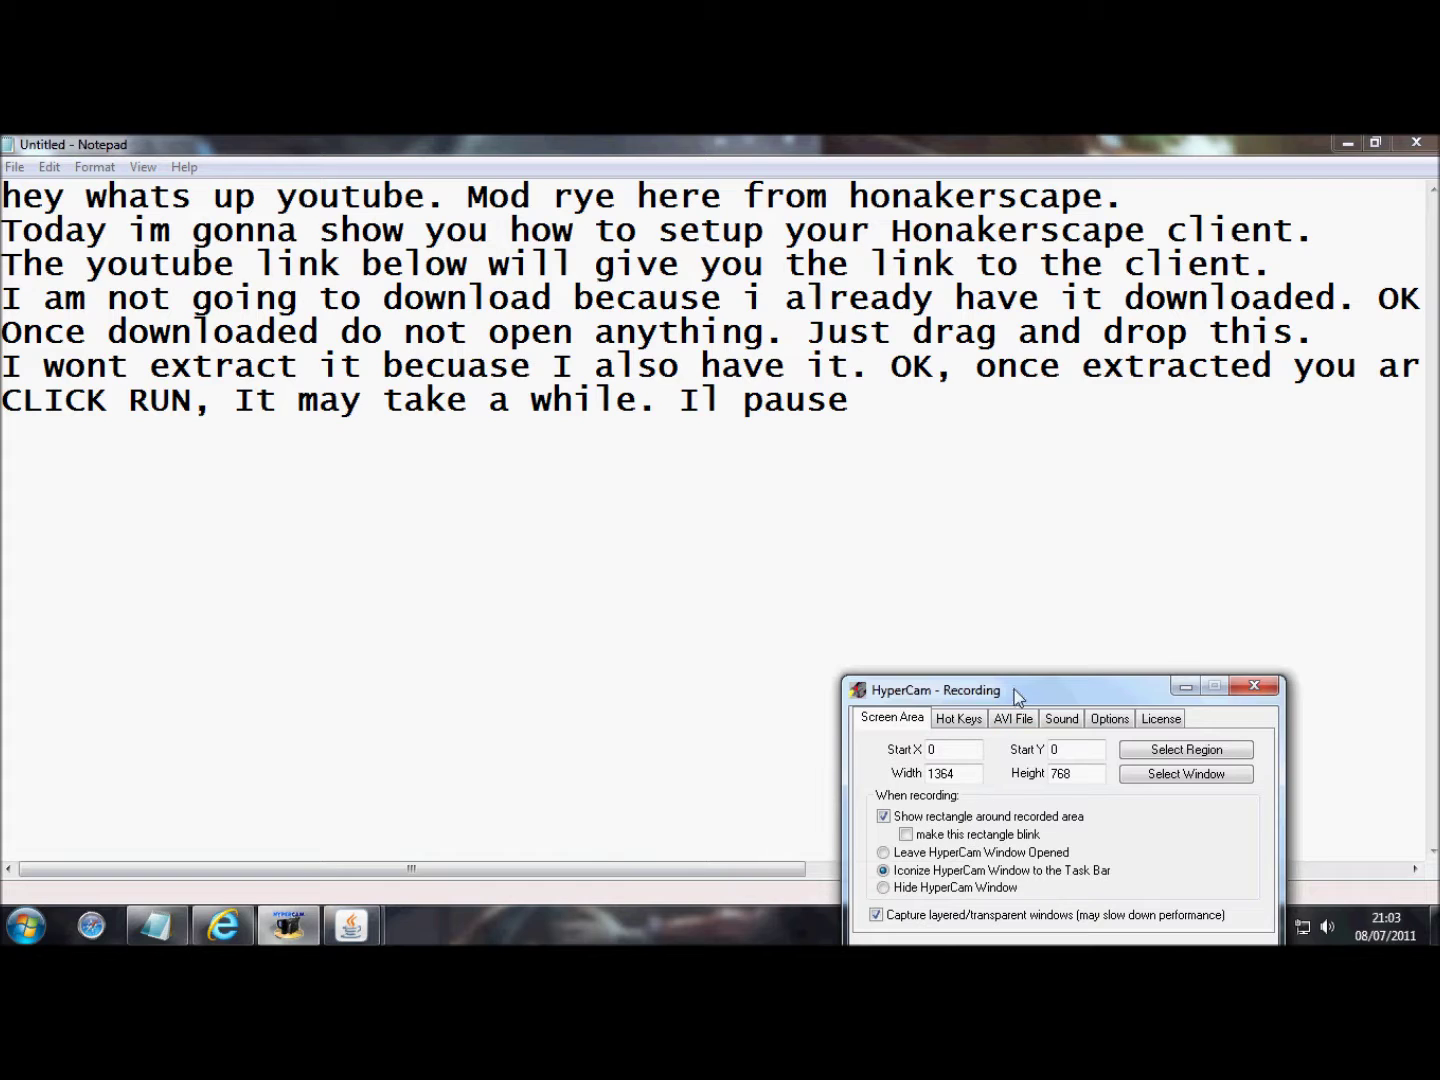